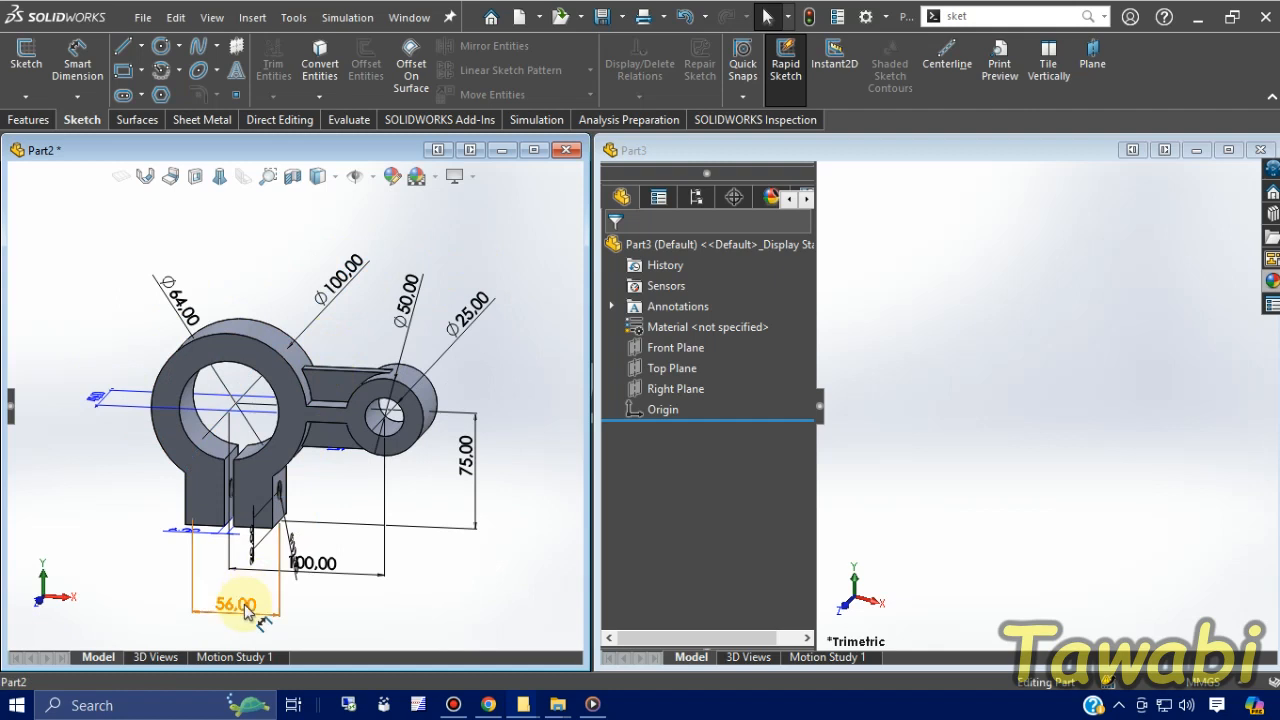
Start a new sketch on the Front Plane of the empty Part3 document
click(1050, 468)
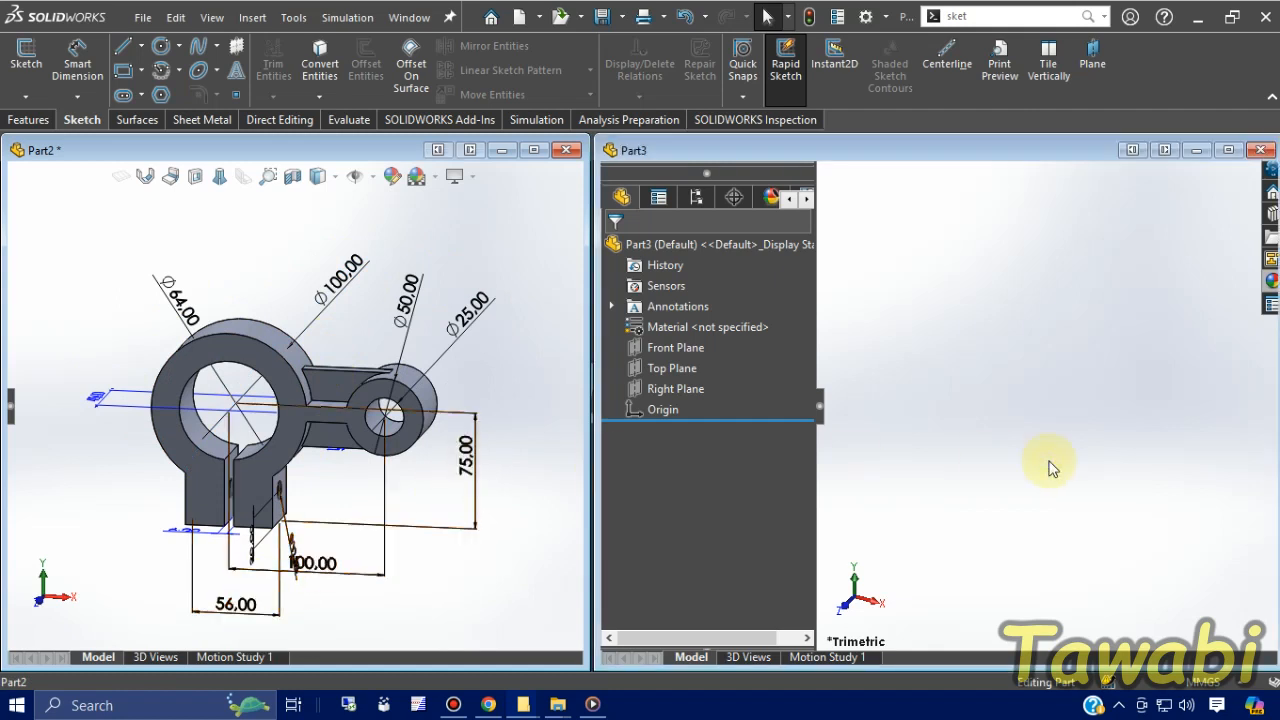
click(689, 349)
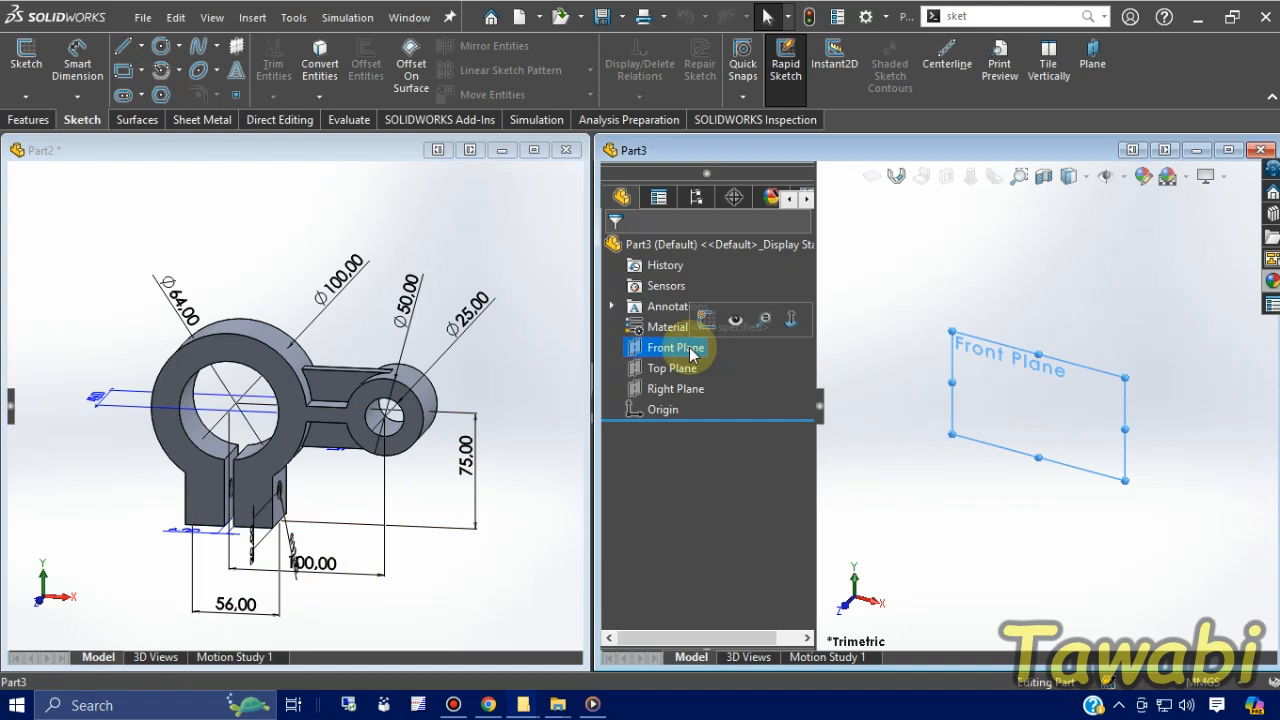
click(705, 320)
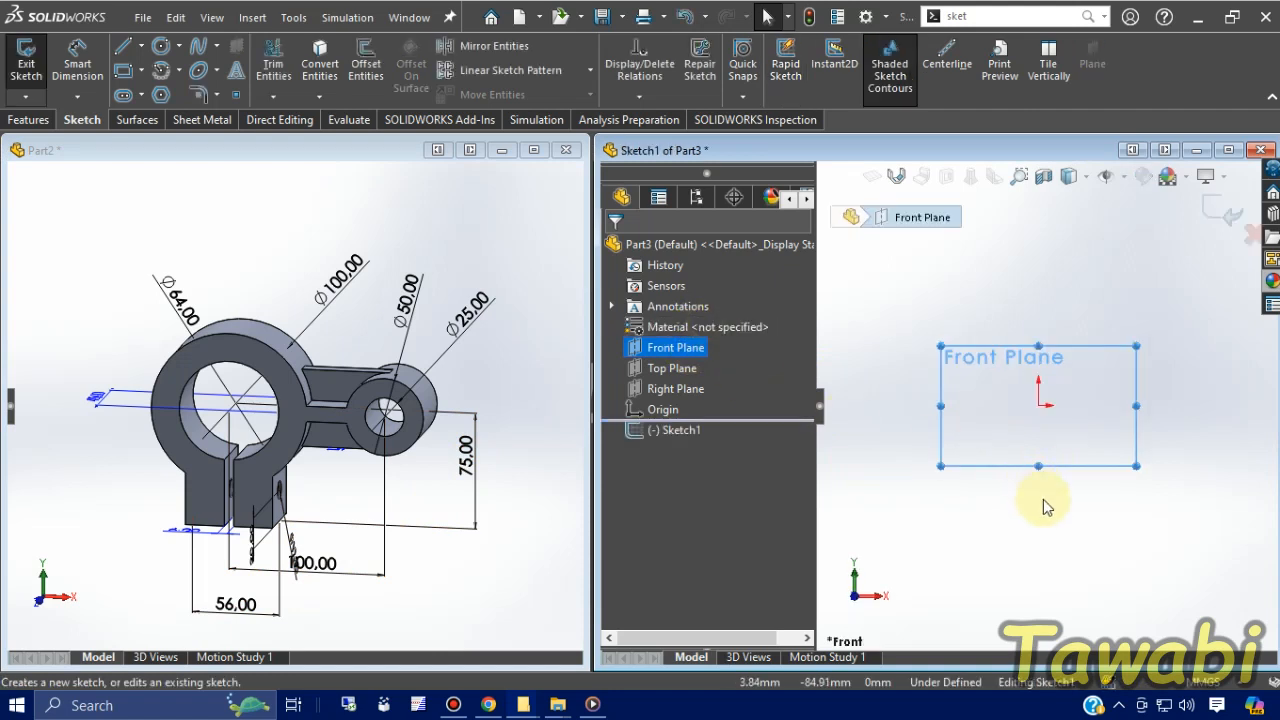
click(1045, 532)
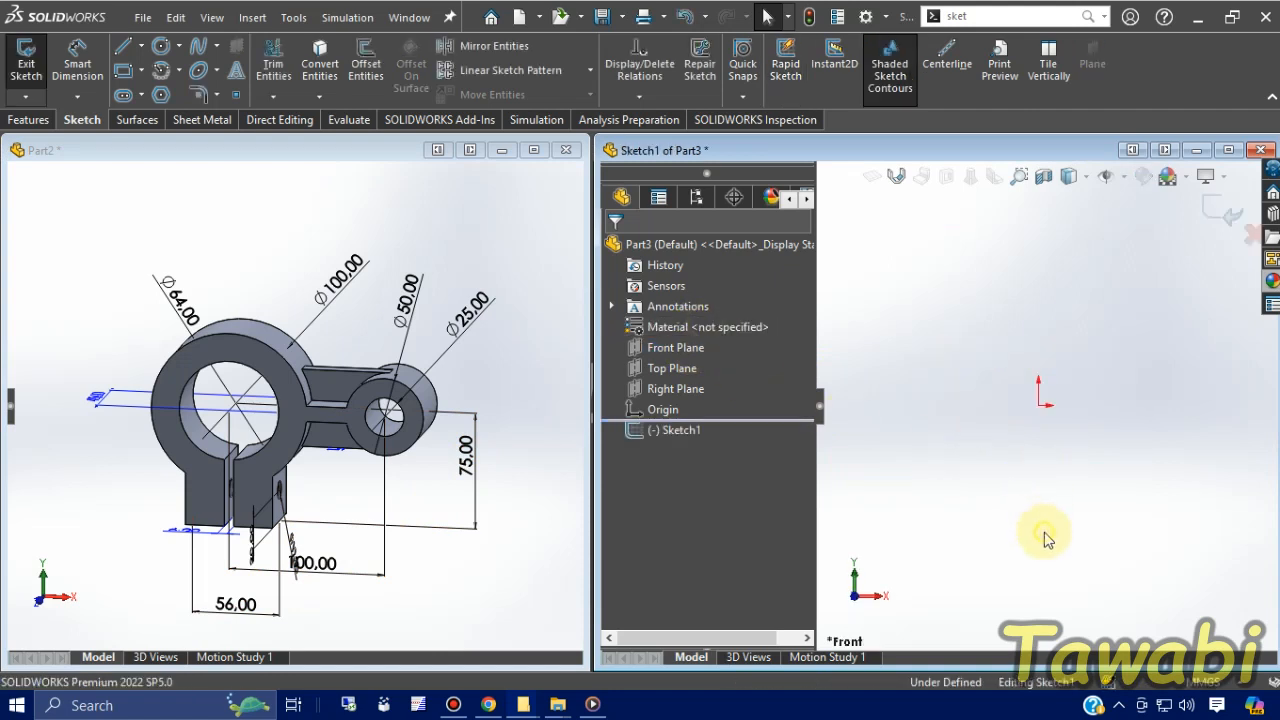
Sketch two concentric circles centred on the origin, the outer one about 171 mm in diameter
click(165, 48)
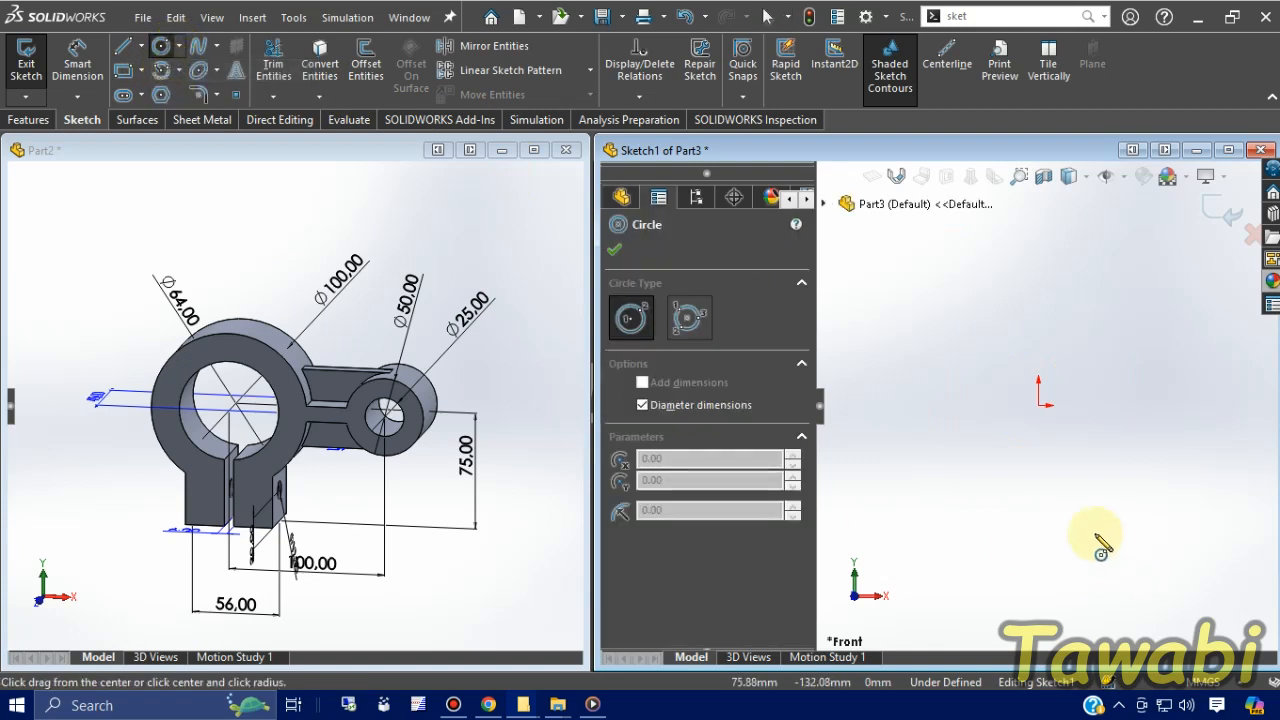
mouse_move(1040, 405)
mouse_down()
mouse_move(1057, 451)
mouse_move(1070, 451)
mouse_up()
mouse_move(1040, 406)
mouse_down()
mouse_move(1064, 450)
mouse_move(1066, 502)
mouse_up()
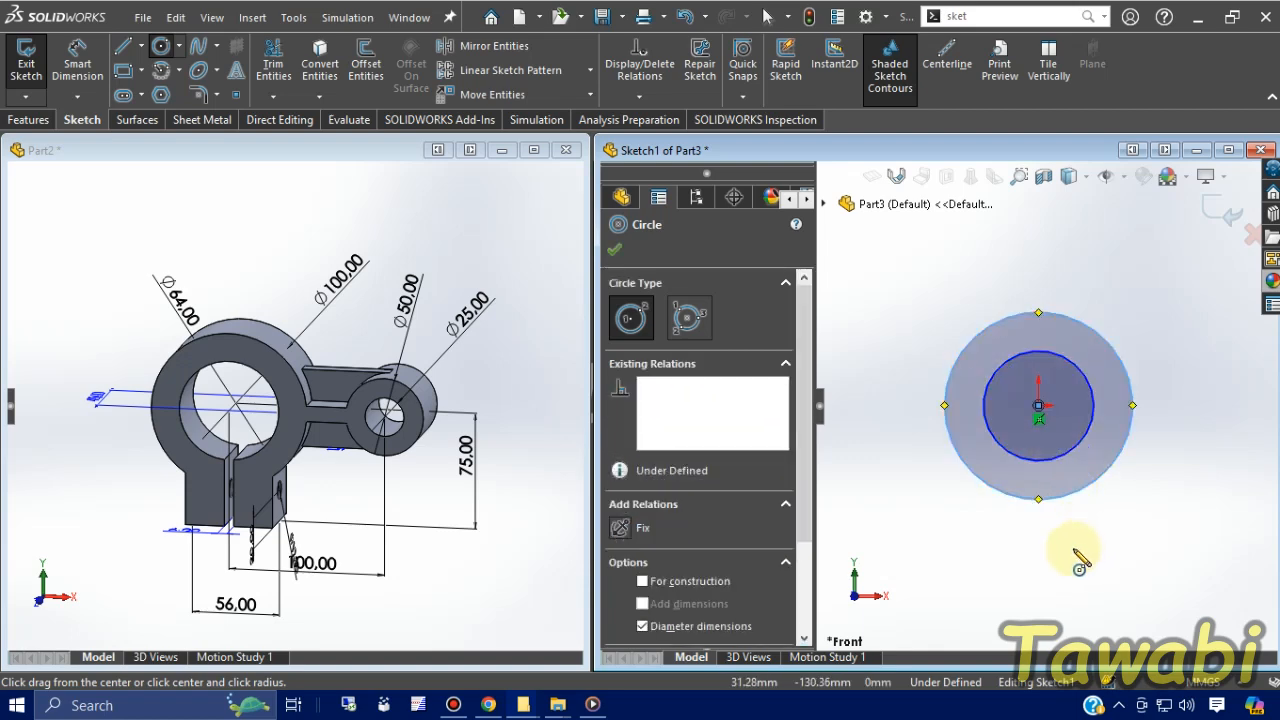
key(Escape)
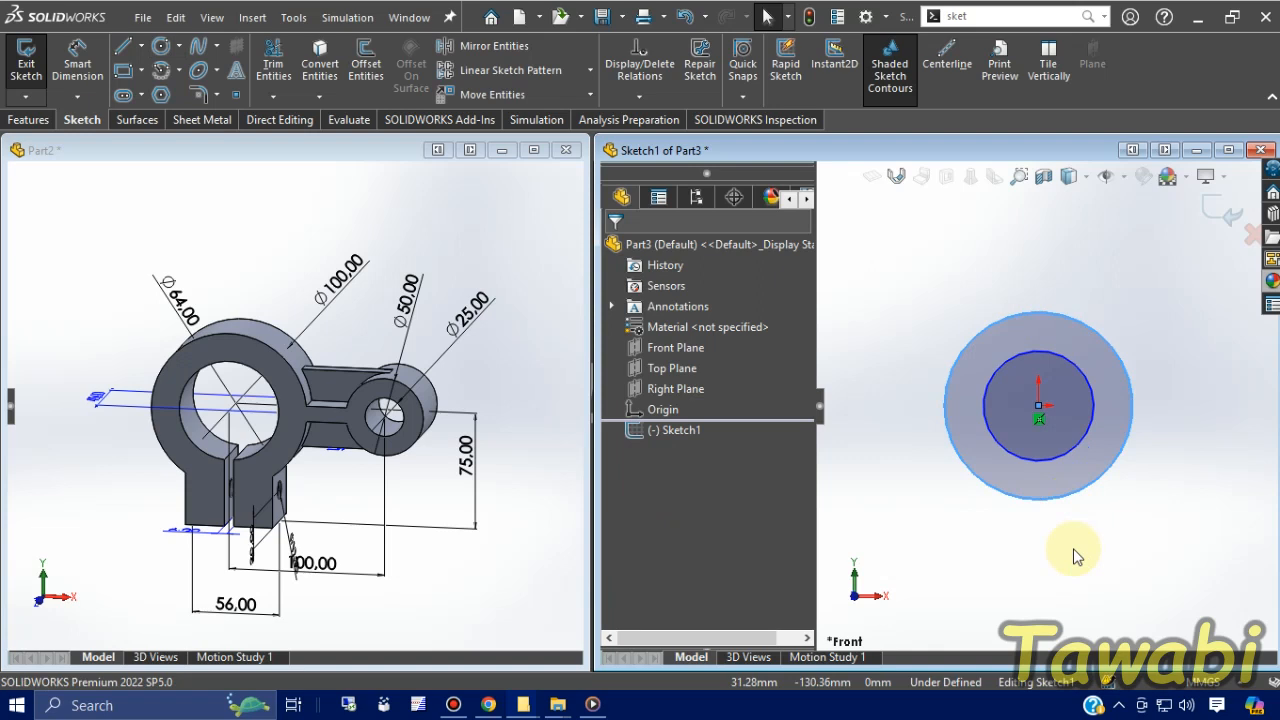
Dimension the outer circle's diameter as 100 mm and the inner circle's diameter as 64 mm
click(77, 65)
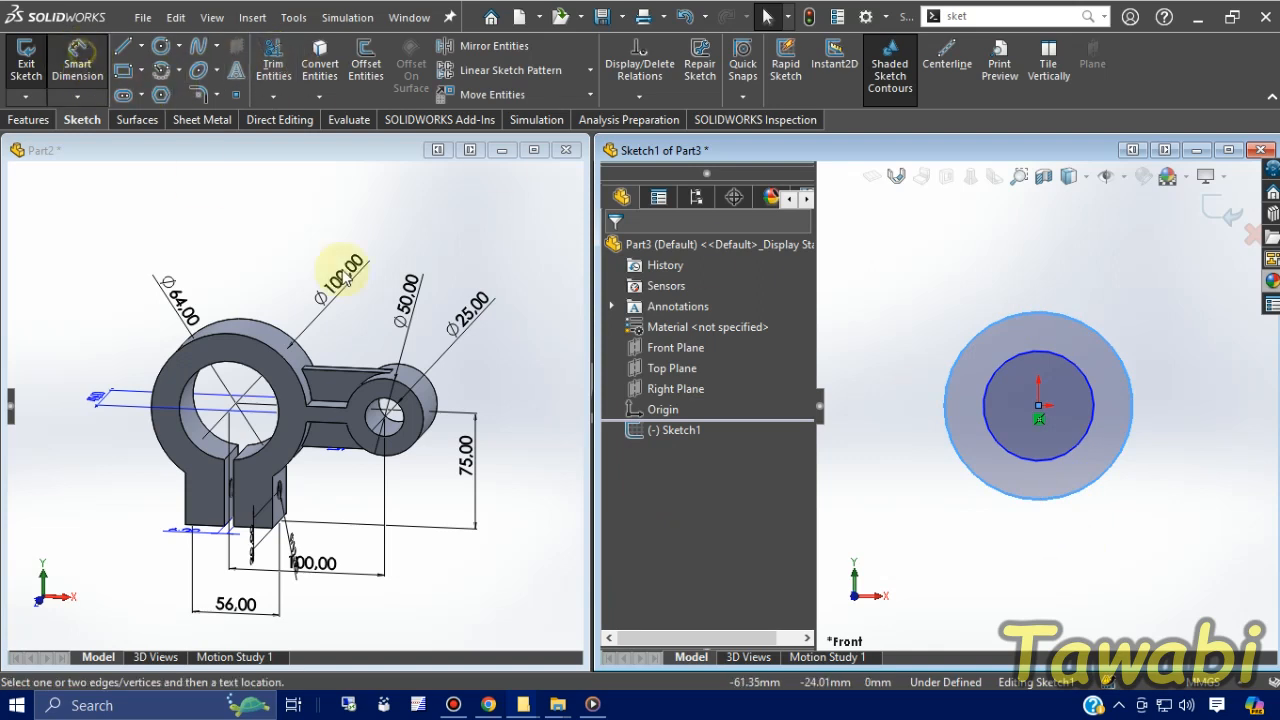
click(960, 352)
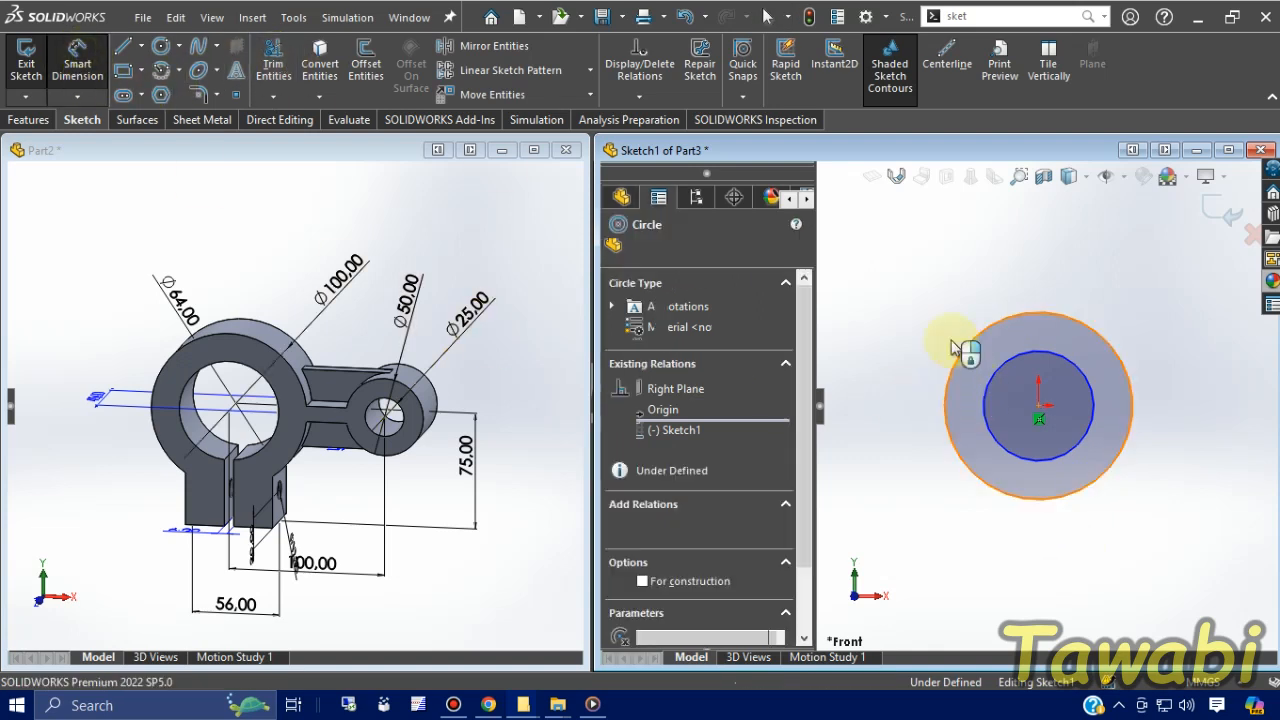
click(912, 318)
text(100)
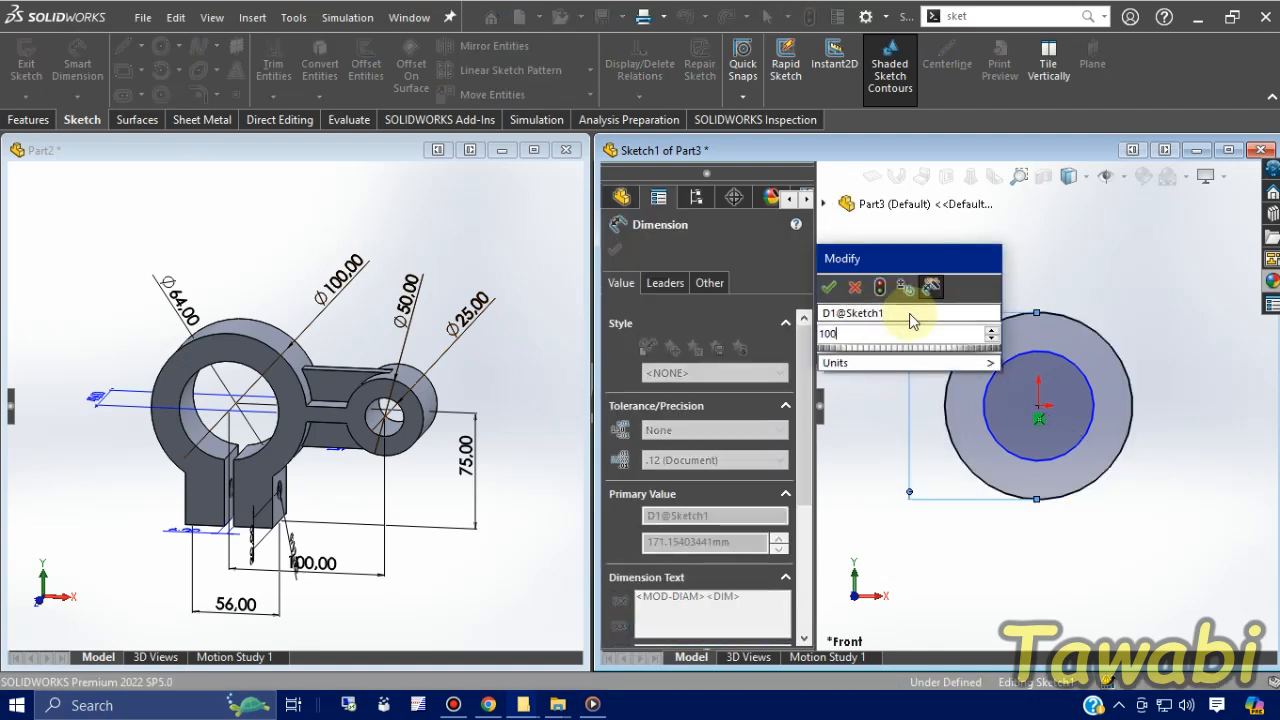
key(Return)
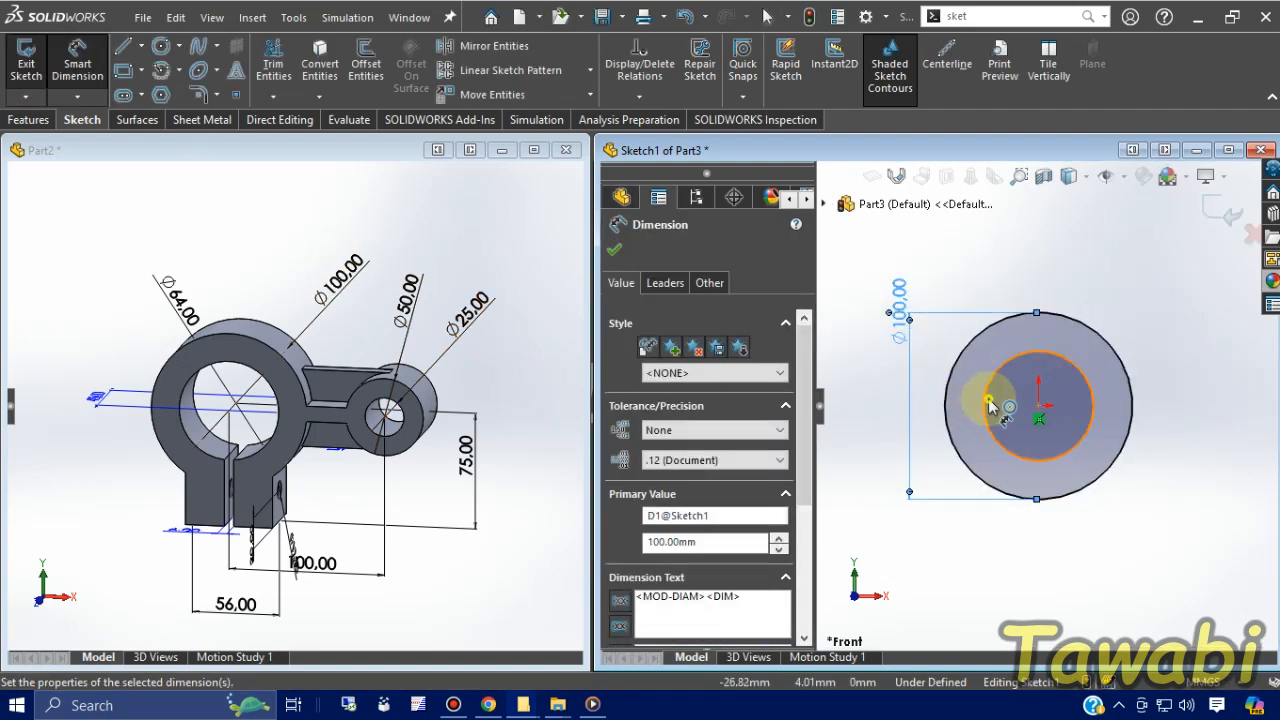
click(990, 404)
click(860, 417)
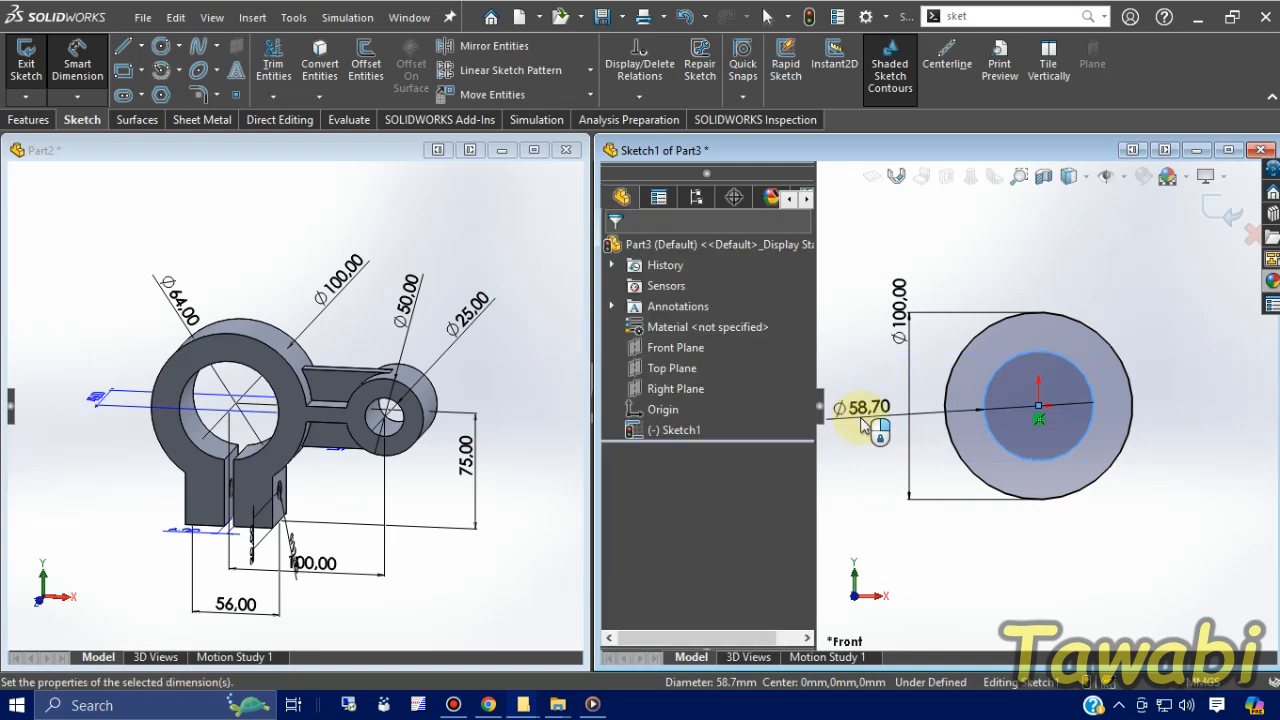
key(Return)
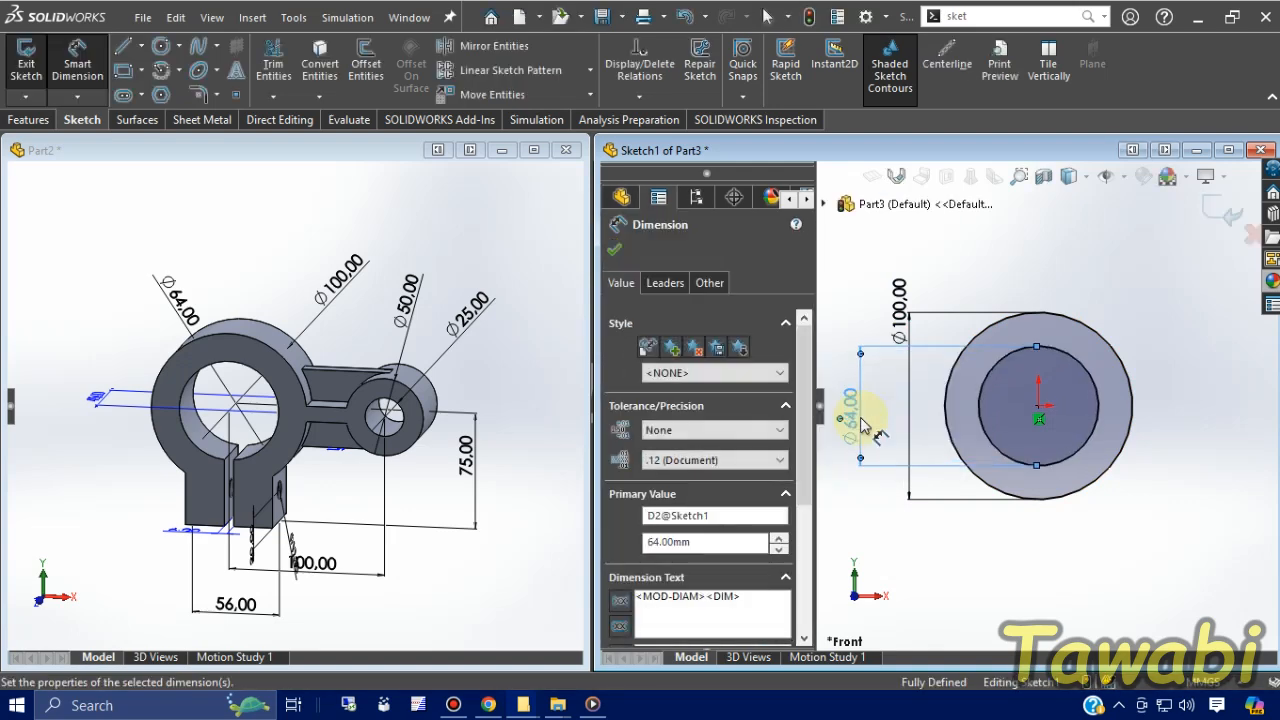
key(Escape)
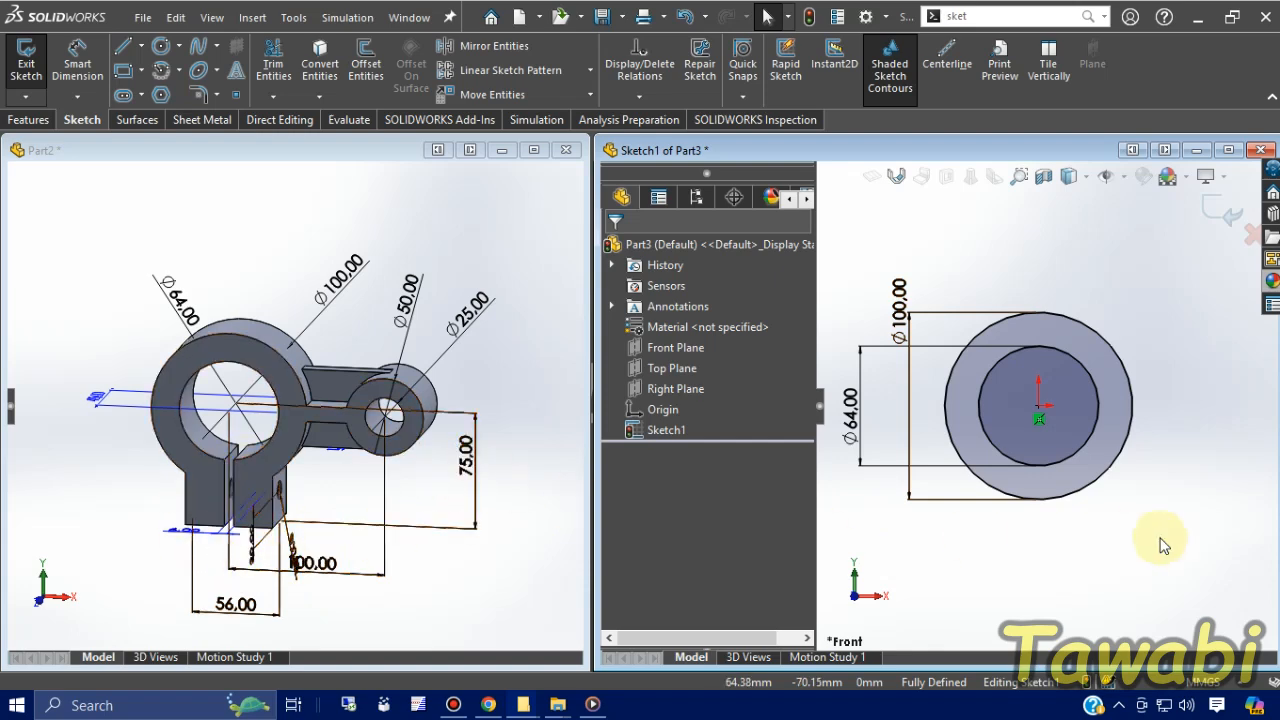
Sketch a corner rectangle about 37 mm wide from the outer circle's lower-left edge down to about 90 mm below the origin
scroll(1062, 432, up, 1)
scroll(1165, 515, down, 2)
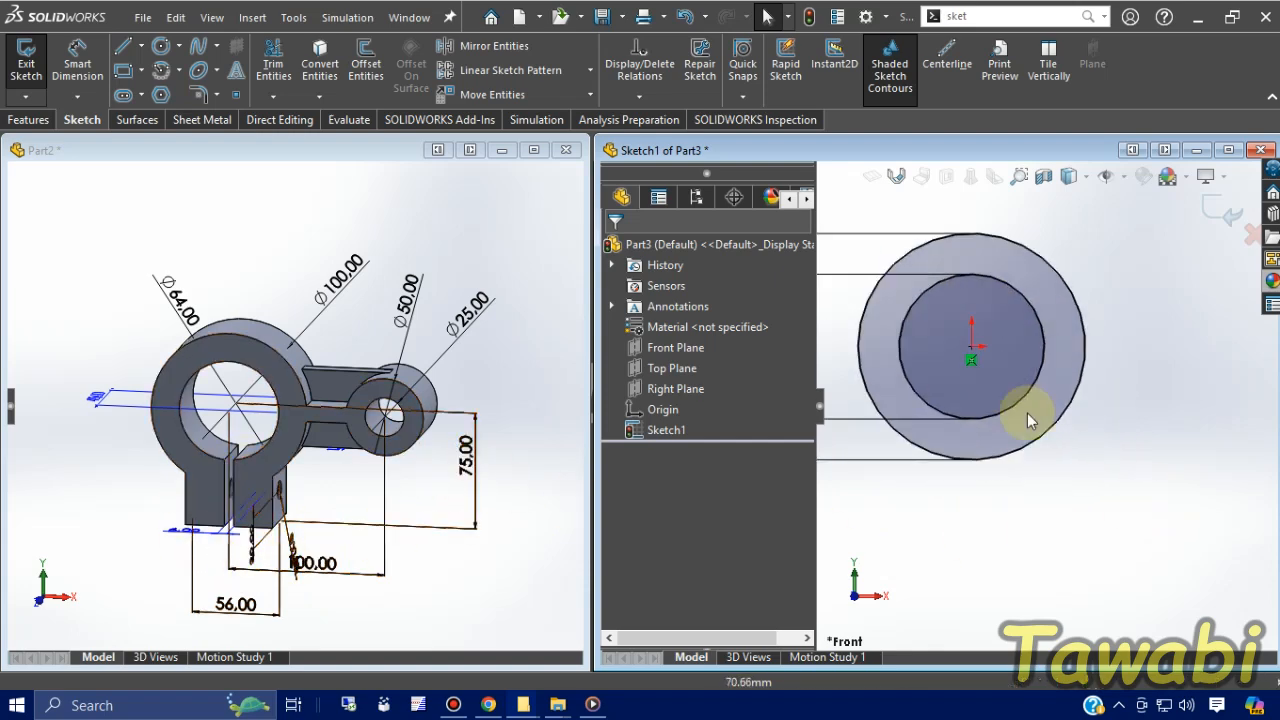
click(141, 71)
click(200, 66)
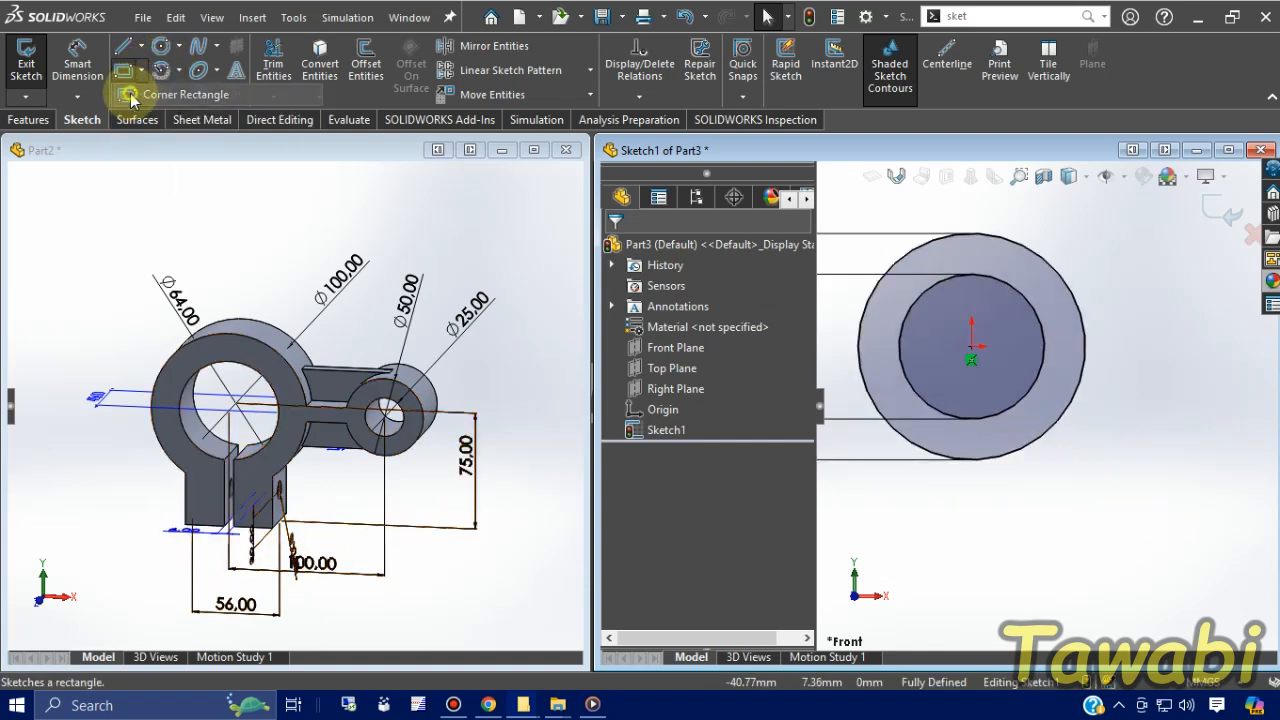
click(919, 448)
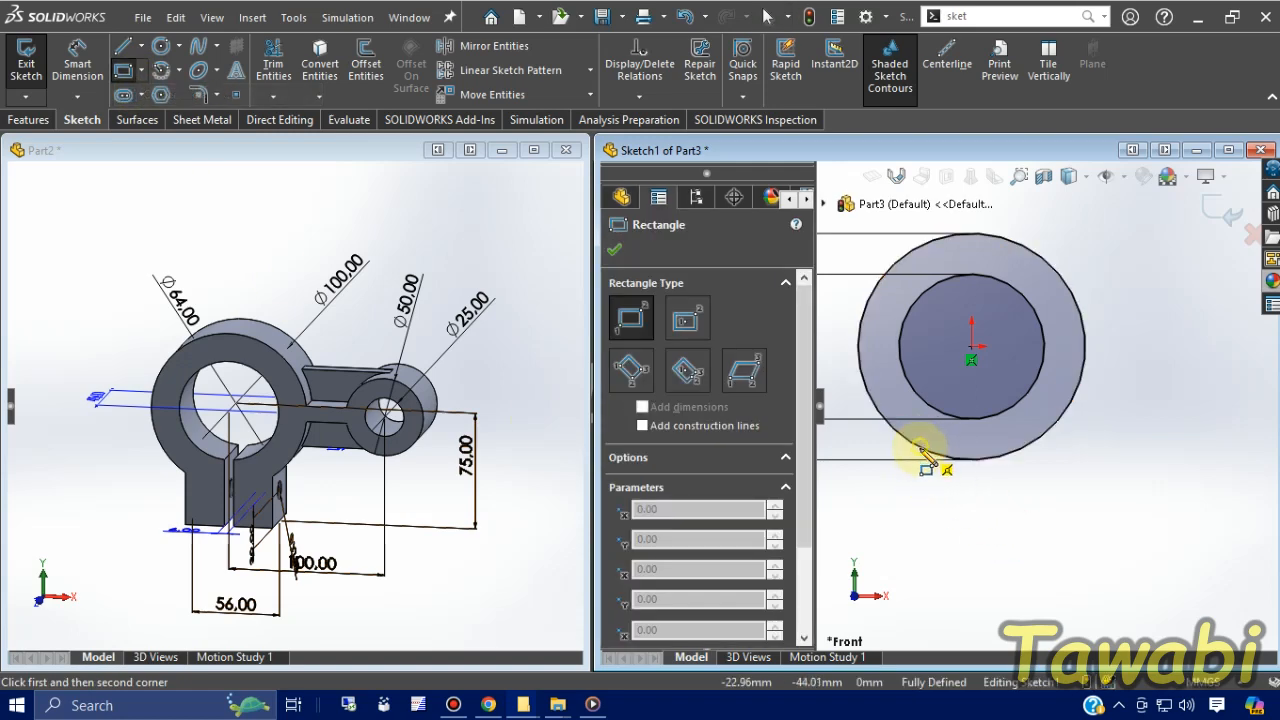
click(1005, 550)
key(Escape)
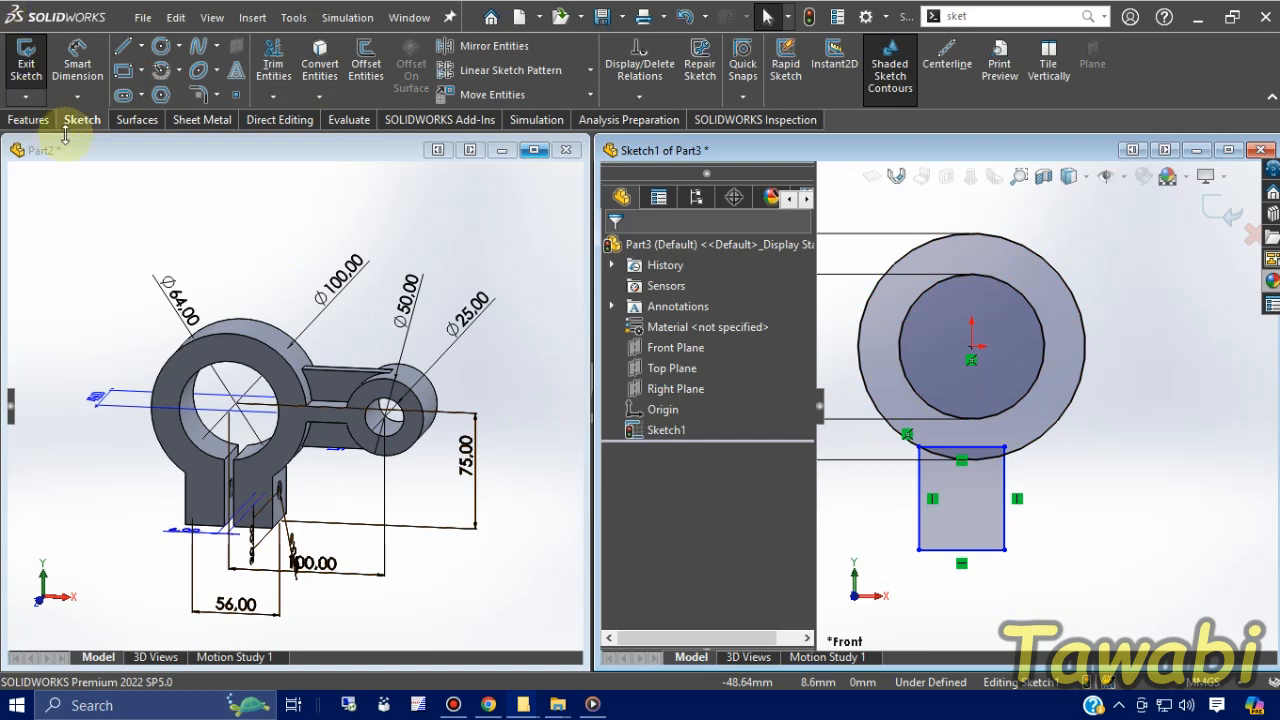
Dimension the distance from the origin to the rectangle's bottom edge as 75 mm
click(77, 63)
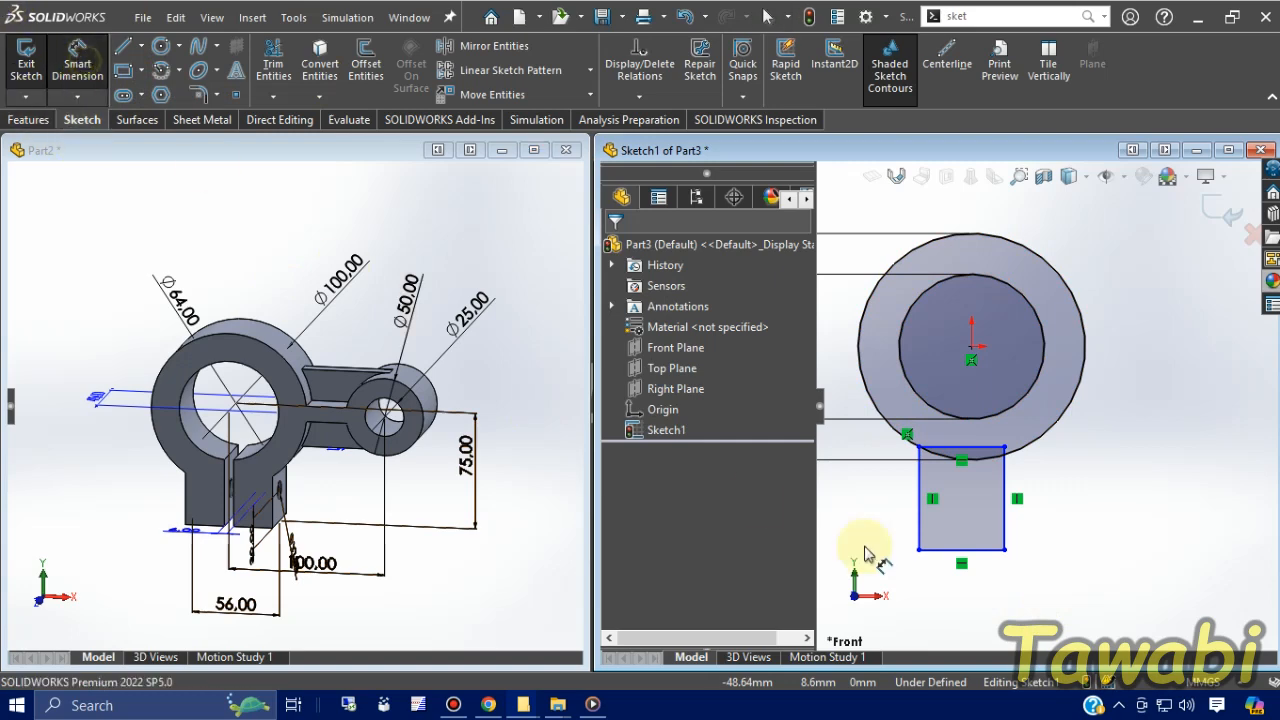
click(988, 550)
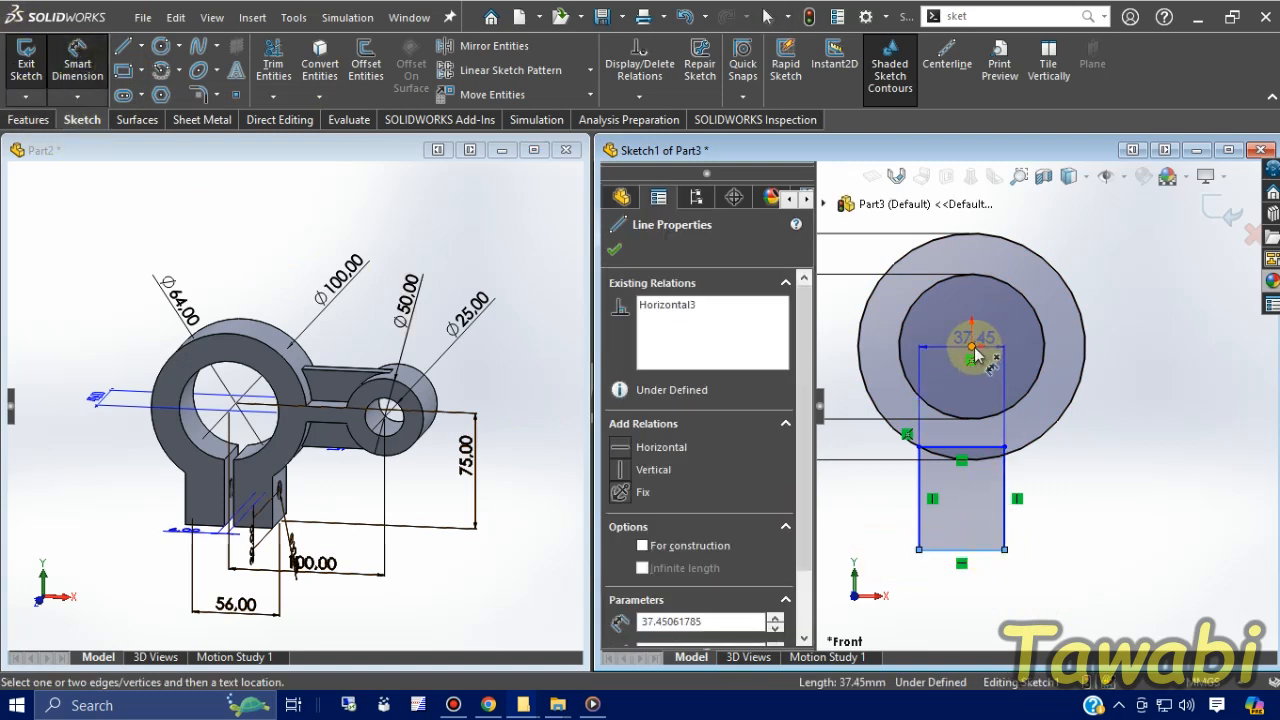
click(972, 348)
click(1140, 405)
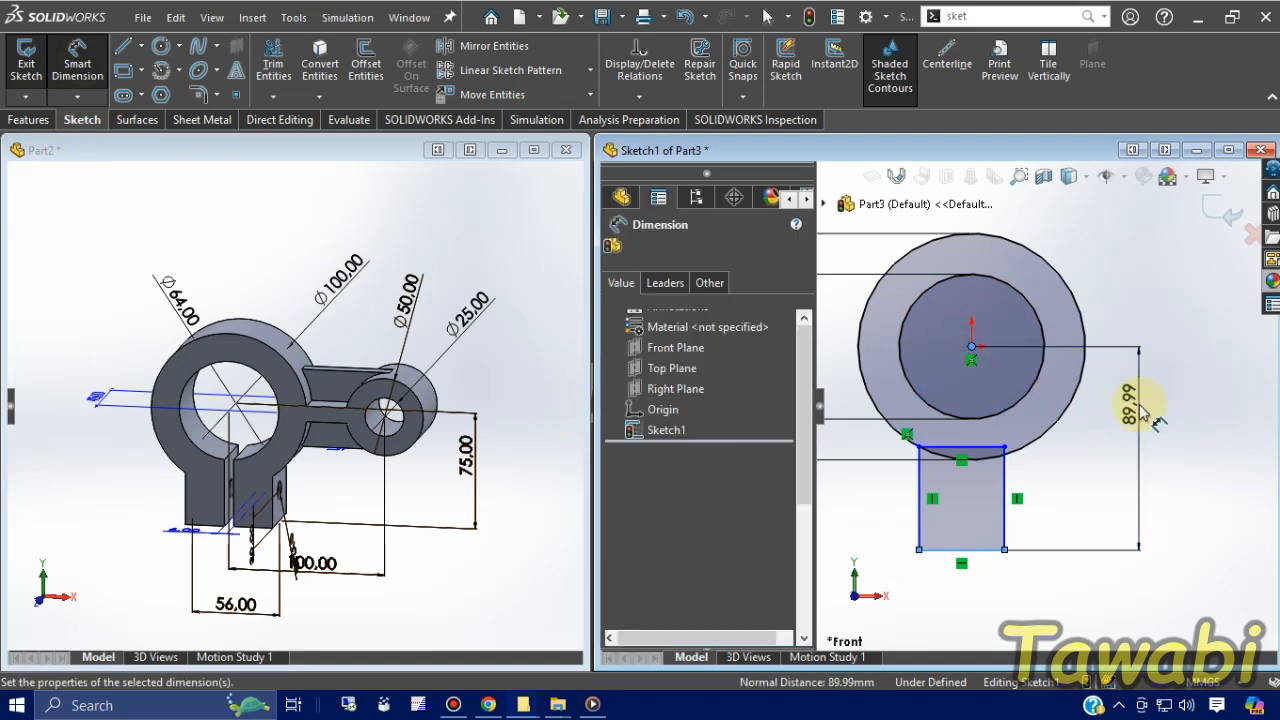
text(75)
key(Return)
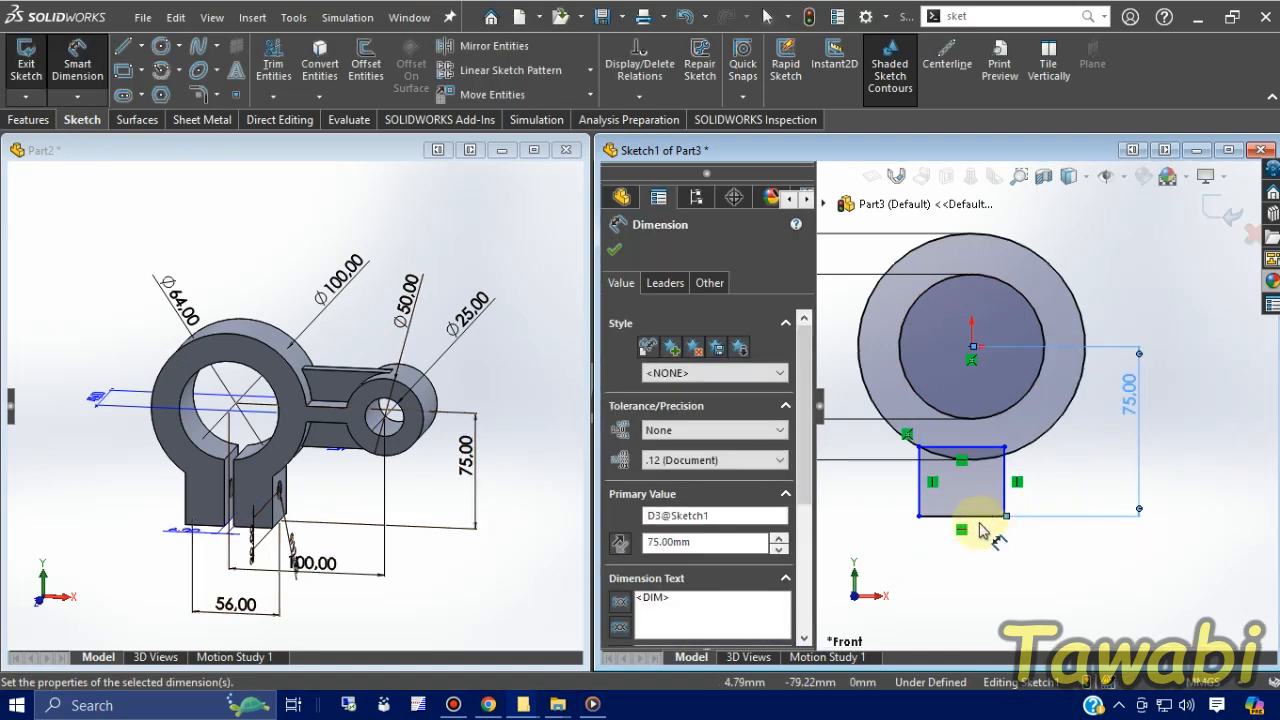
Dimension the rectangle's bottom edge to a width of 56 mm
click(983, 520)
click(988, 597)
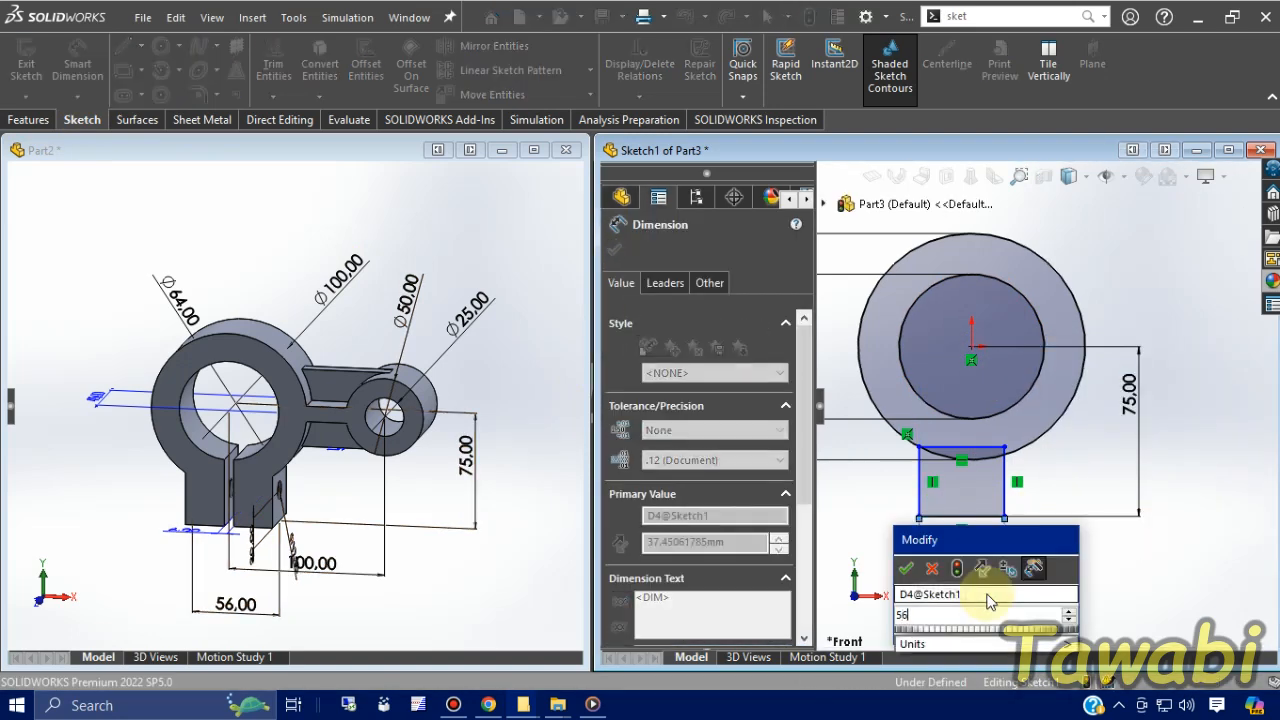
text(56)
key(Return)
key(Escape)
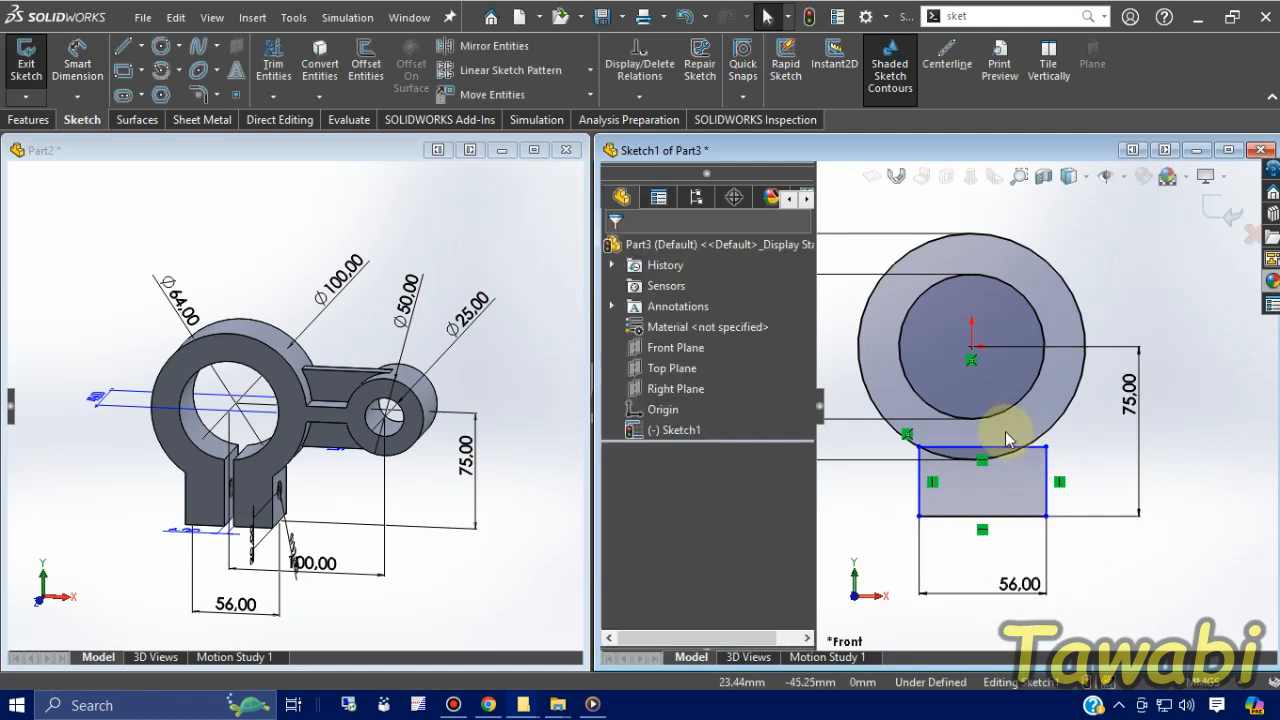
Add a coincident relation between the rectangle's upper-right corner and the outer circle
scroll(988, 450, down, 2)
scroll(988, 443, down, 1)
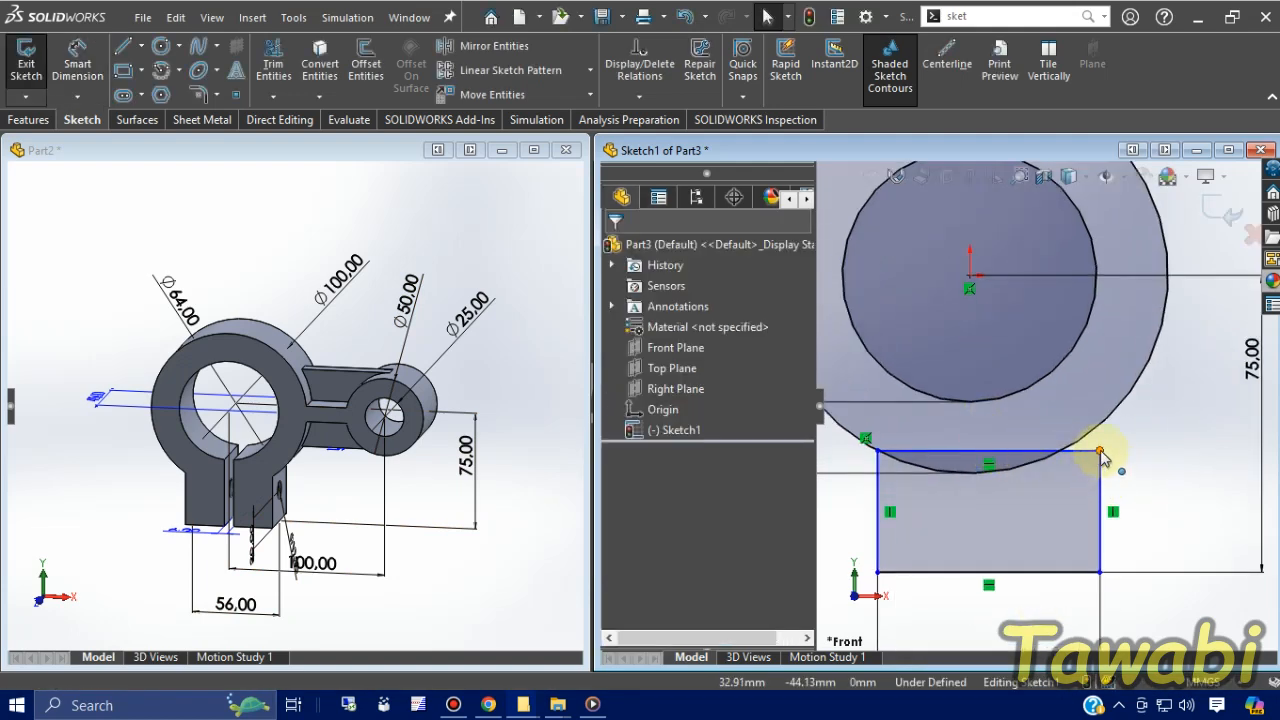
click(1100, 452)
ctrl+click(1090, 434)
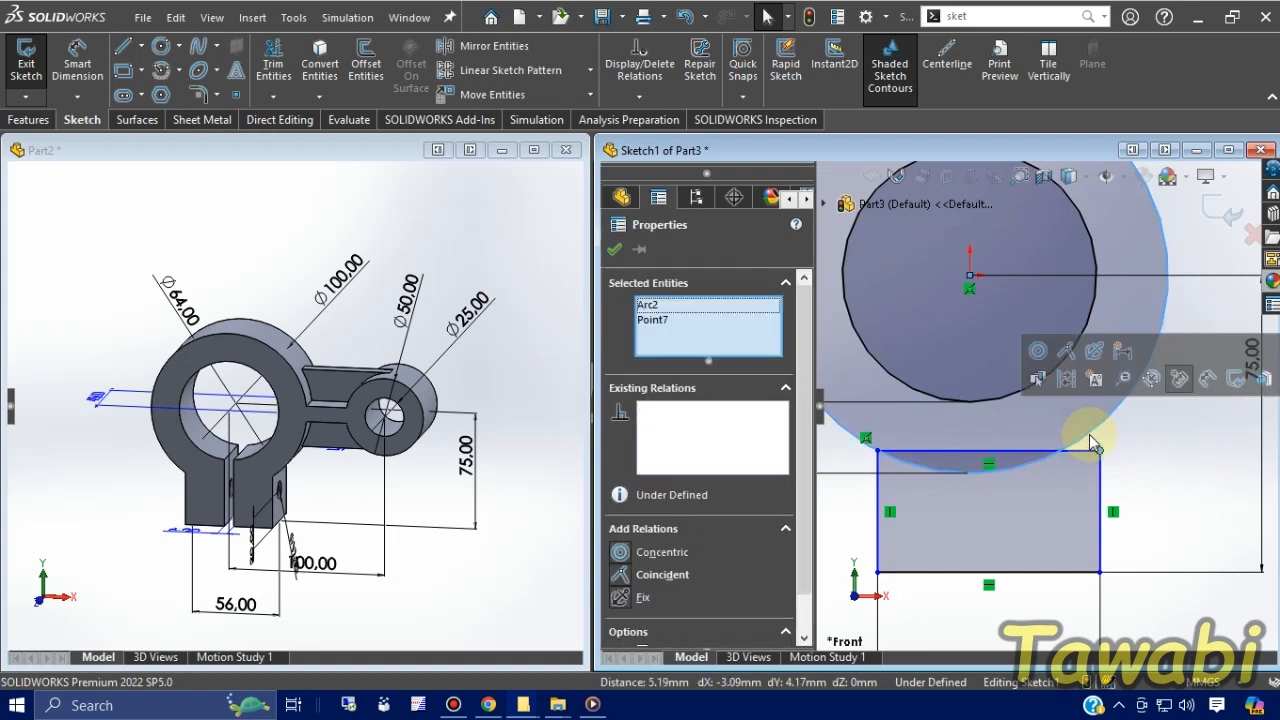
click(1070, 350)
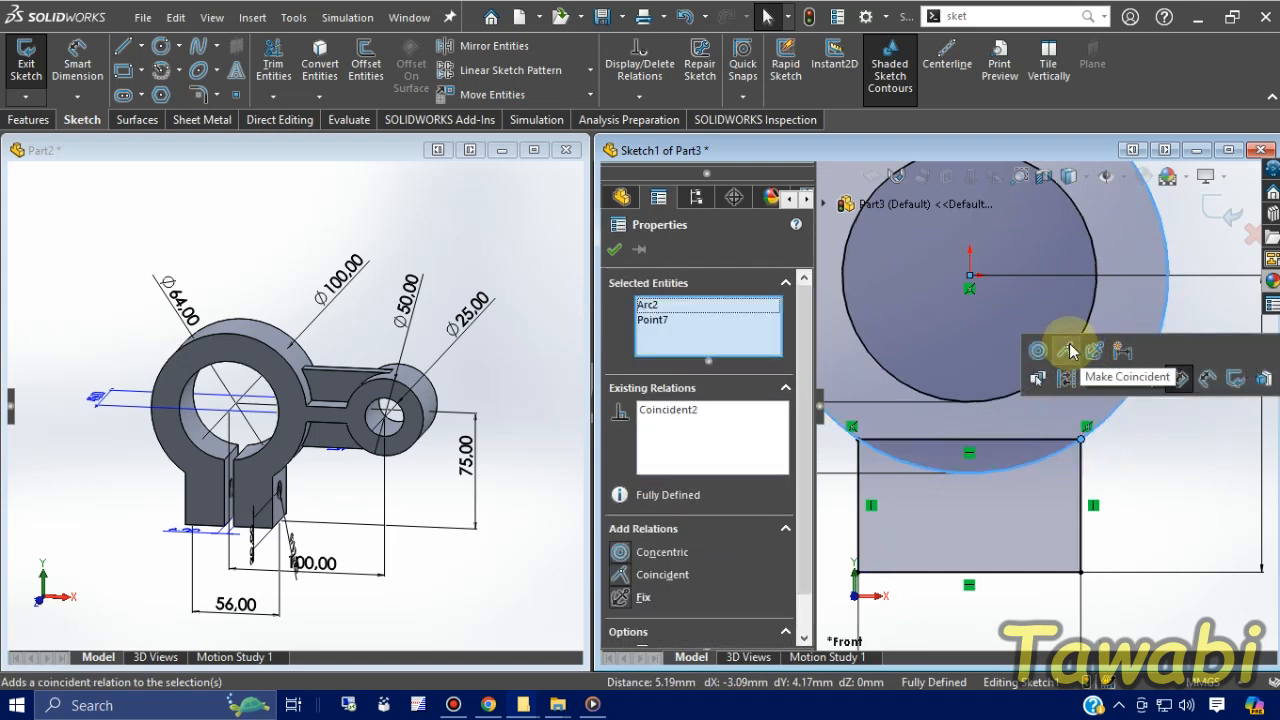
click(616, 252)
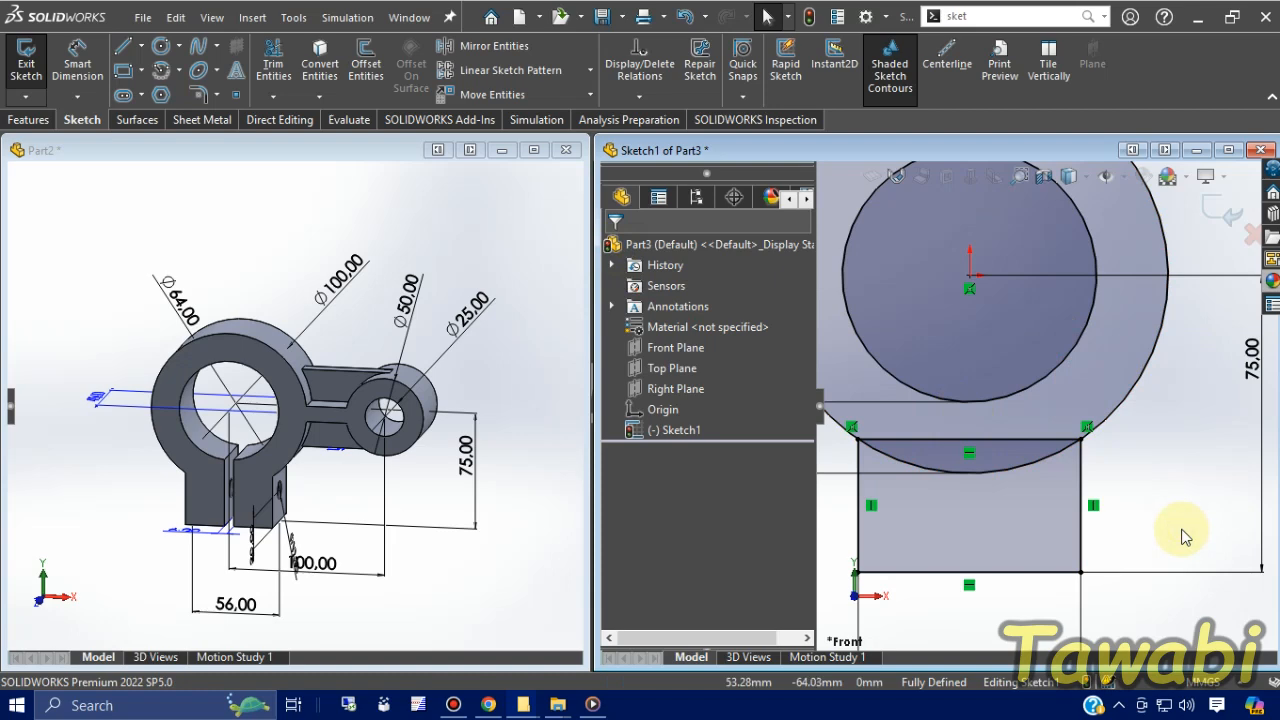
Power-trim the rectangle's top edge and the outer circle's arc inside the rectangle to merge both into one outline
scroll(1183, 537, up, 5)
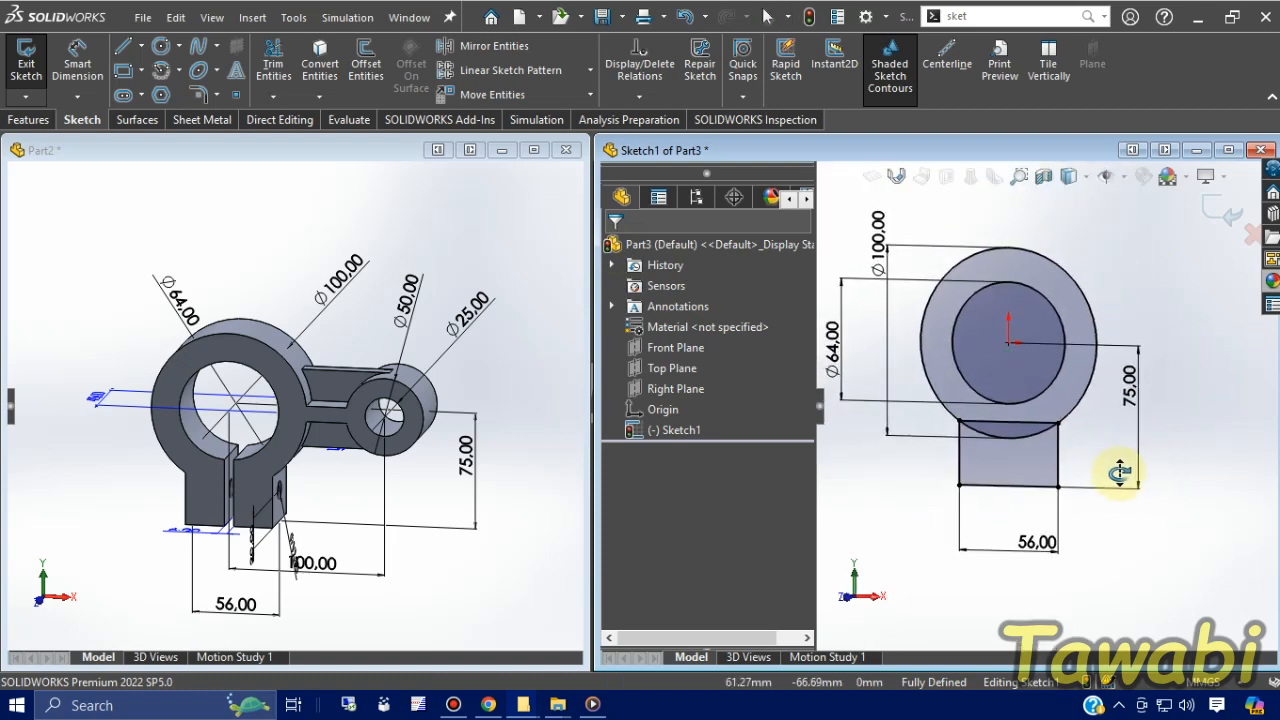
scroll(1104, 520, down, 3)
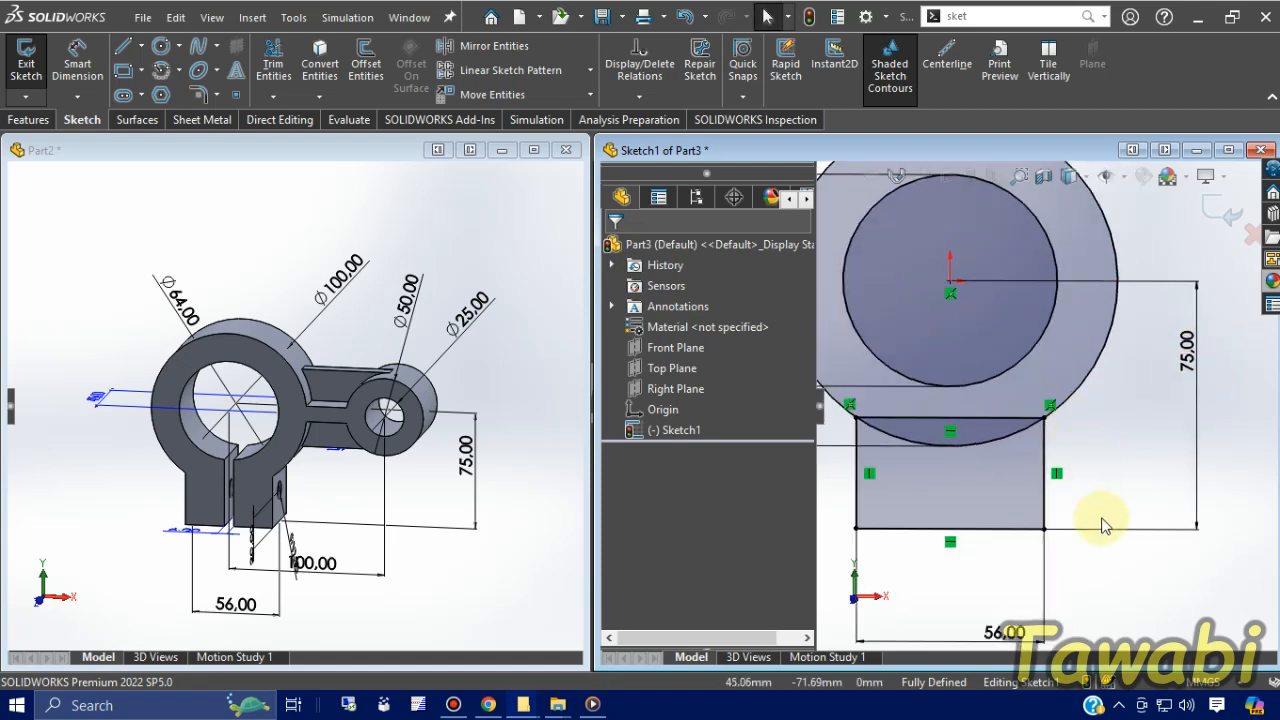
click(272, 58)
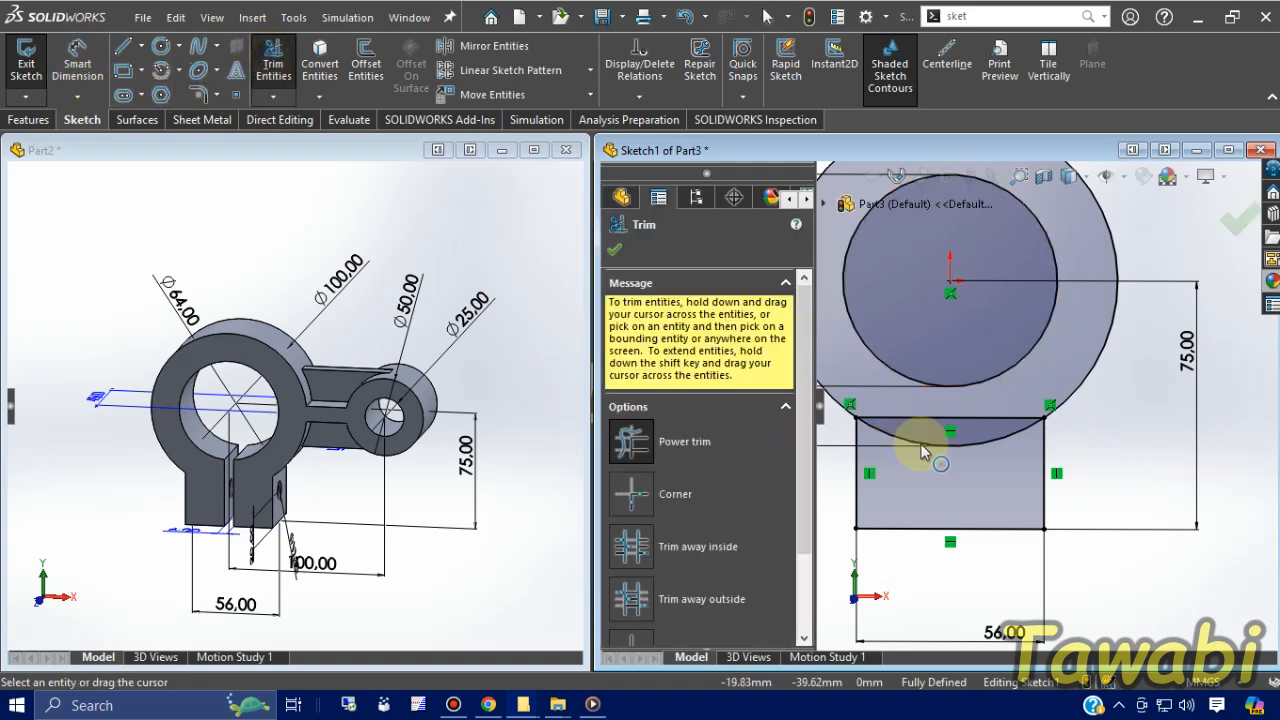
mouse_move(922, 452)
mouse_down()
mouse_move(1014, 466)
mouse_move(1006, 409)
mouse_up()
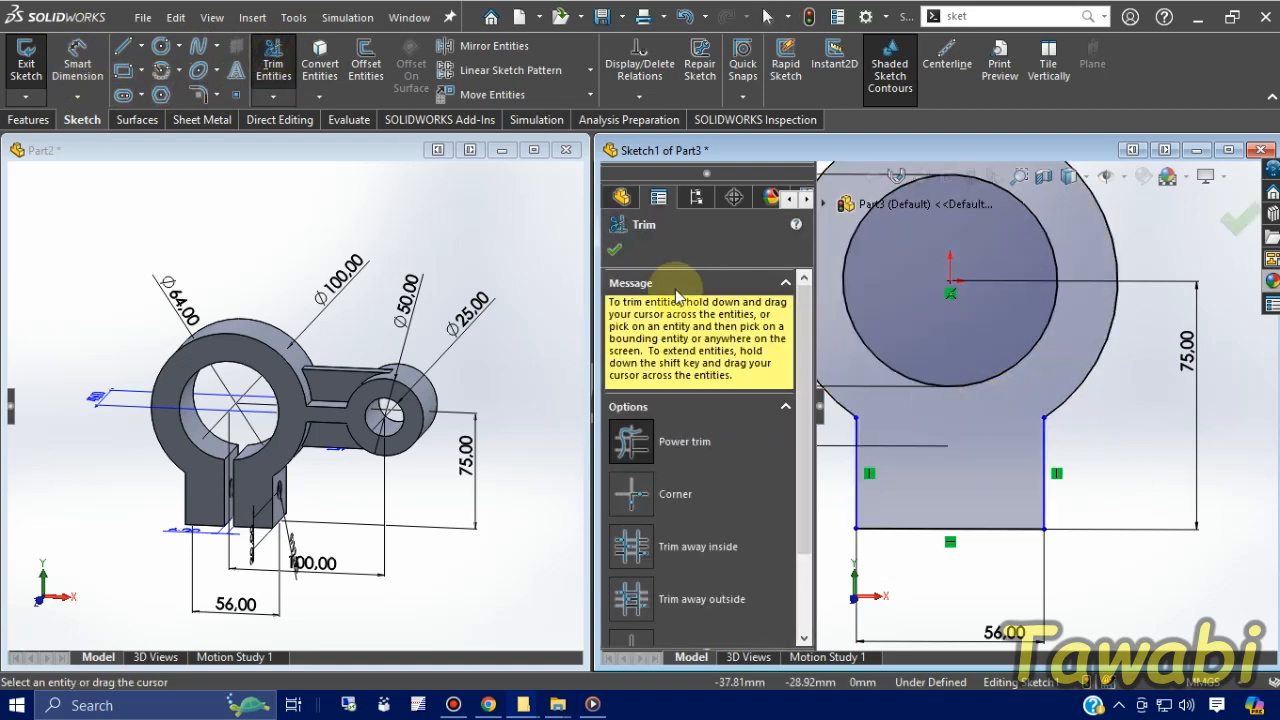
click(614, 249)
scroll(1050, 412, up, 4)
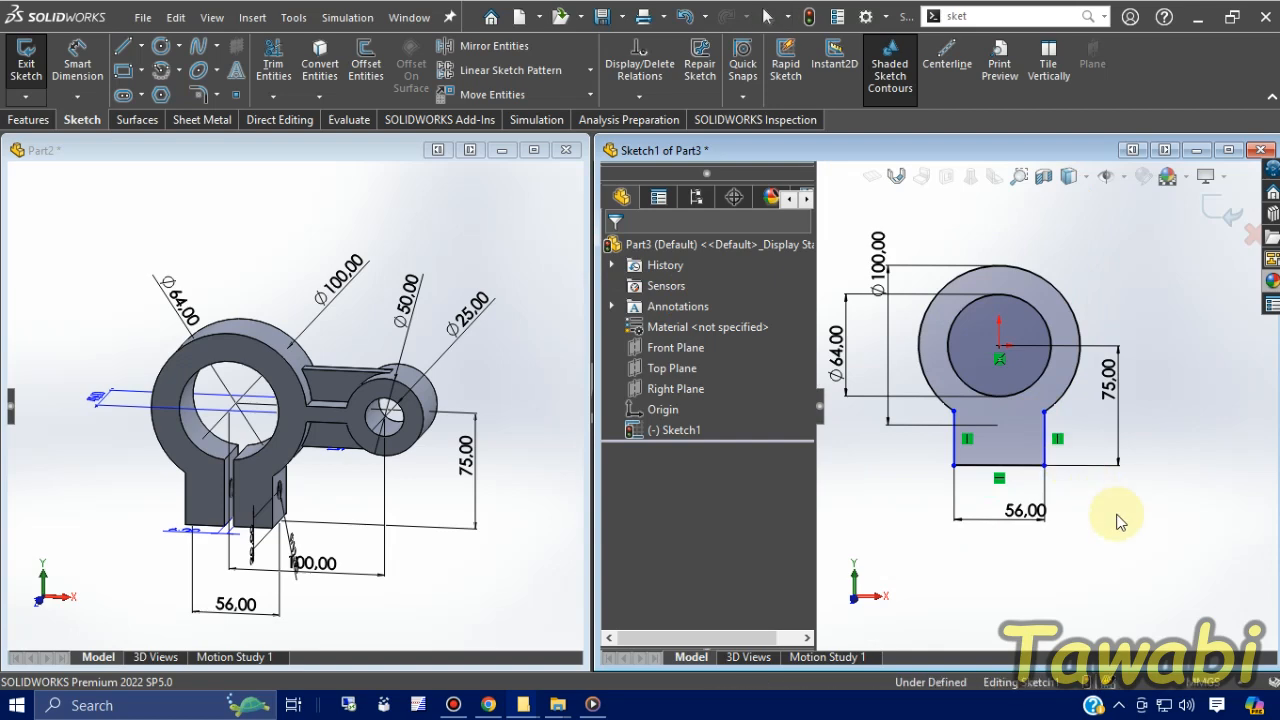
middle_drag(1077, 534, 1118, 408)
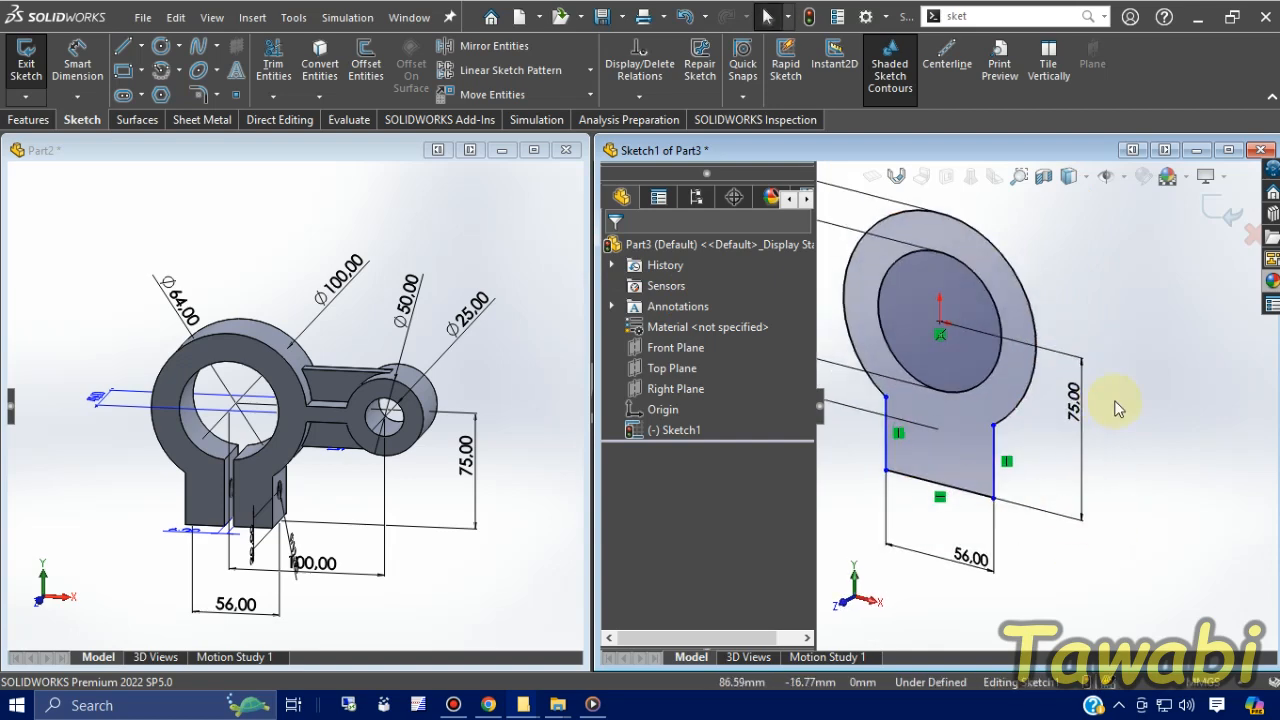
scroll(1128, 335, up, 3)
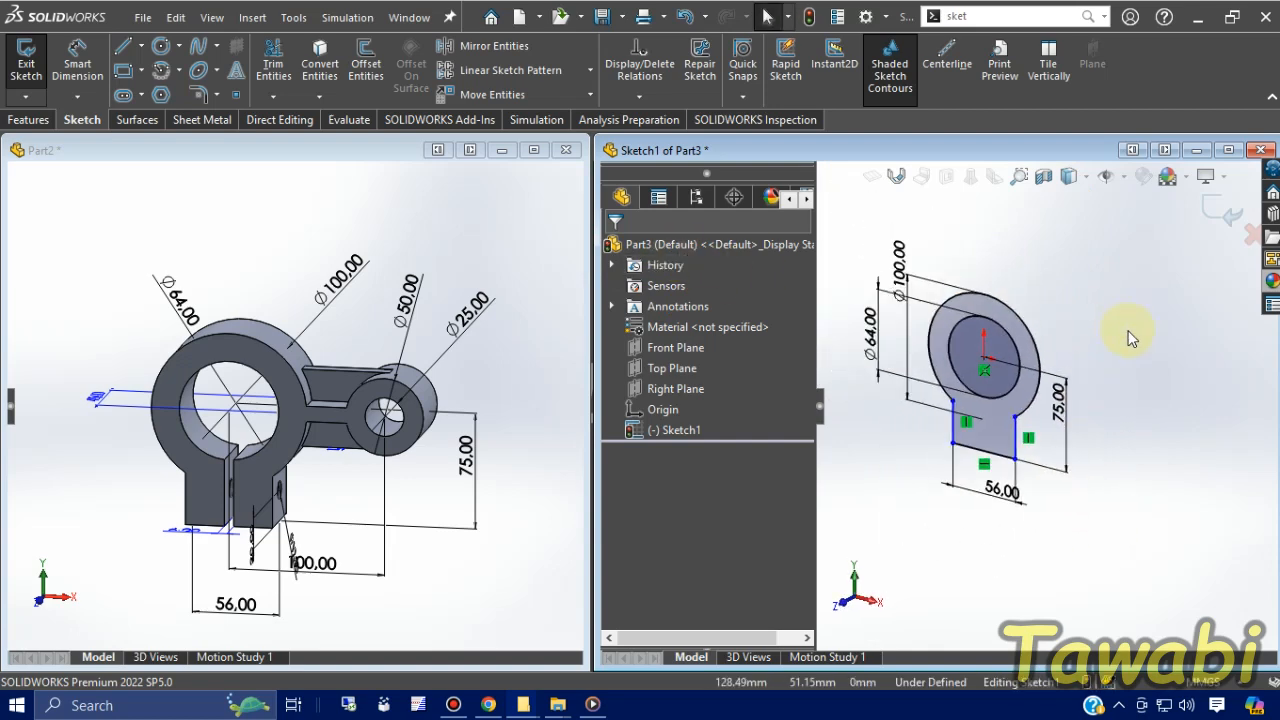
Extrude the clamp ring profile 45 mm with the Mid Plane end condition
click(30, 120)
click(33, 60)
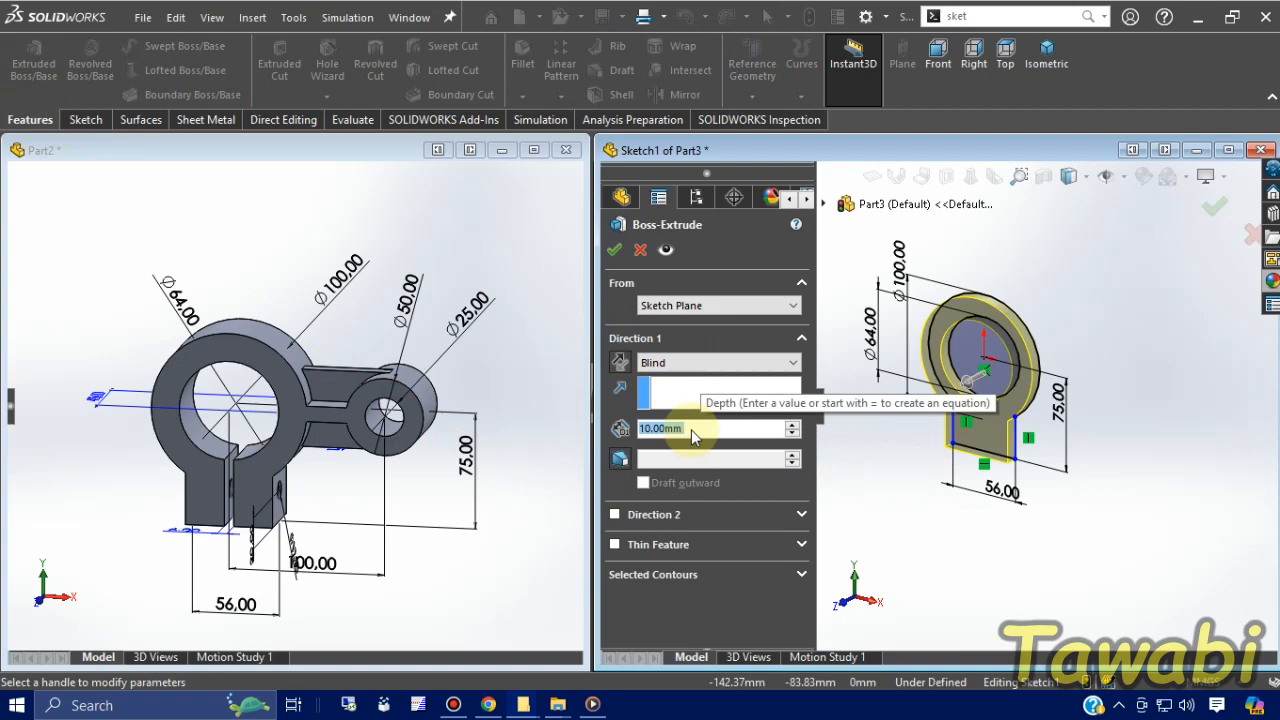
text(45)
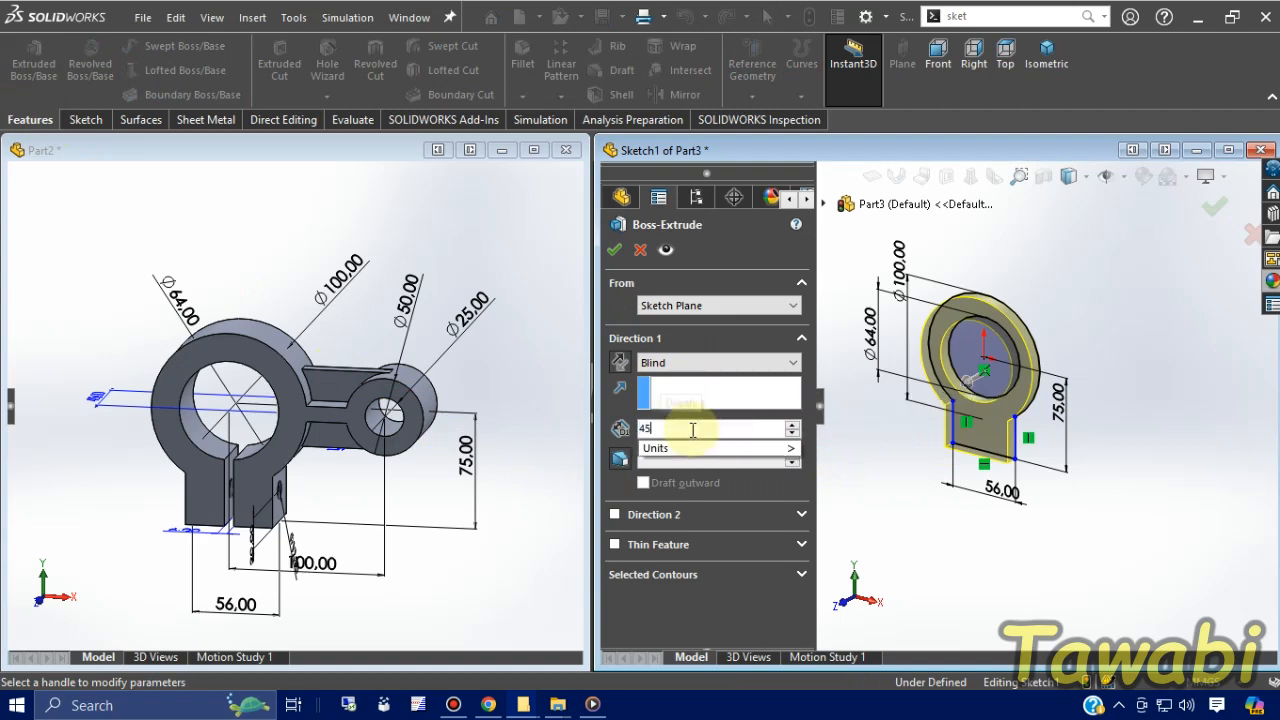
click(700, 362)
click(675, 445)
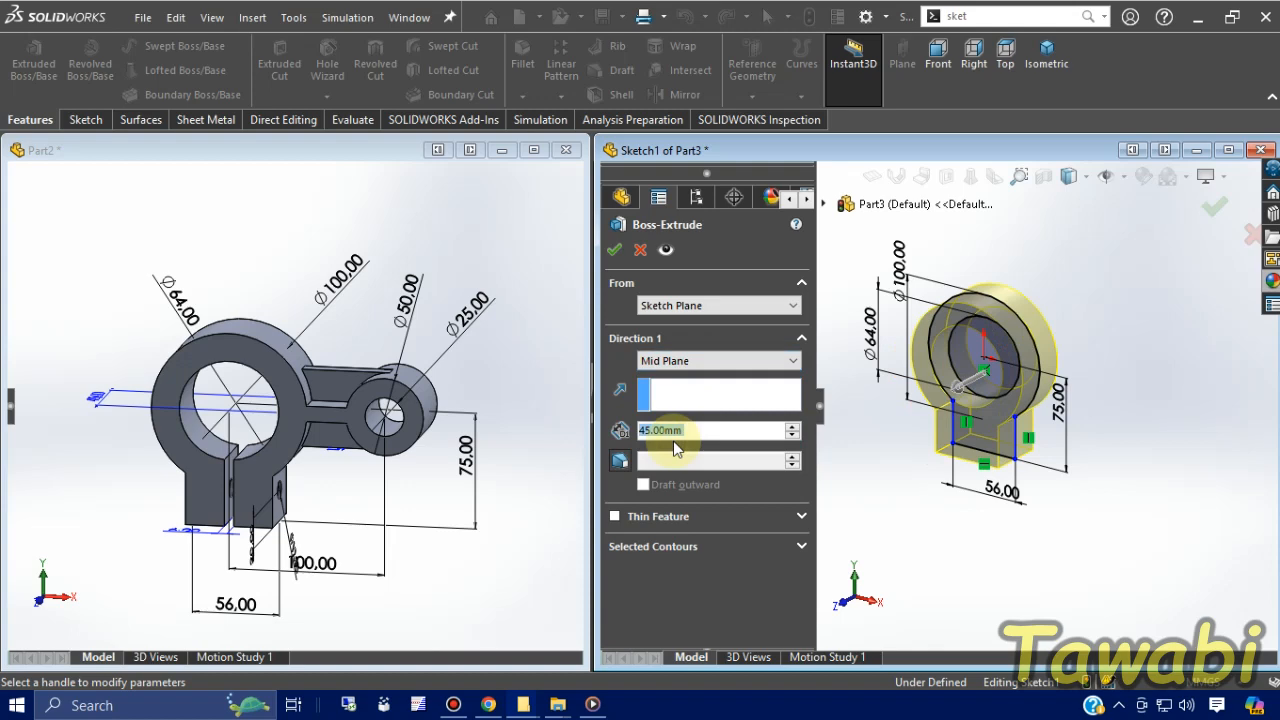
click(614, 251)
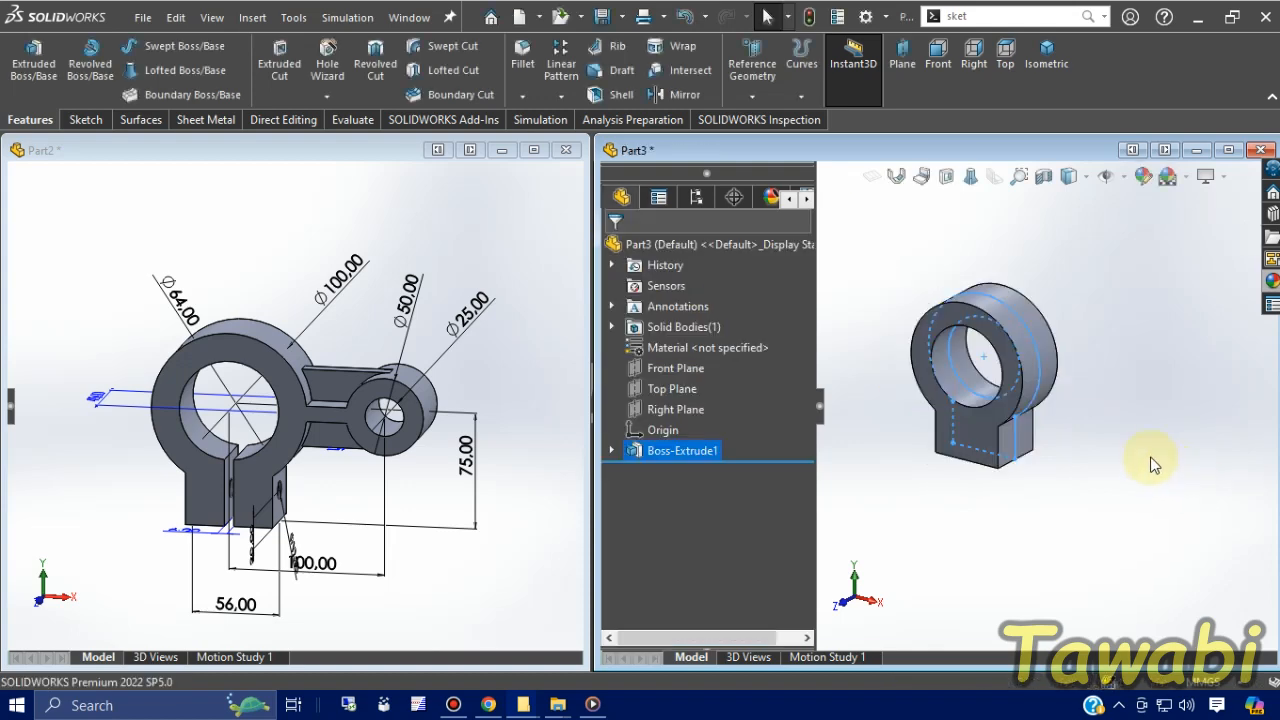
Sketch a circle on the Right Plane, centred on the midpoint of the clamp's bottom edge and reaching just above the origin
middle_drag(457, 421, 388, 400)
scroll(410, 466, down, 2)
middle_drag(262, 445, 220, 573)
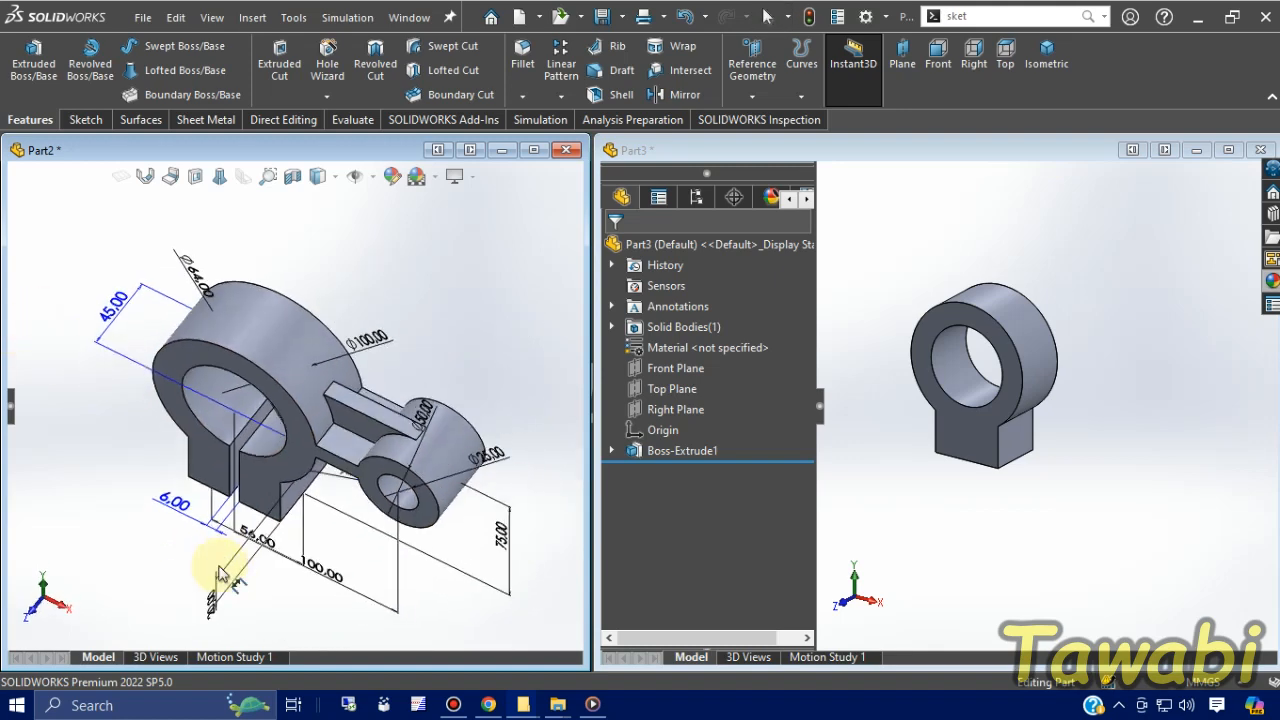
scroll(184, 496, down, 2)
click(1012, 527)
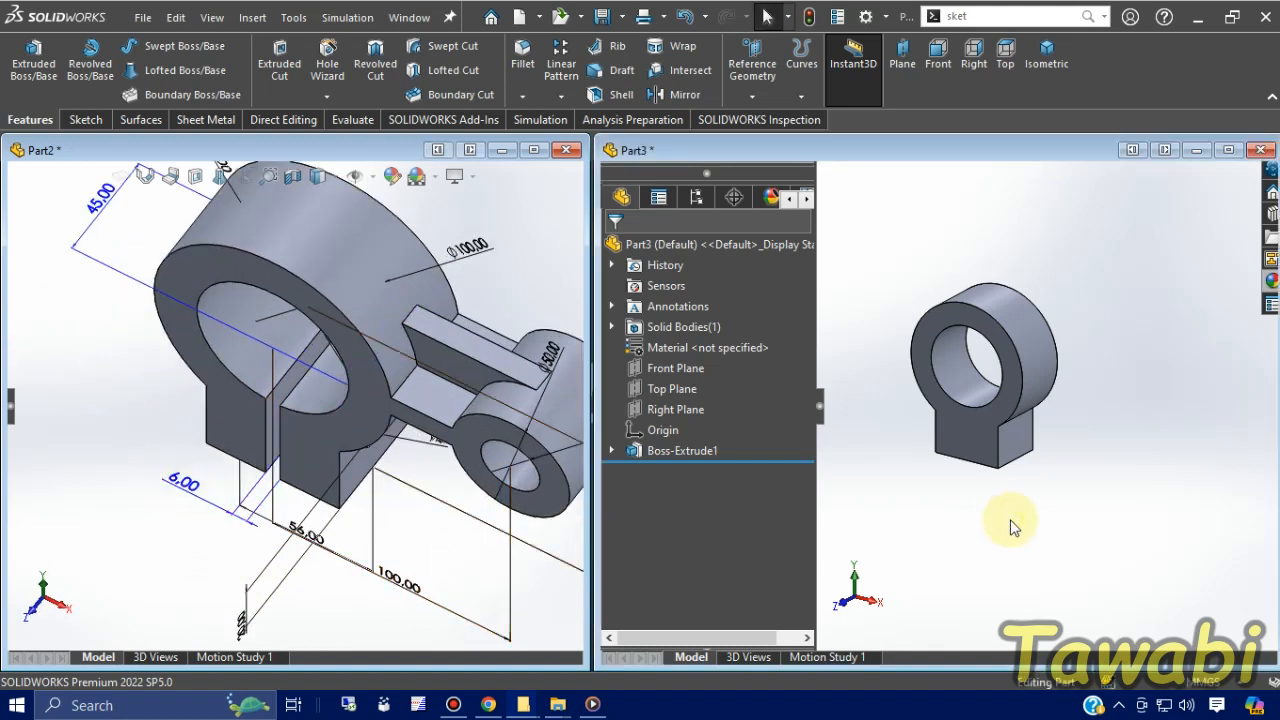
click(672, 410)
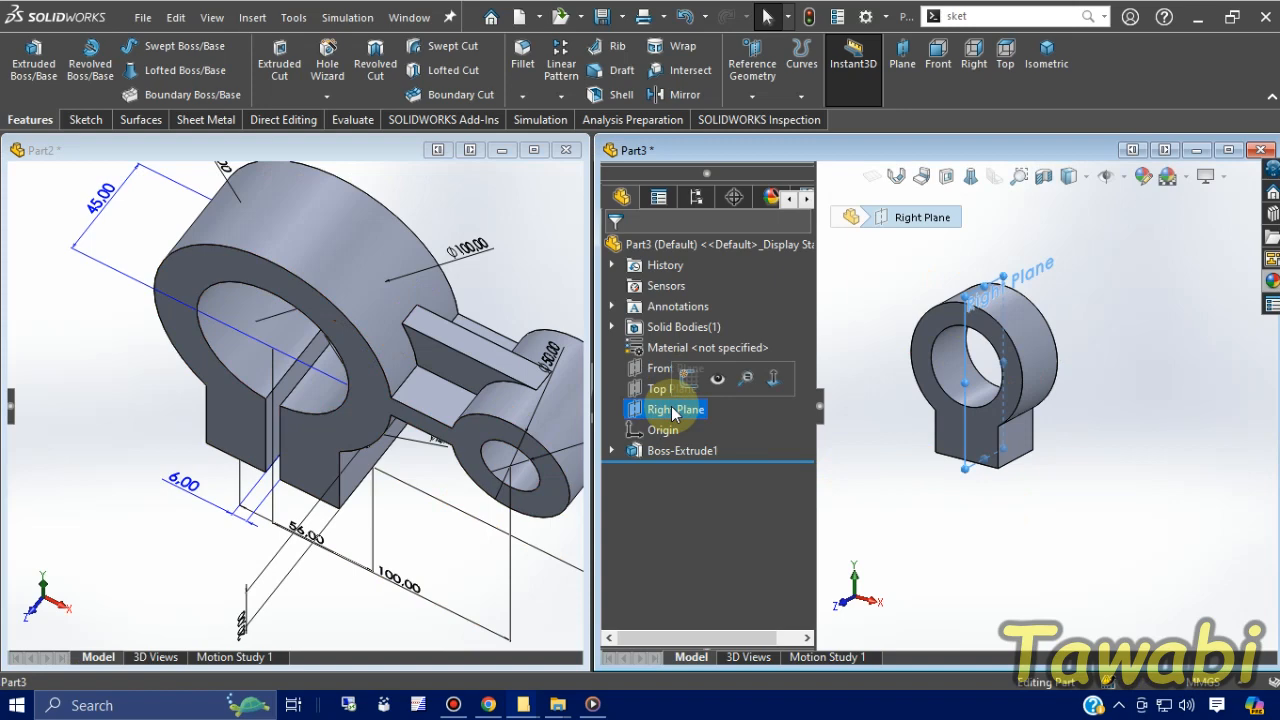
click(688, 378)
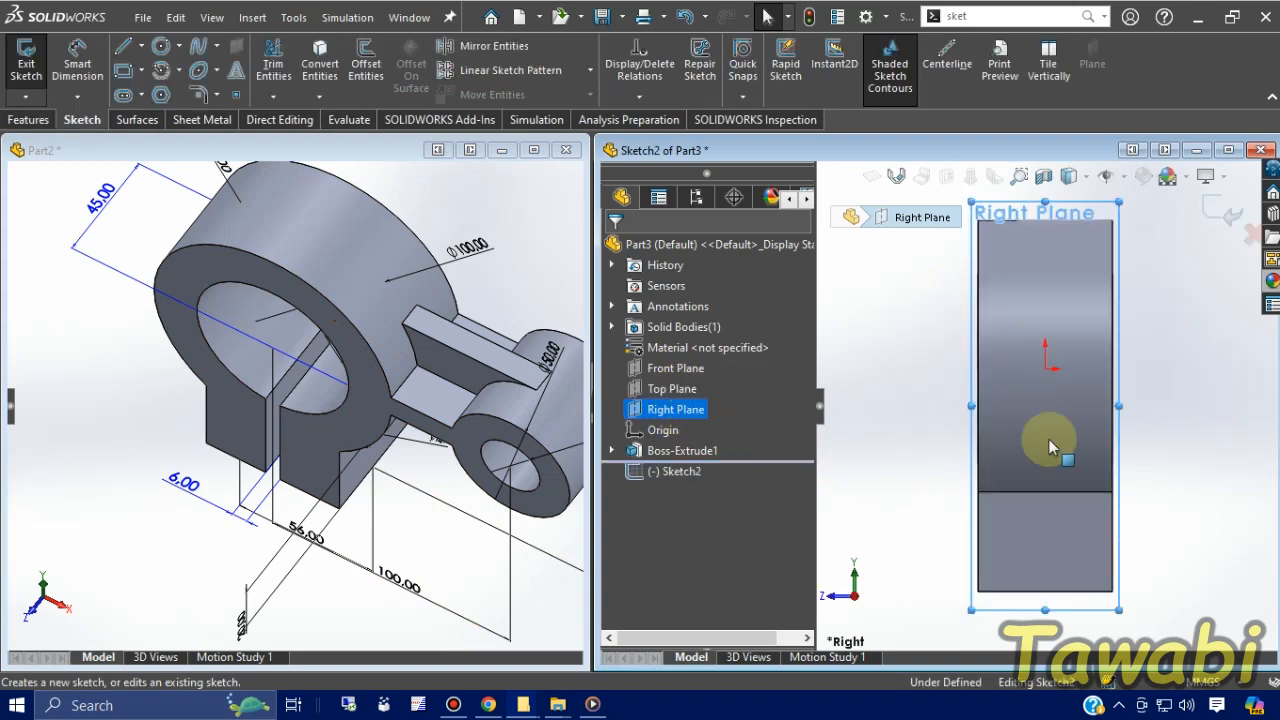
click(1190, 454)
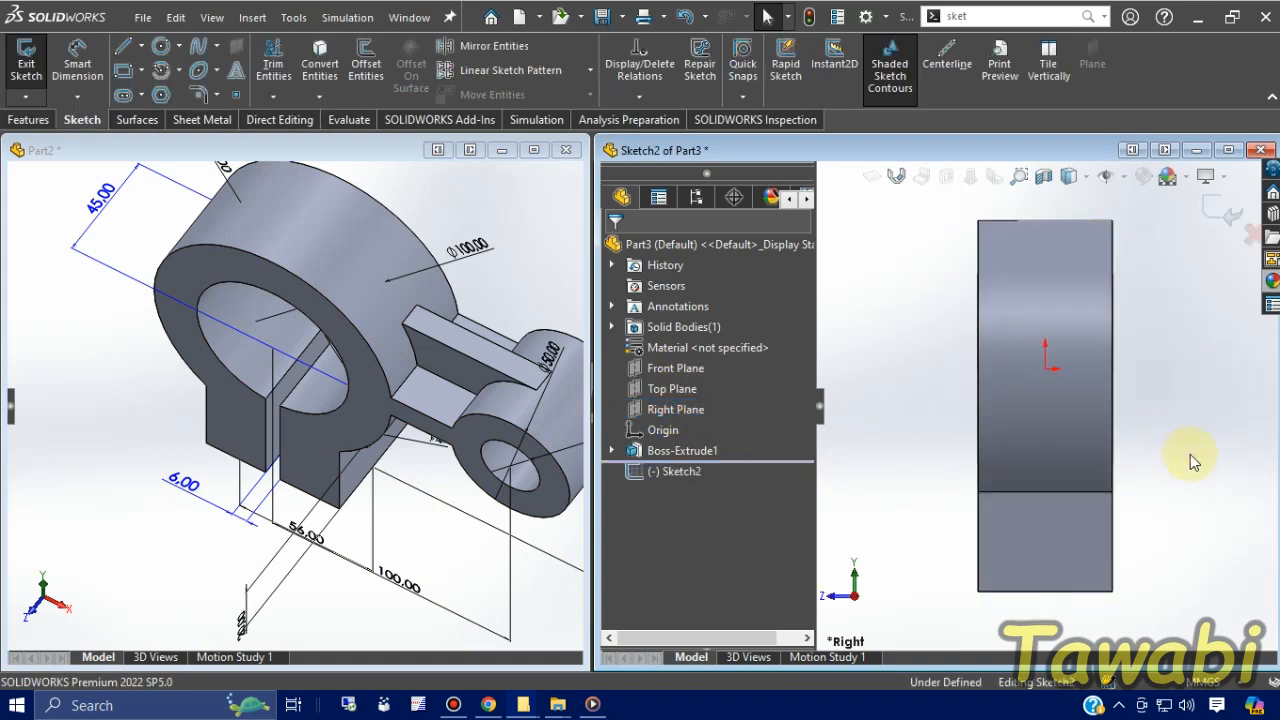
click(161, 45)
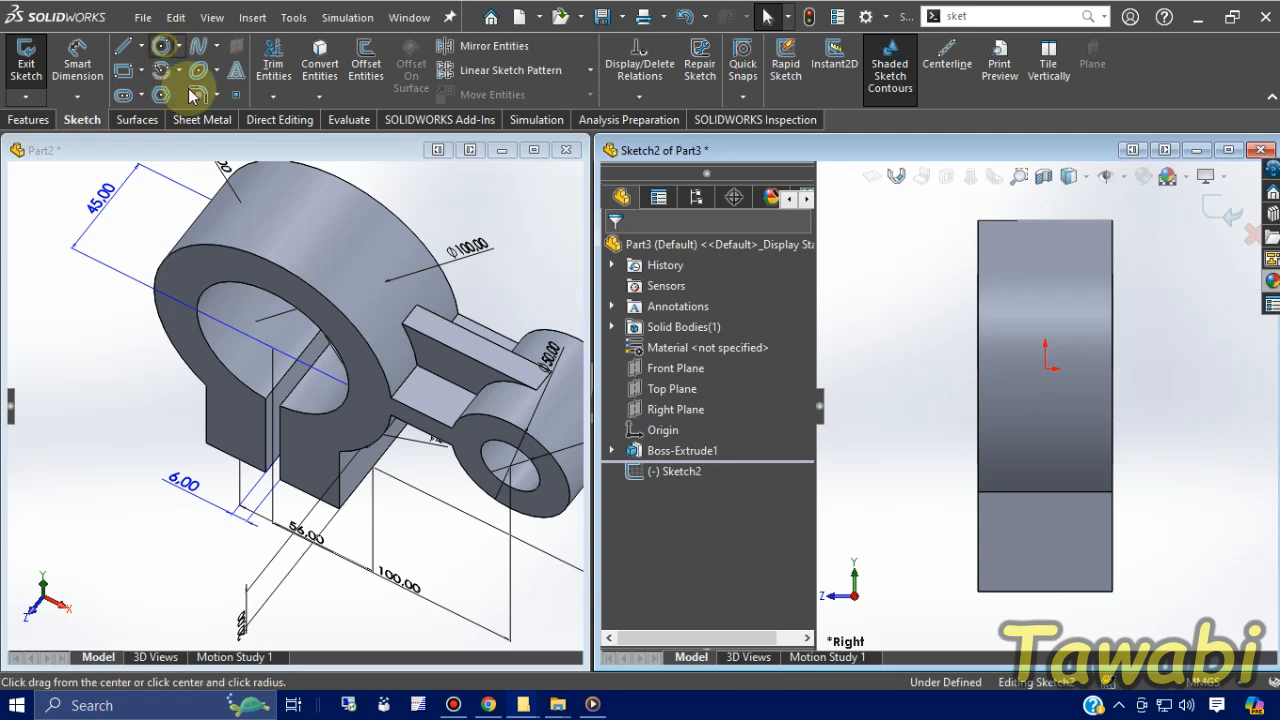
click(1045, 591)
click(1143, 386)
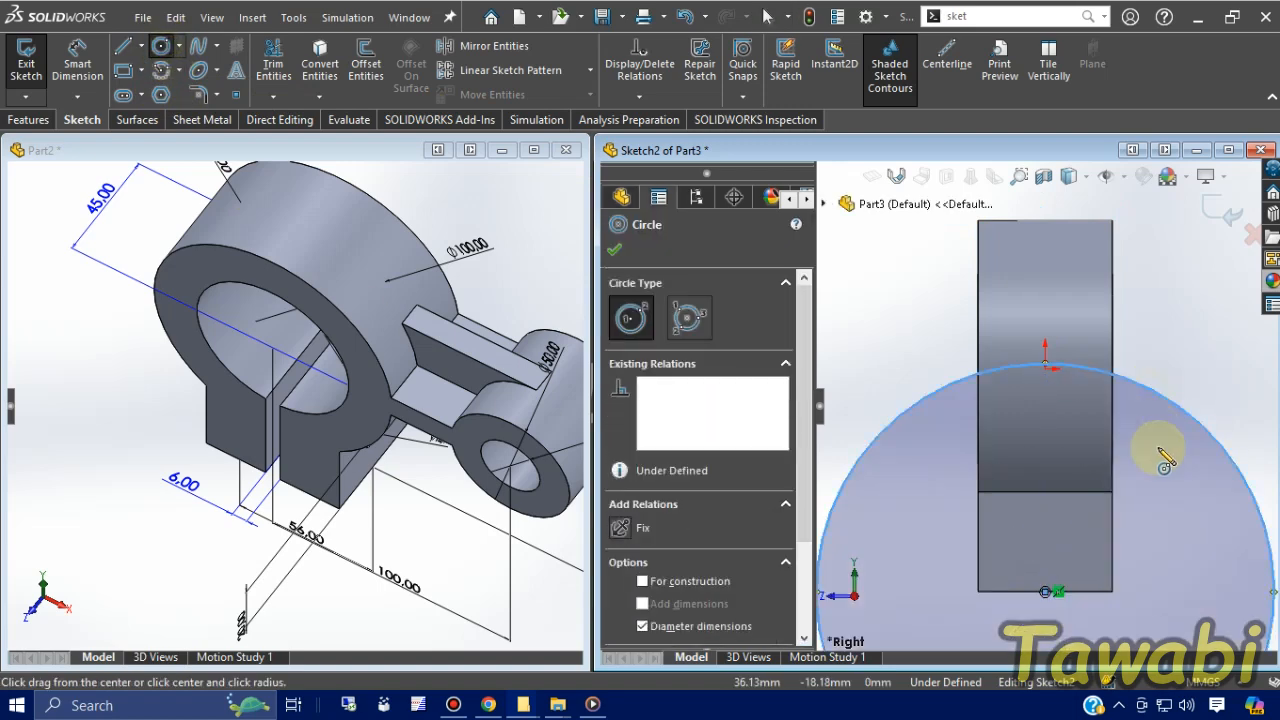
Cut-extrude the large circle 6 mm with the Mid Plane end condition to slot the clamp's lower block
key(ctrl+7)
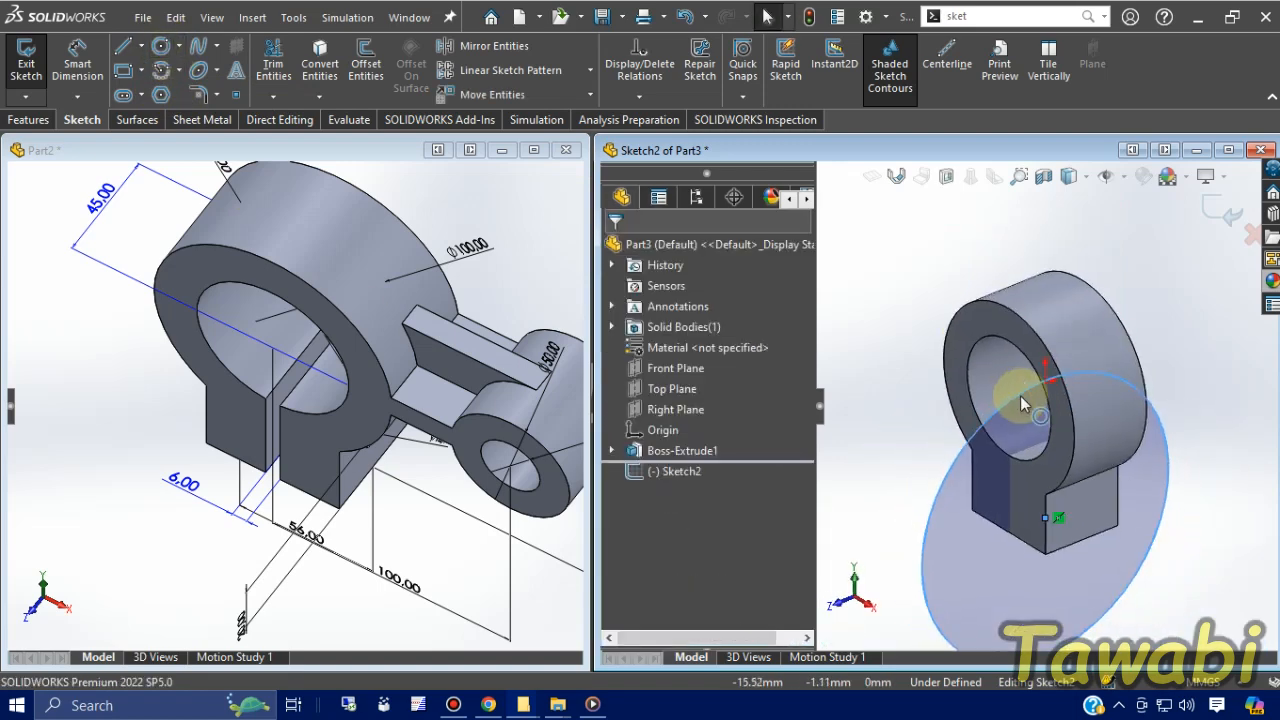
click(28, 119)
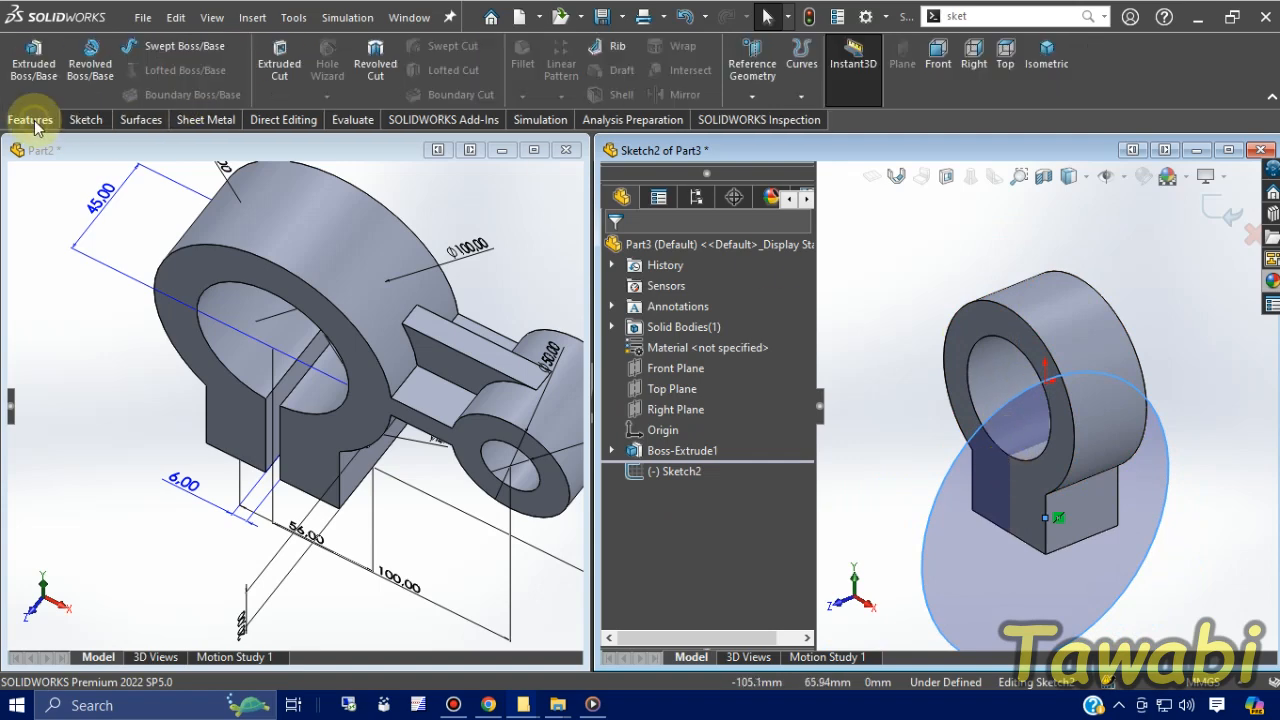
click(280, 68)
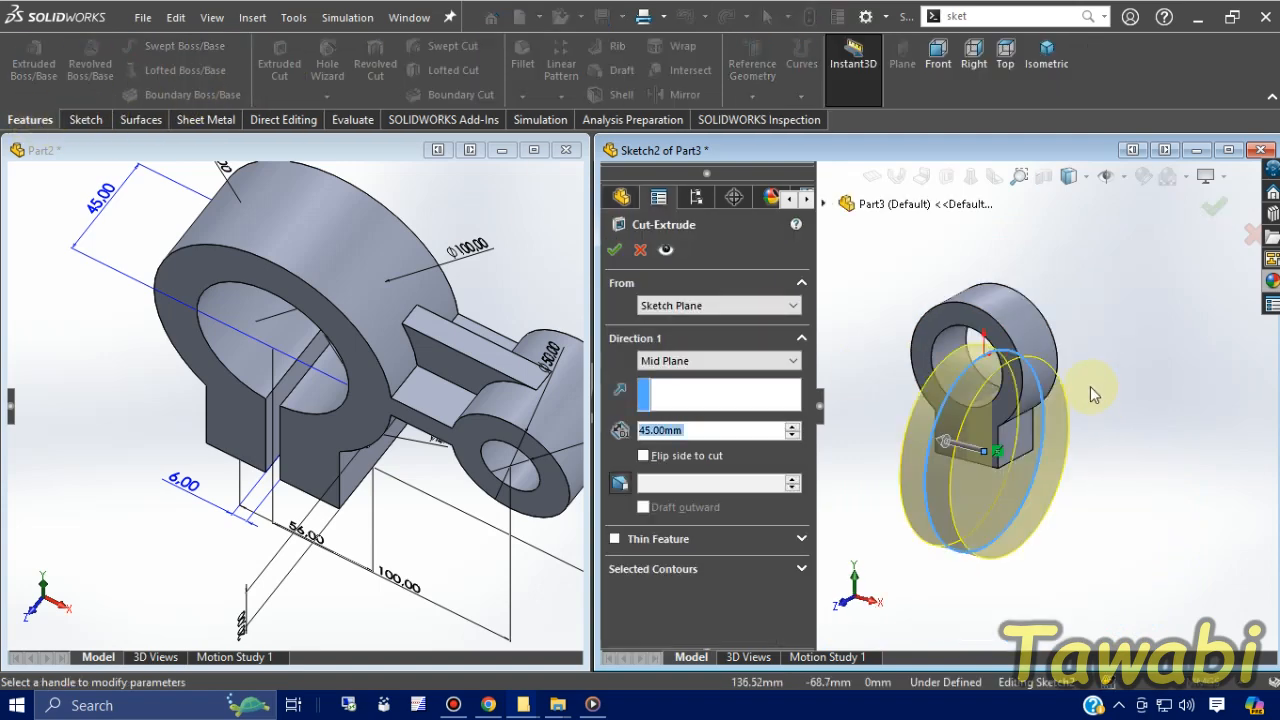
text(6)
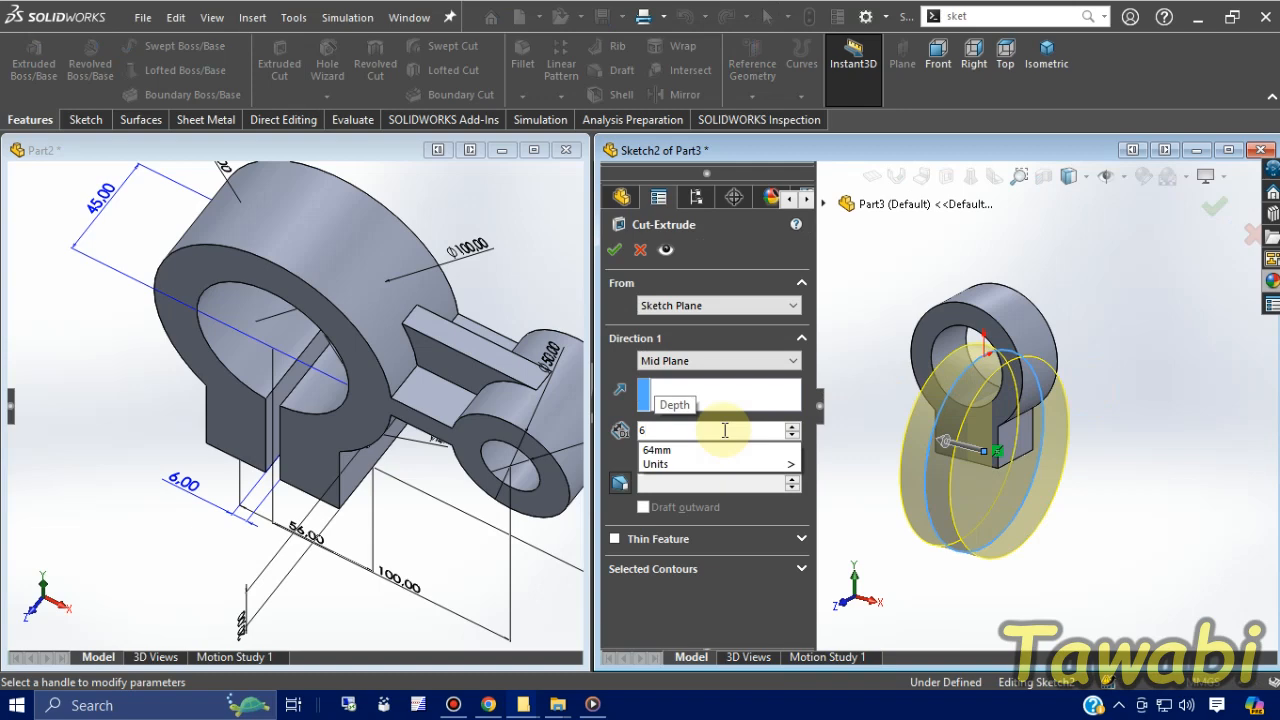
click(1162, 388)
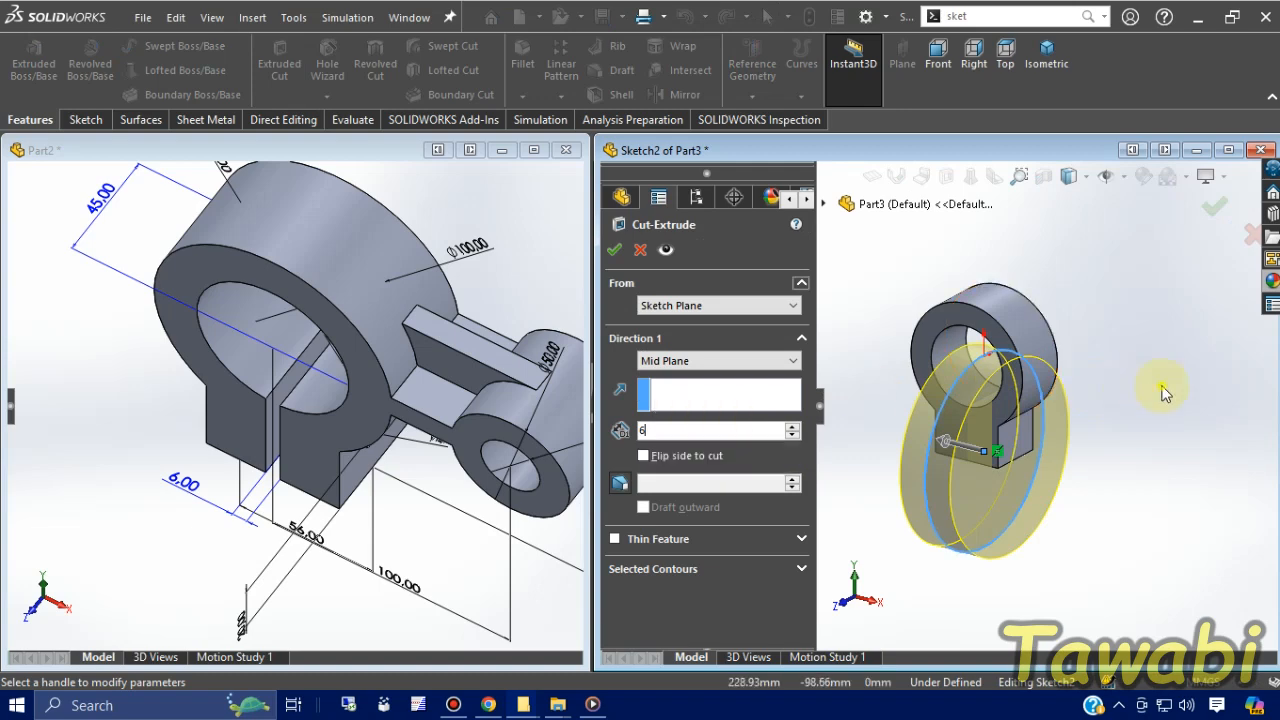
click(615, 251)
key(f)
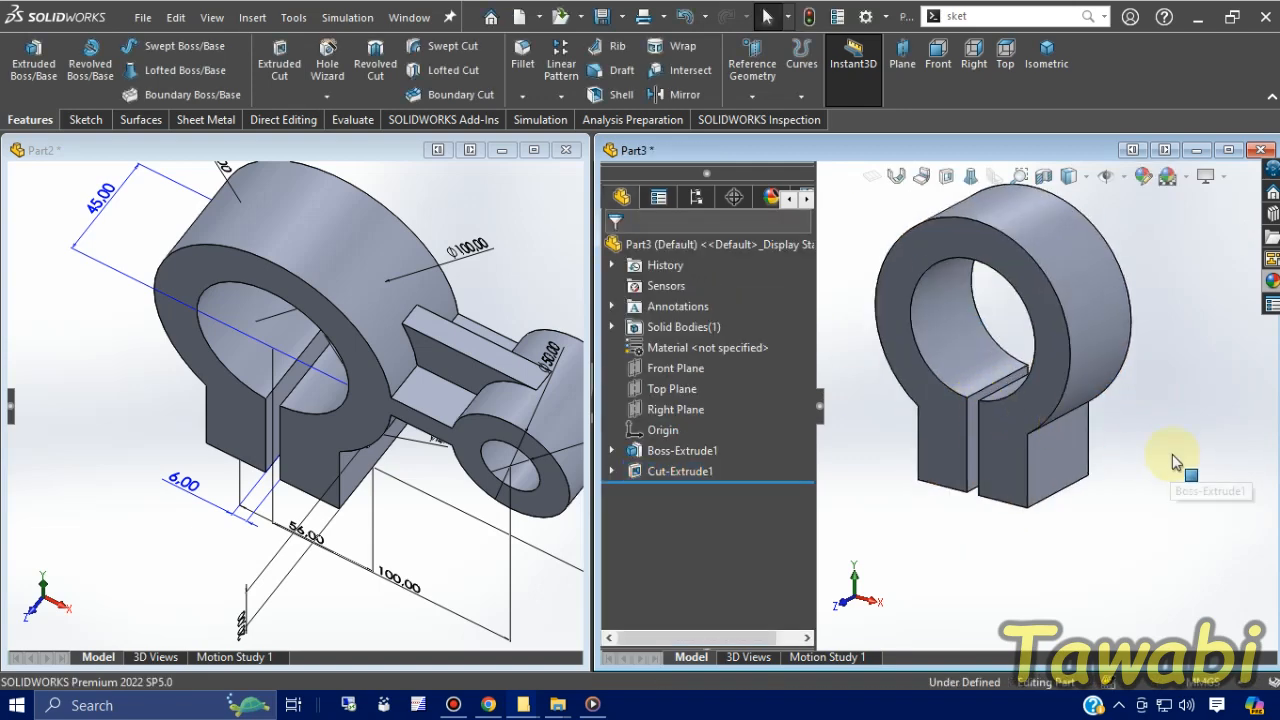
Examine the bolt hole's diameter and height dimensions on the lower block of the reference part
scroll(362, 448, up, 2)
middle_drag(428, 468, 405, 424)
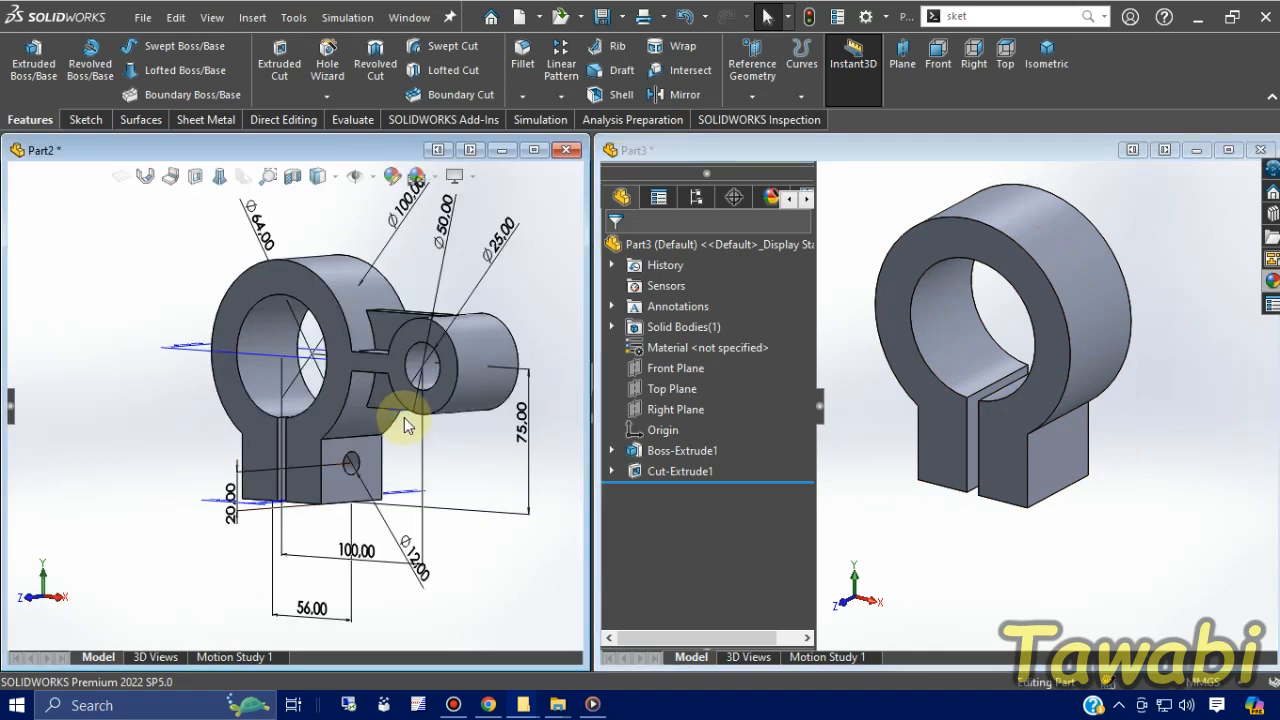
scroll(394, 371, up, 2)
scroll(386, 371, down, 2)
middle_drag(376, 371, 400, 380)
scroll(367, 512, down, 1)
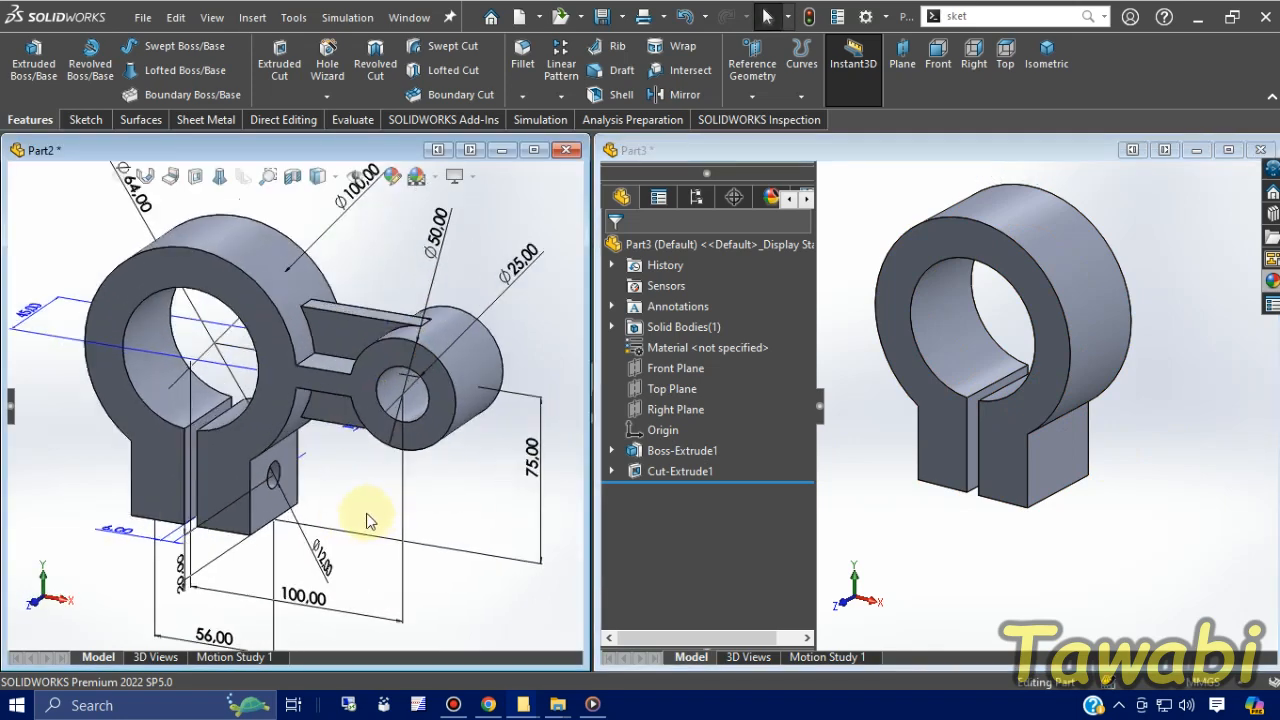
middle_drag(367, 520, 331, 494)
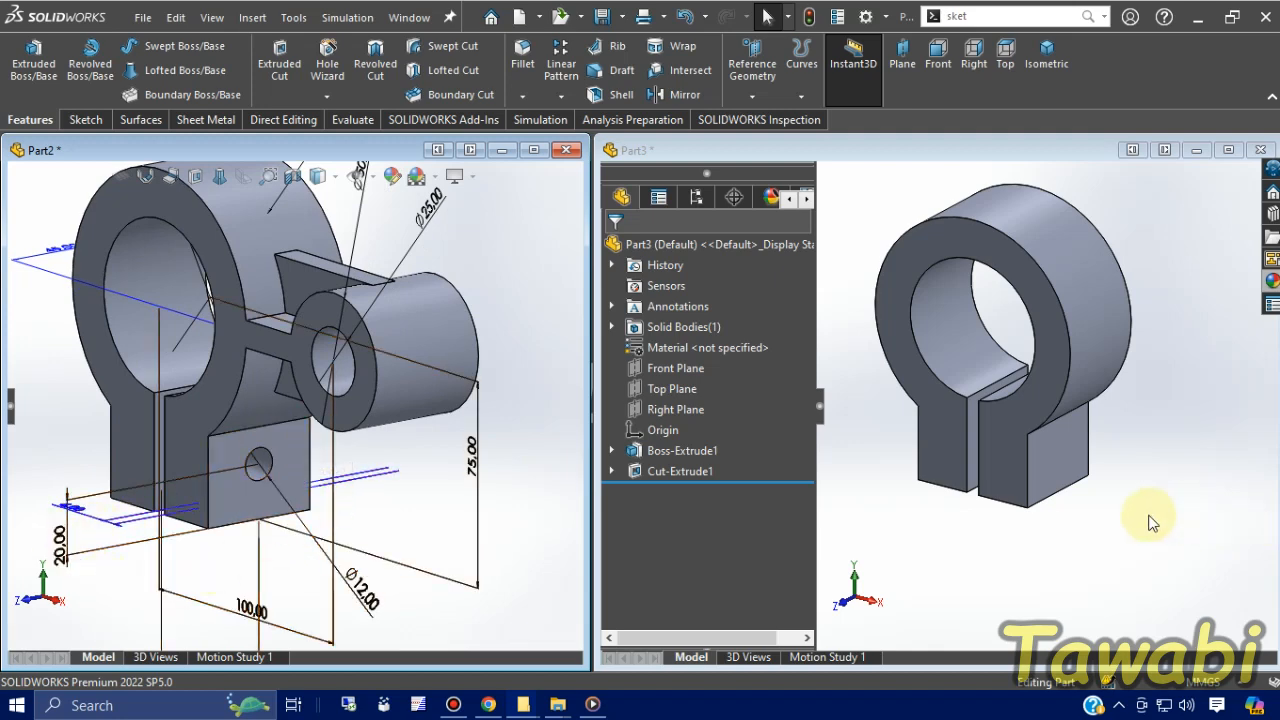
middle_drag(389, 493, 394, 511)
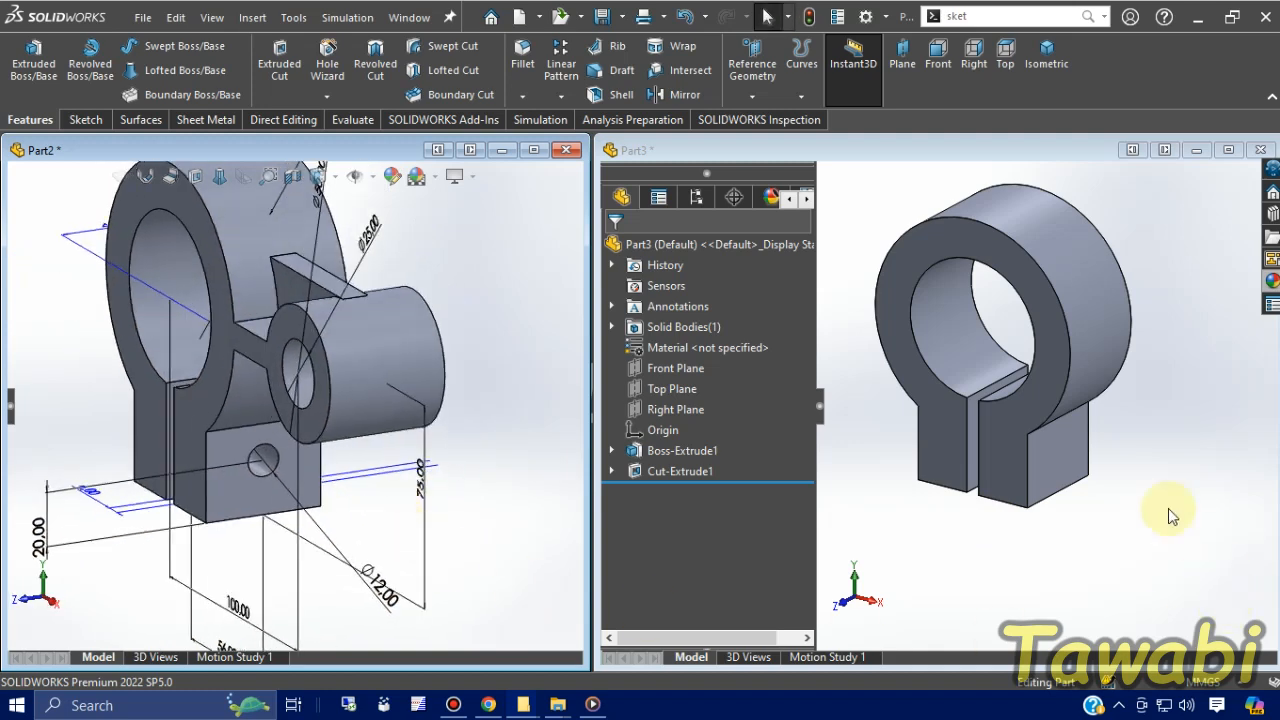
Sketch a 12 mm diameter circle on the outer side face of the lower block, below the origin
click(1053, 446)
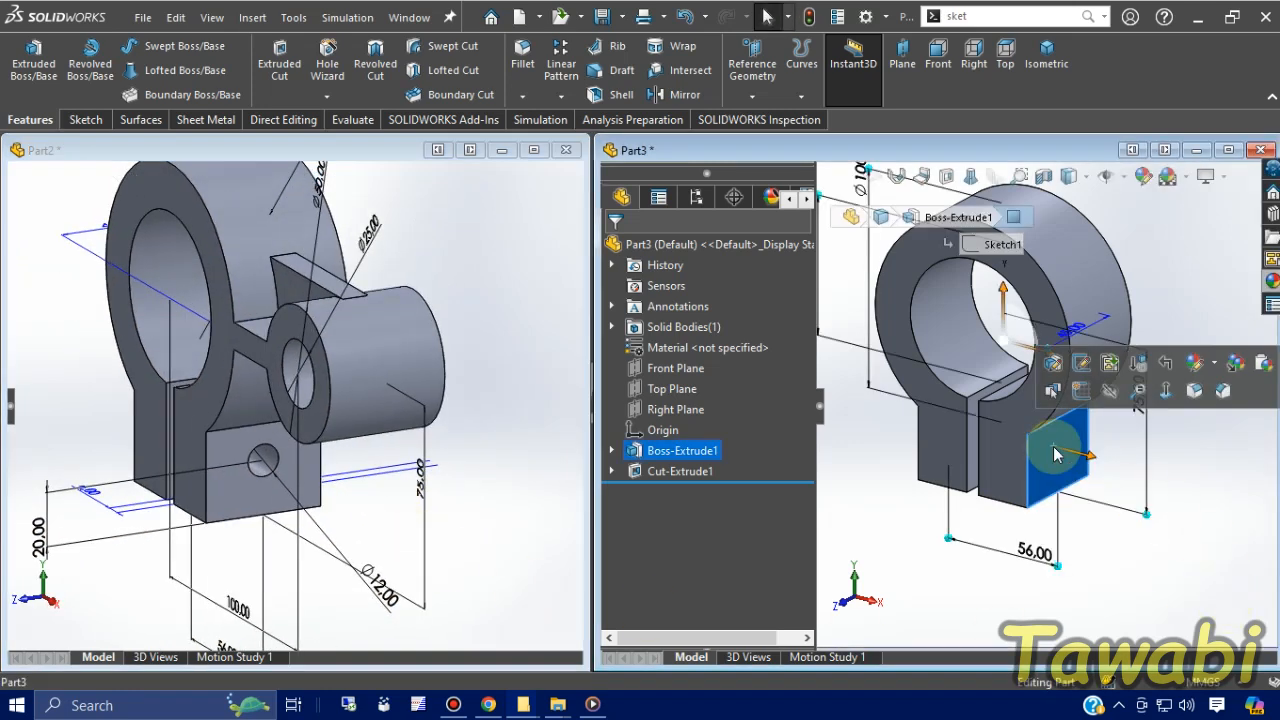
click(1085, 400)
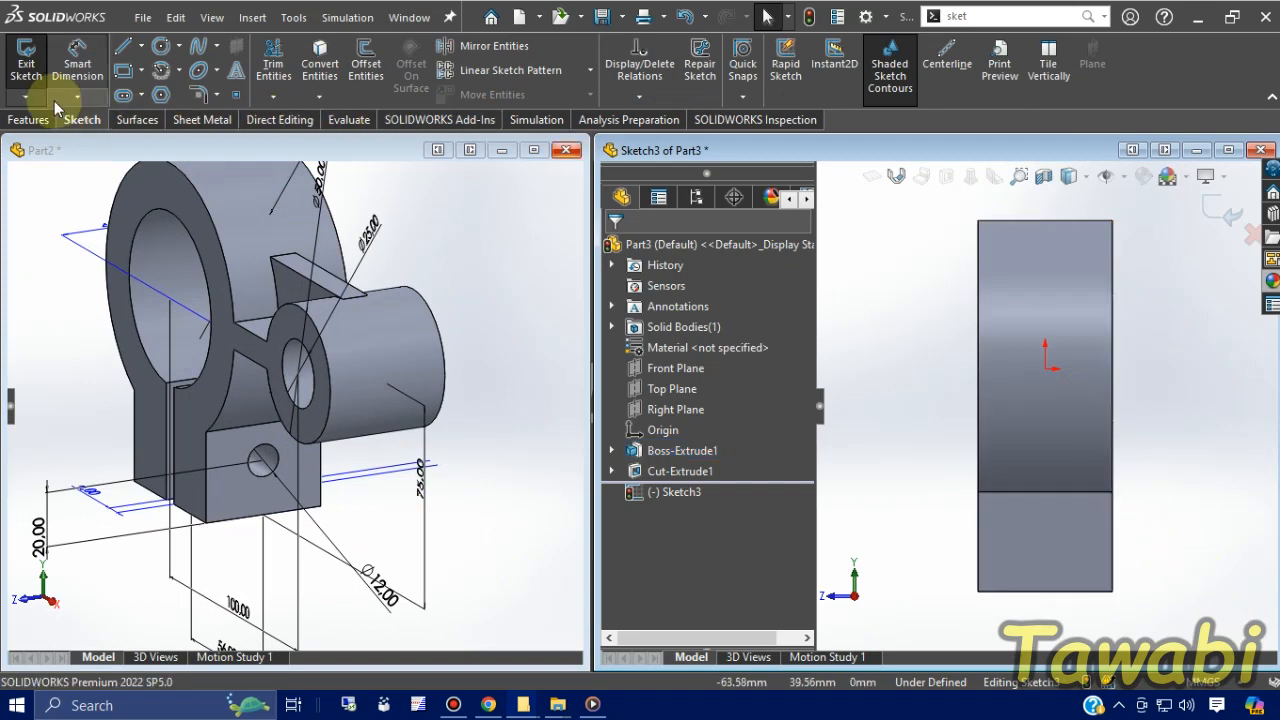
click(160, 46)
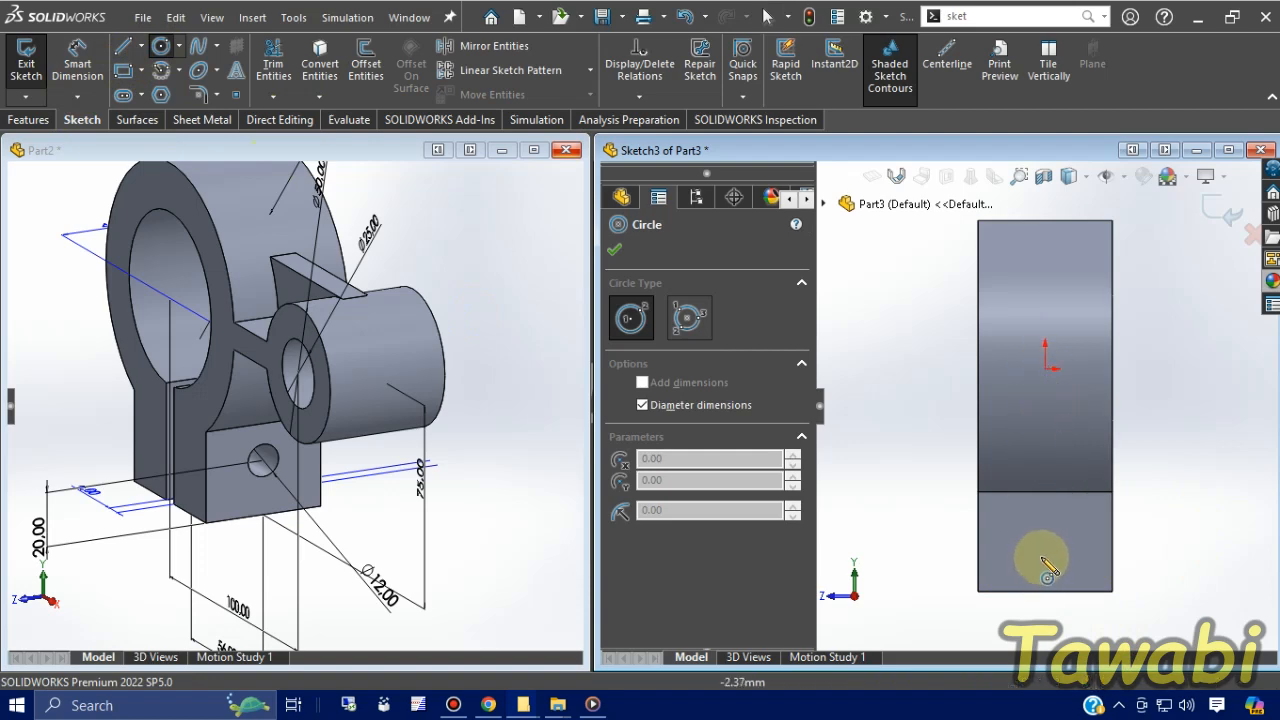
click(1046, 543)
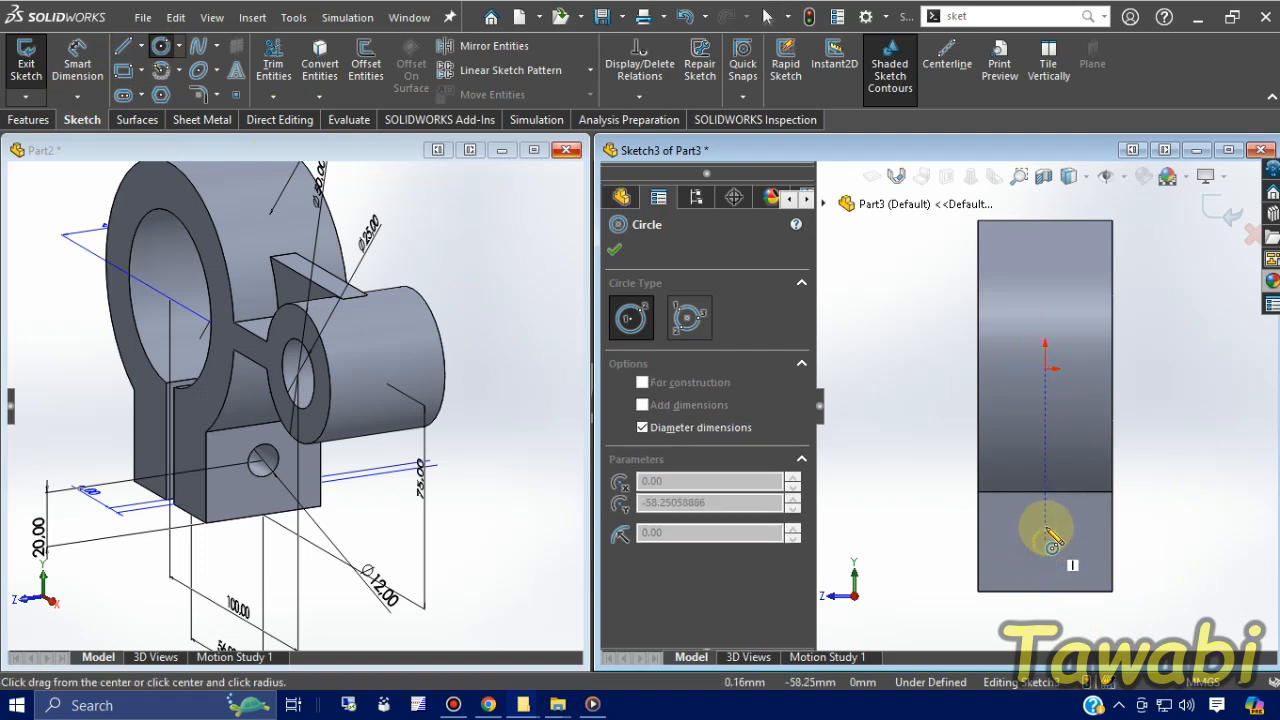
key(Return)
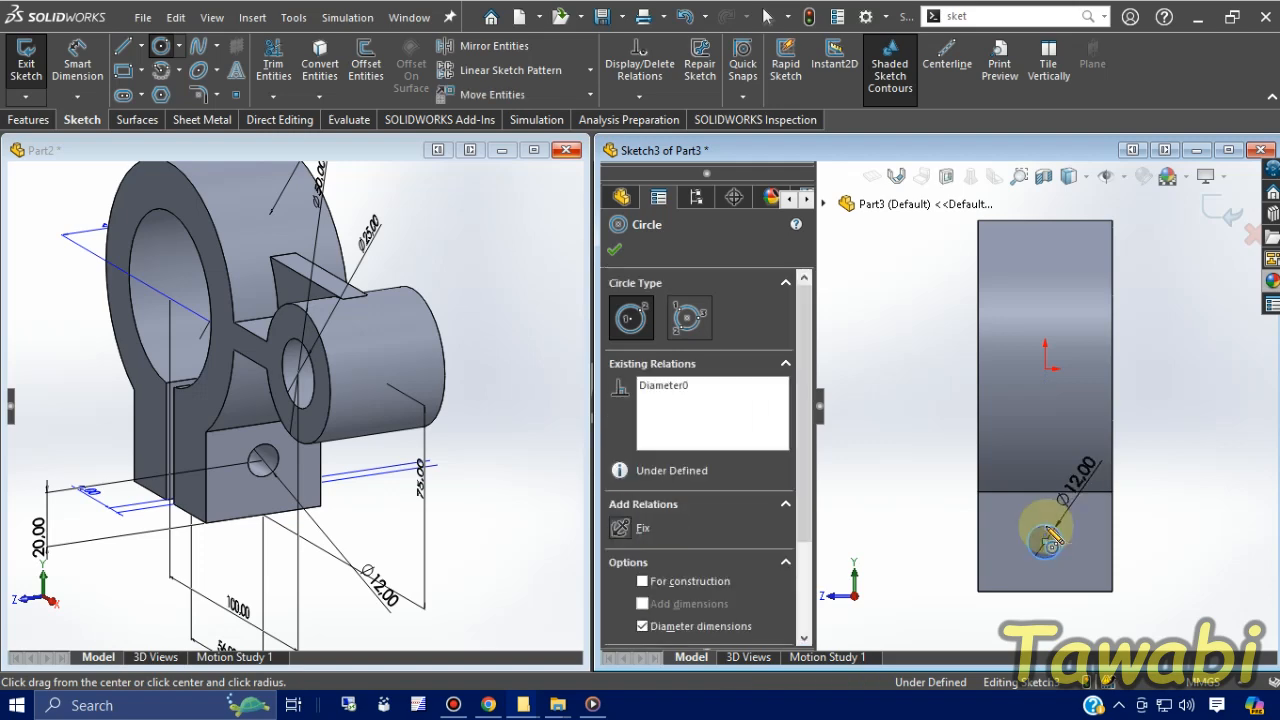
key(Escape)
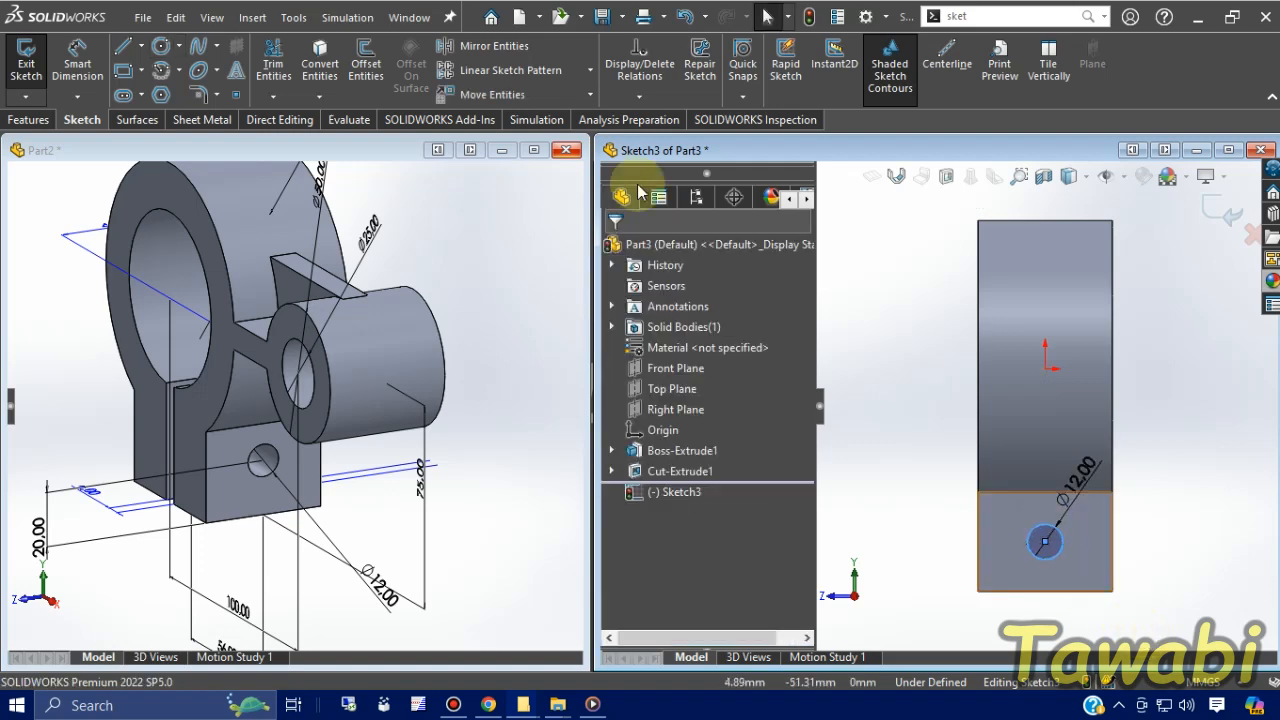
Dimension the circle's centre 20 mm above the block's bottom edge
click(78, 62)
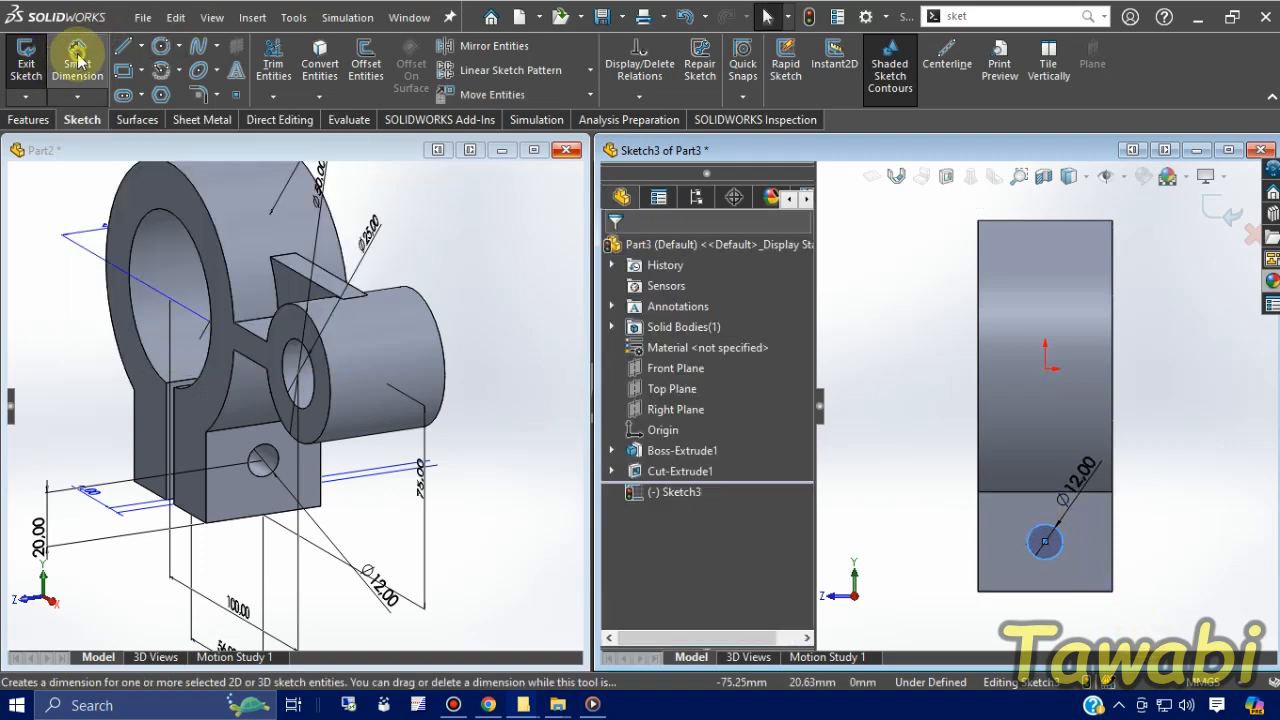
click(1025, 592)
click(1043, 563)
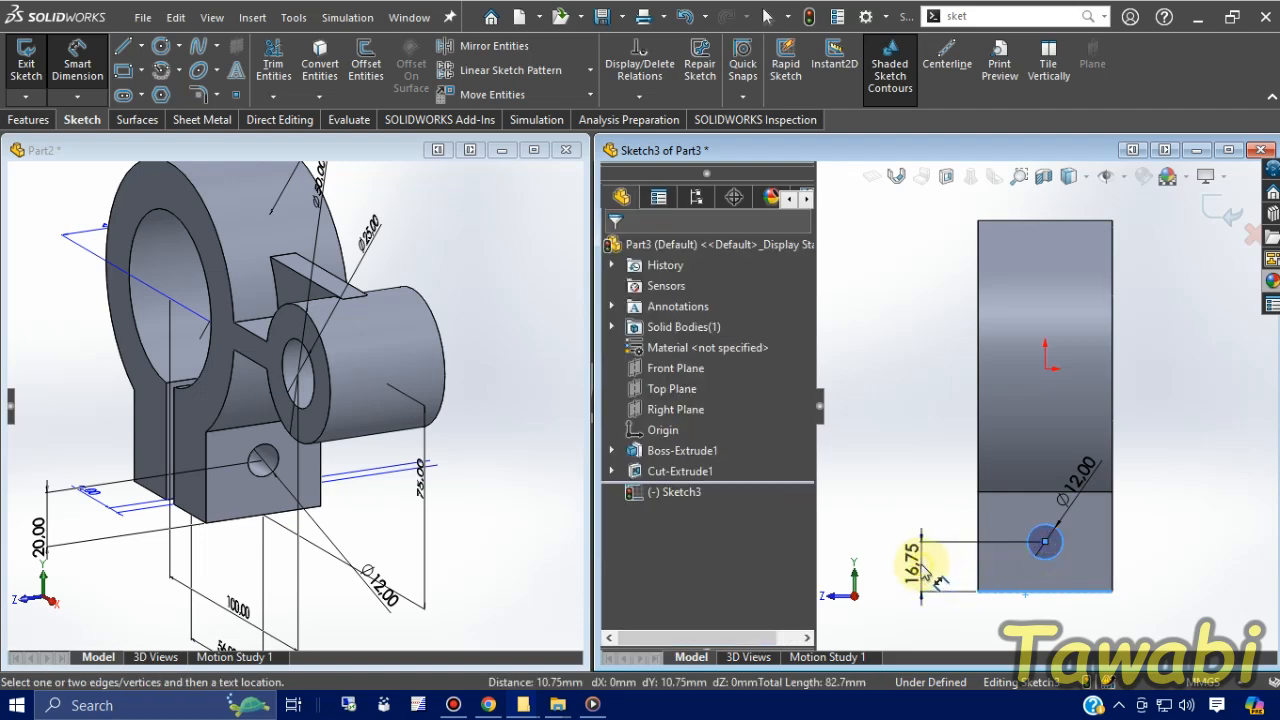
click(922, 568)
text(20)
key(Return)
key(Escape)
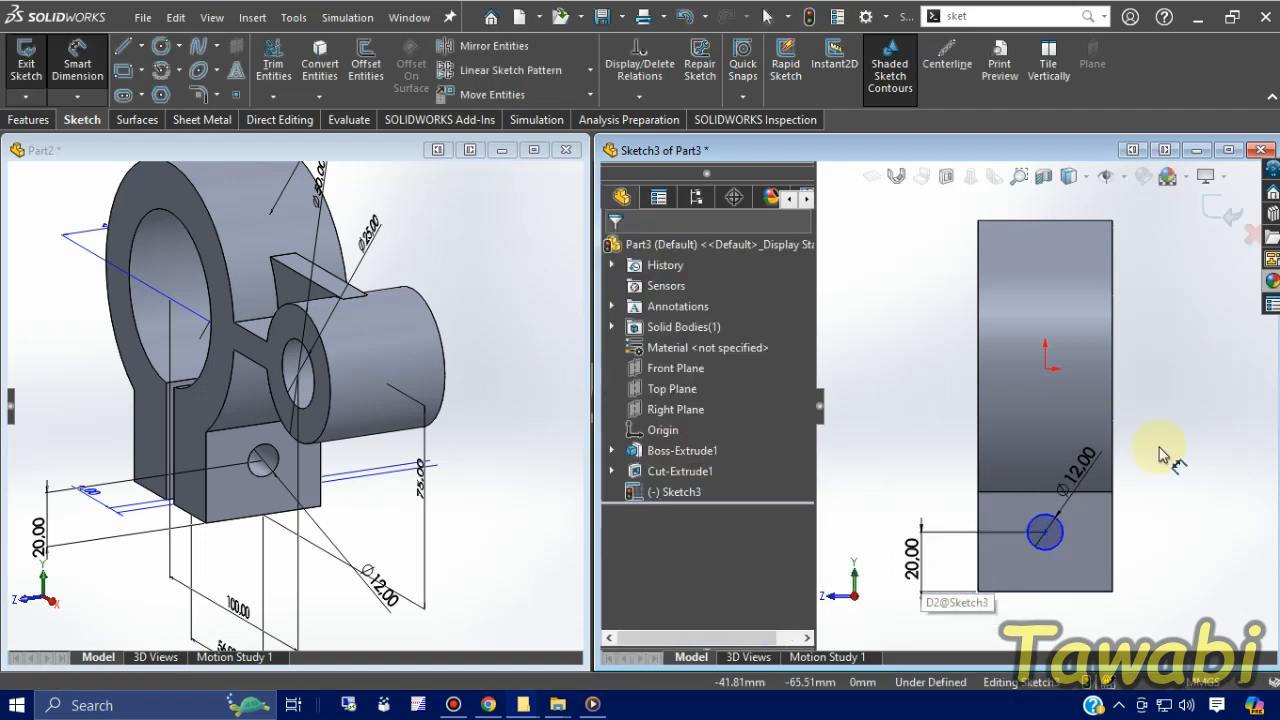
Add a vertical relation between the origin and the 12 mm circle's centre
click(1045, 370)
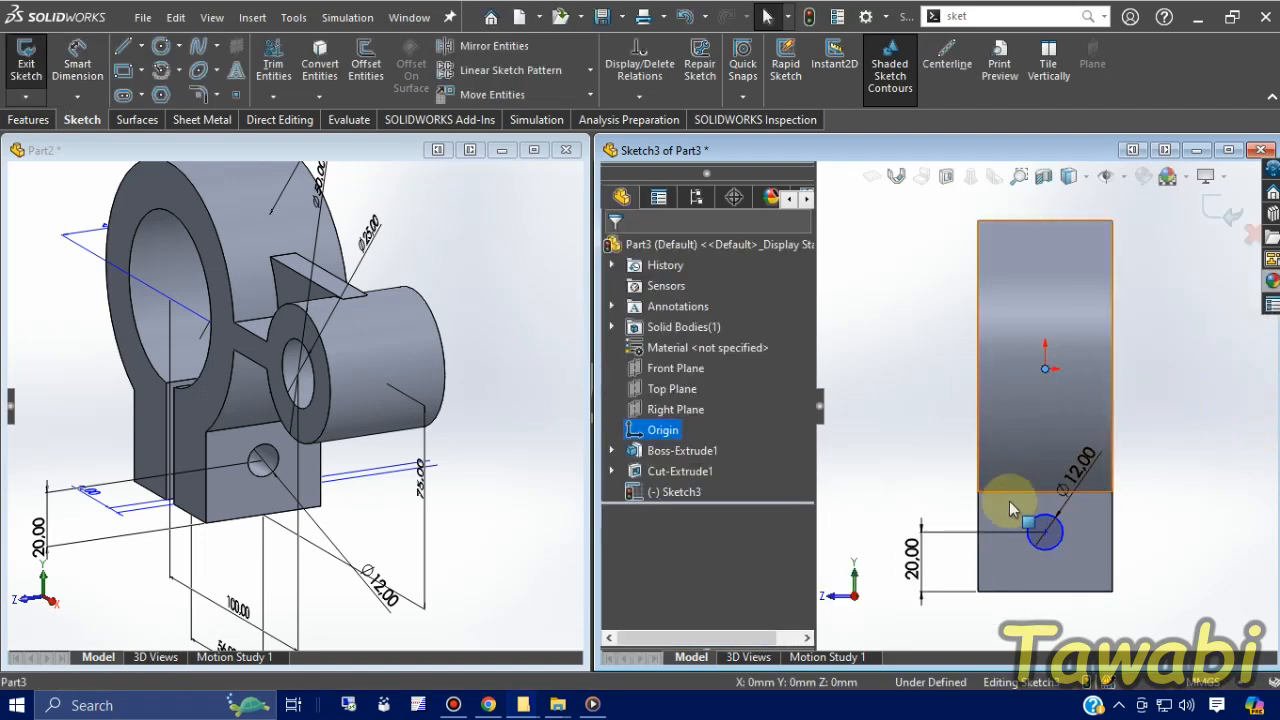
ctrl+click(1045, 537)
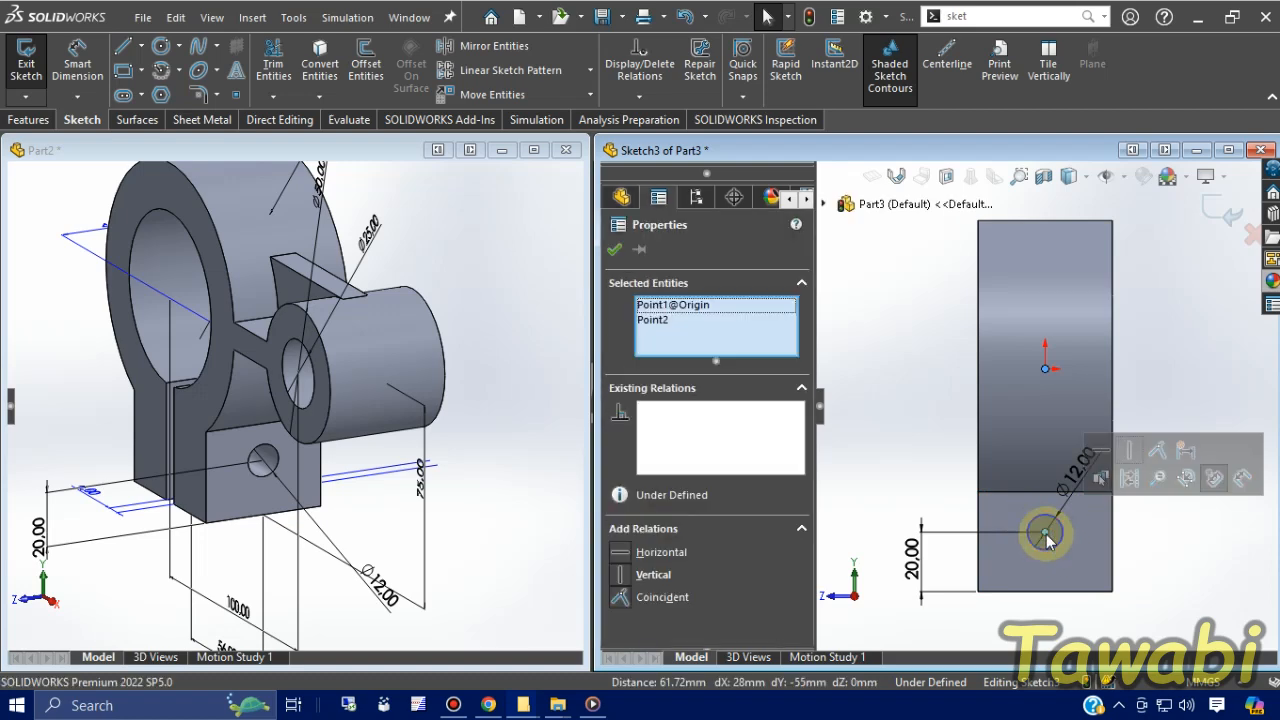
click(1120, 448)
click(1186, 591)
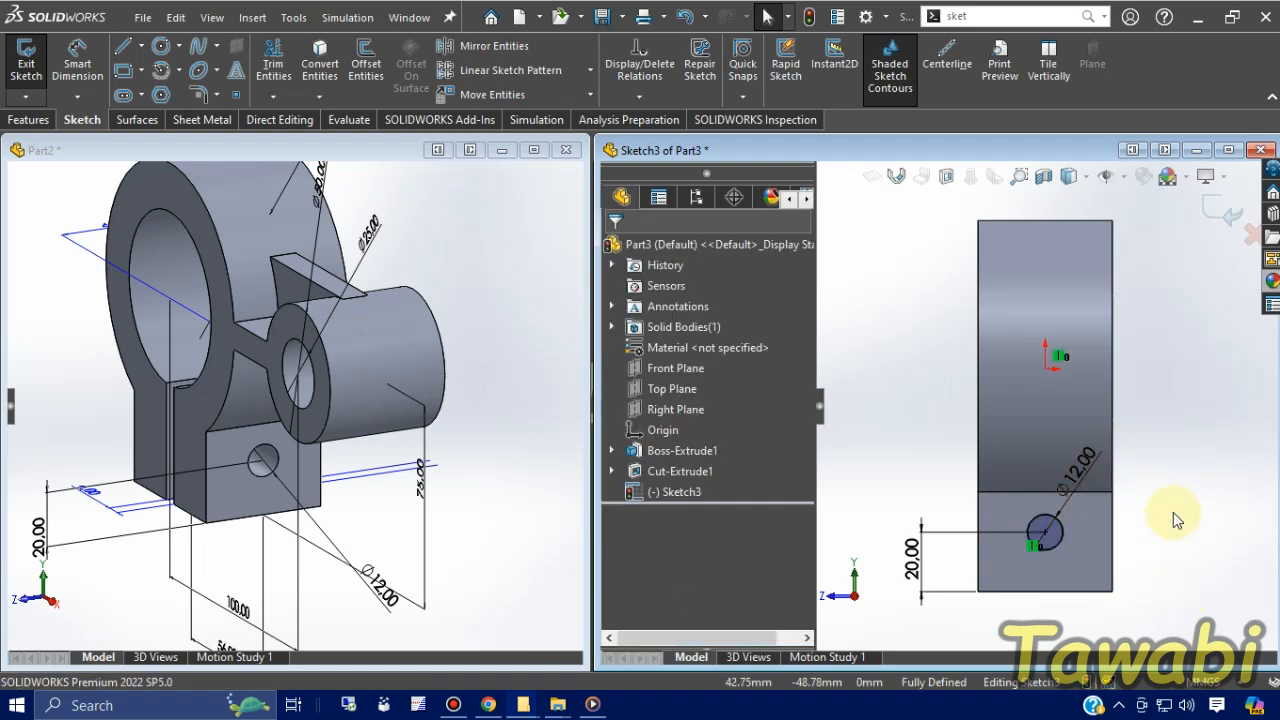
Cut the 12 mm circle through both lower blocks to form the bolt hole
middle_drag(1174, 518, 1191, 552)
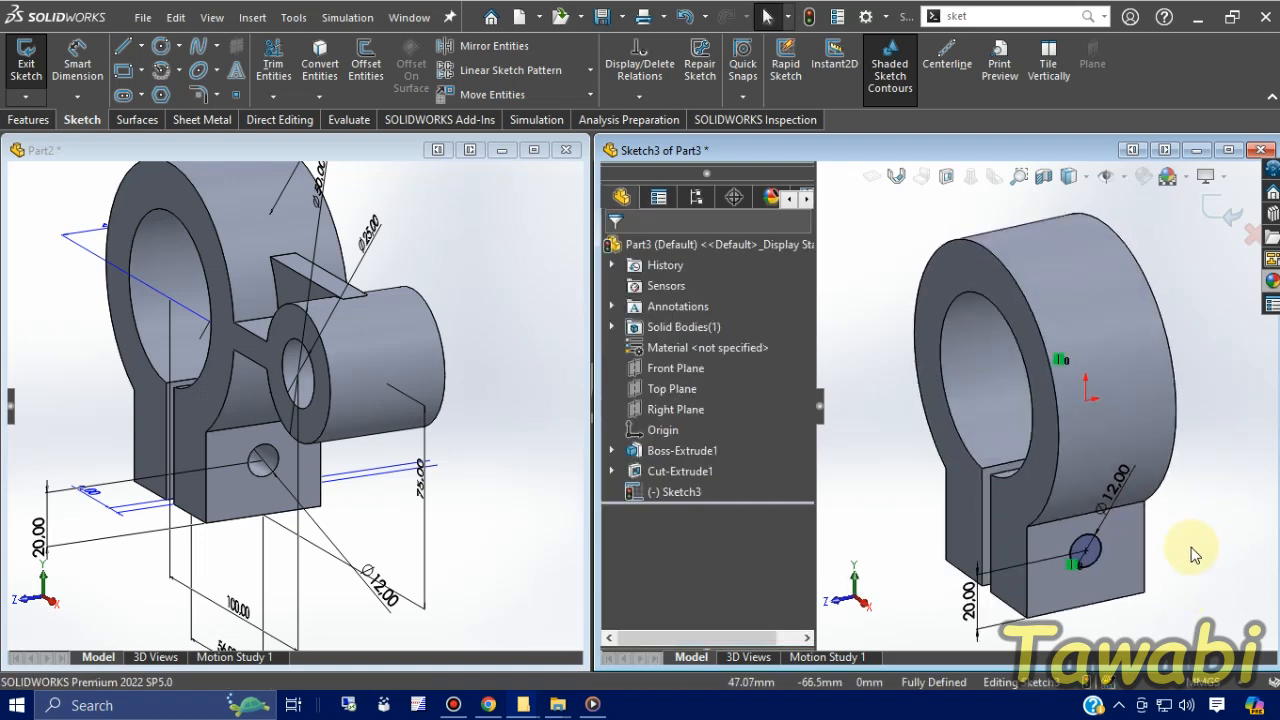
click(28, 119)
click(279, 55)
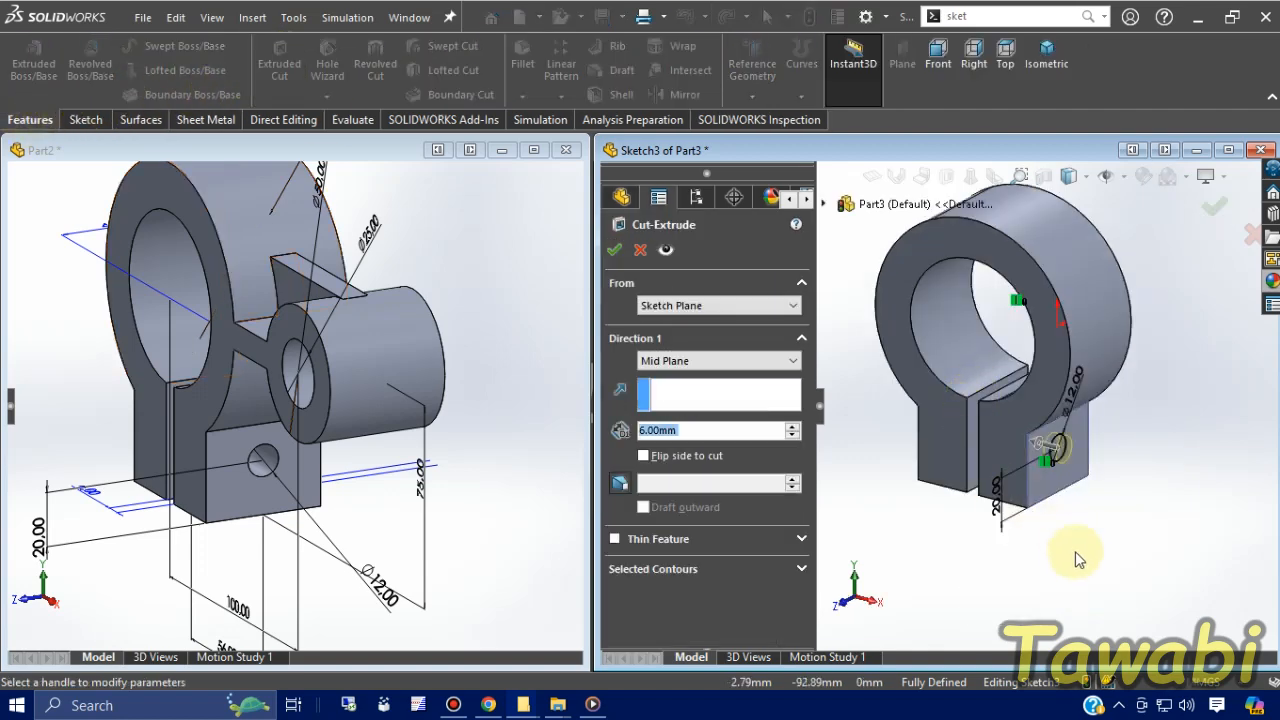
middle_drag(1071, 551, 1159, 549)
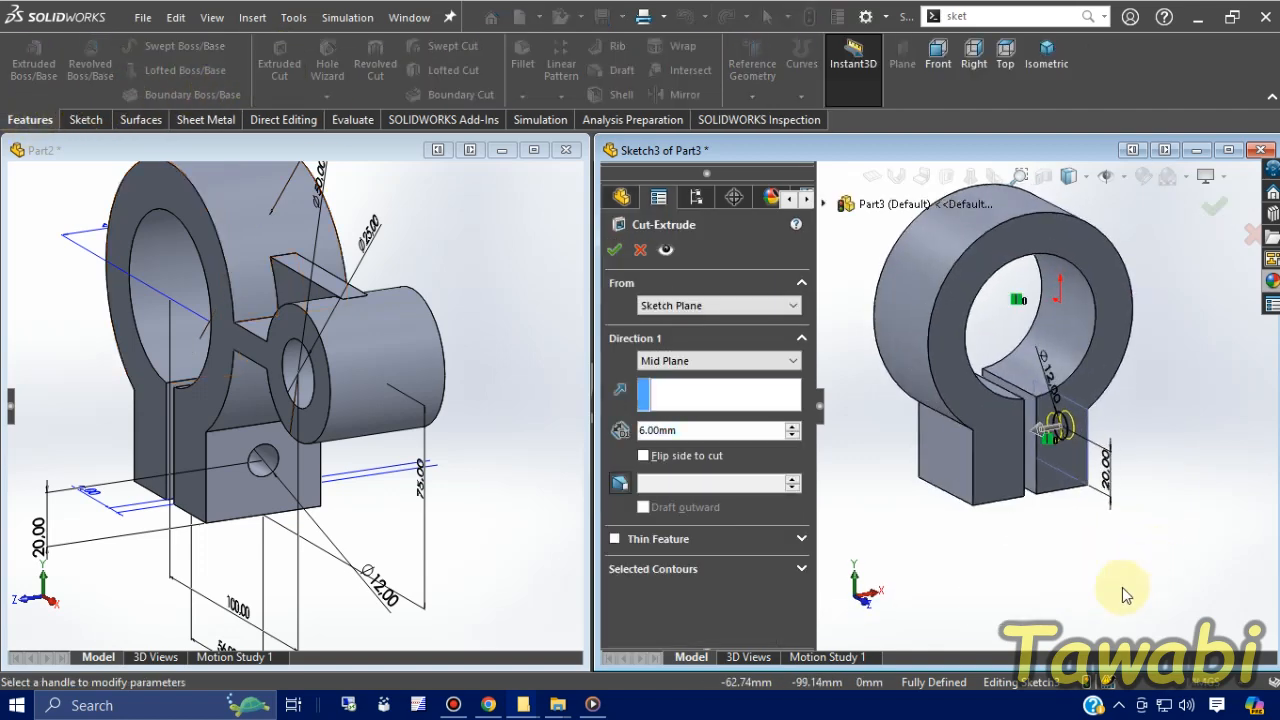
click(688, 370)
click(680, 420)
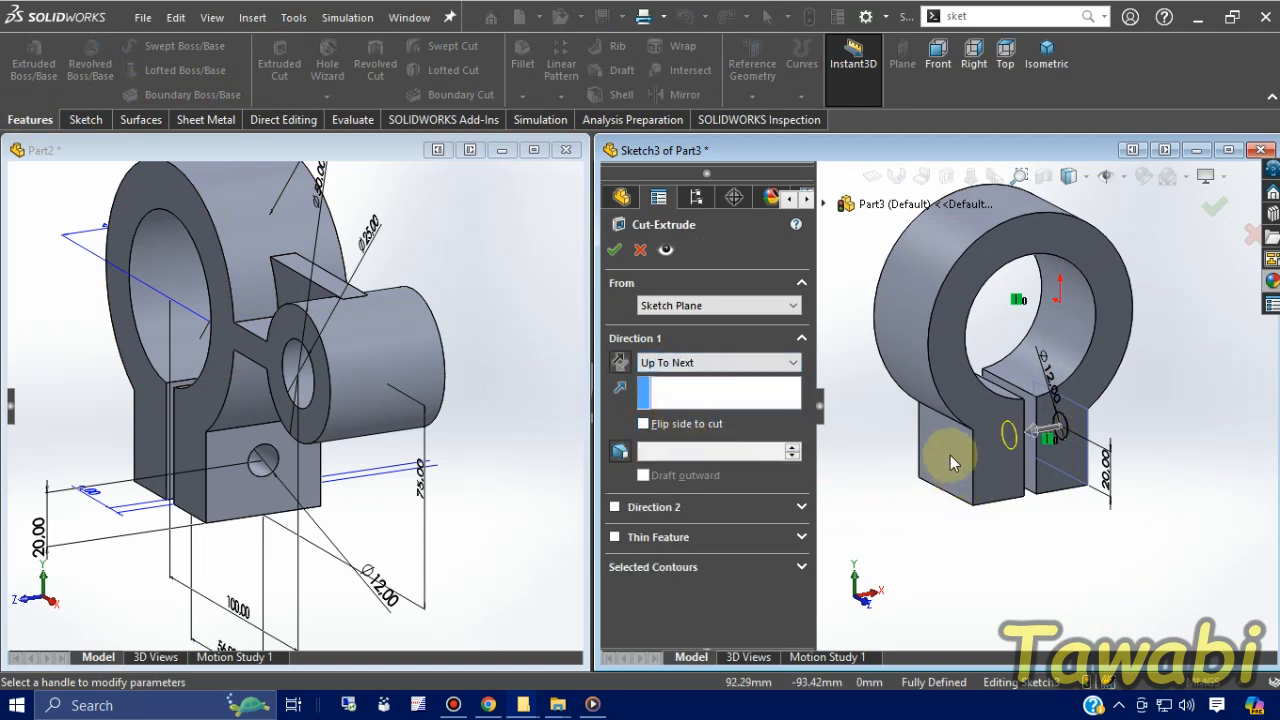
click(715, 363)
click(685, 392)
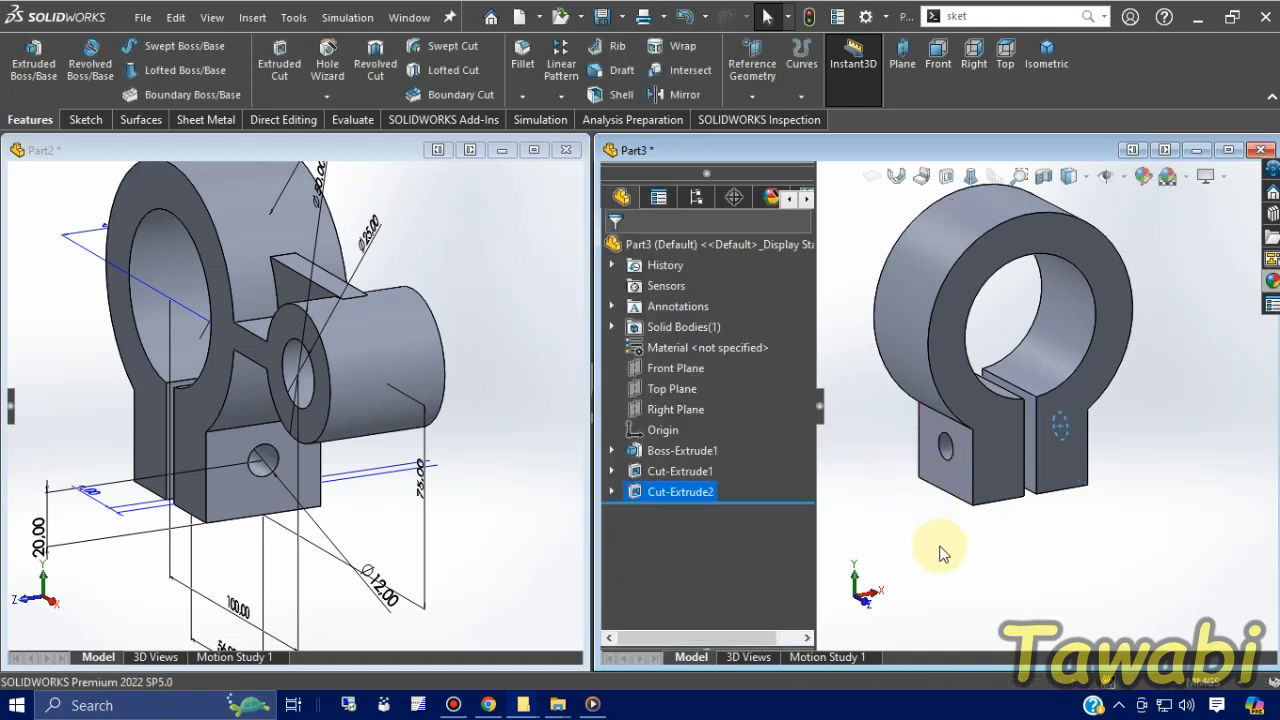
middle_drag(1092, 523, 1151, 434)
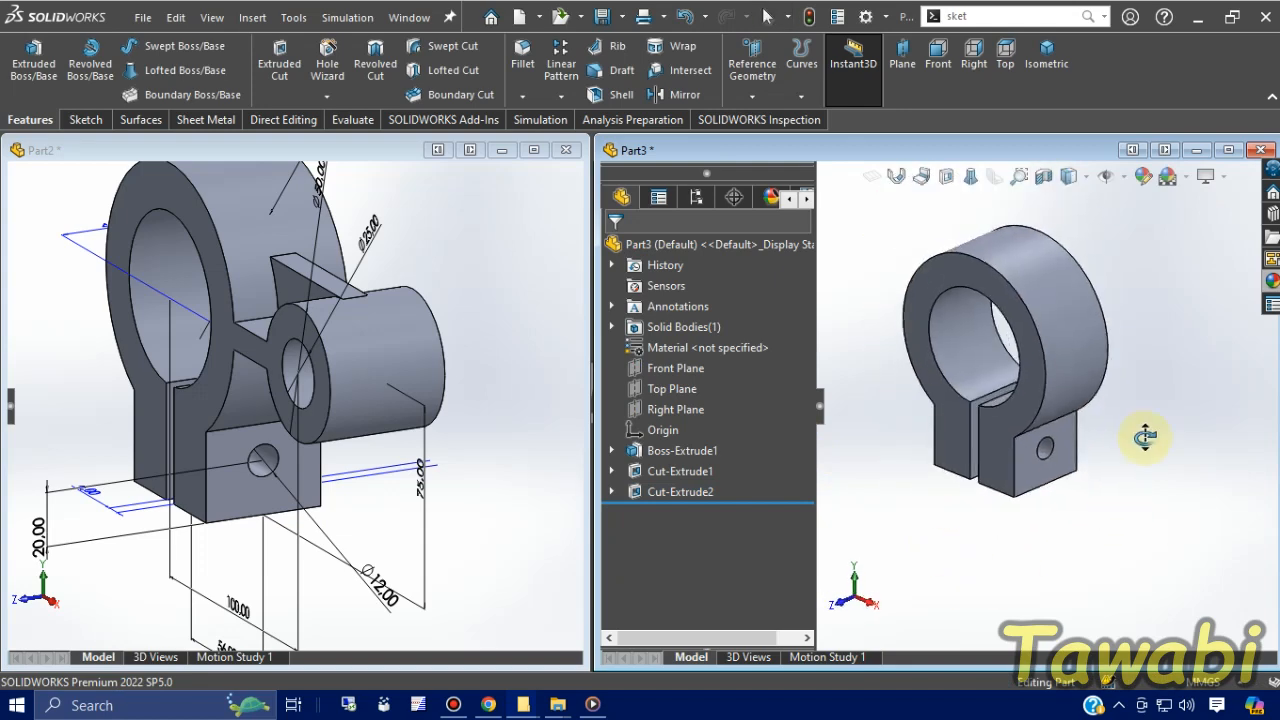
Examine the connecting arm and the cylindrical end boss with its dimensions on the reference part
scroll(254, 336, up, 3)
scroll(254, 336, down, 3)
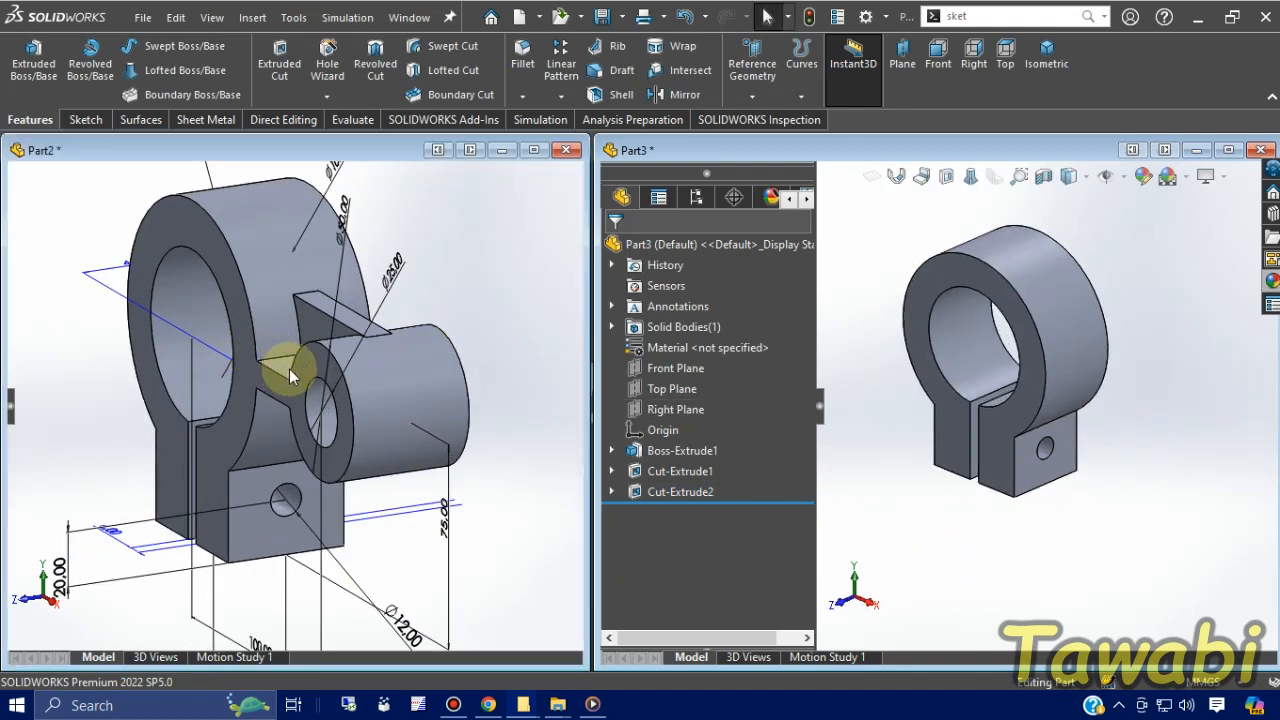
middle_drag(310, 376, 354, 347)
scroll(333, 428, up, 2)
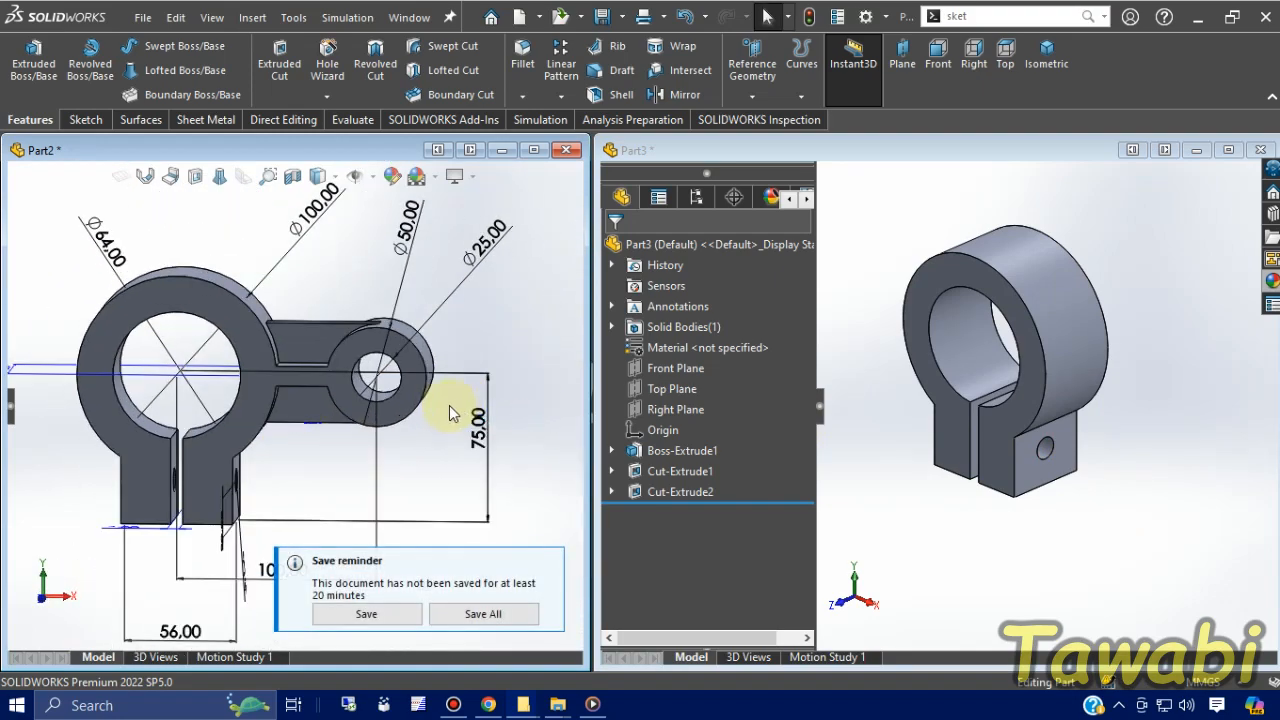
middle_drag(306, 394, 395, 398)
middle_drag(423, 443, 401, 461)
scroll(345, 400, down, 3)
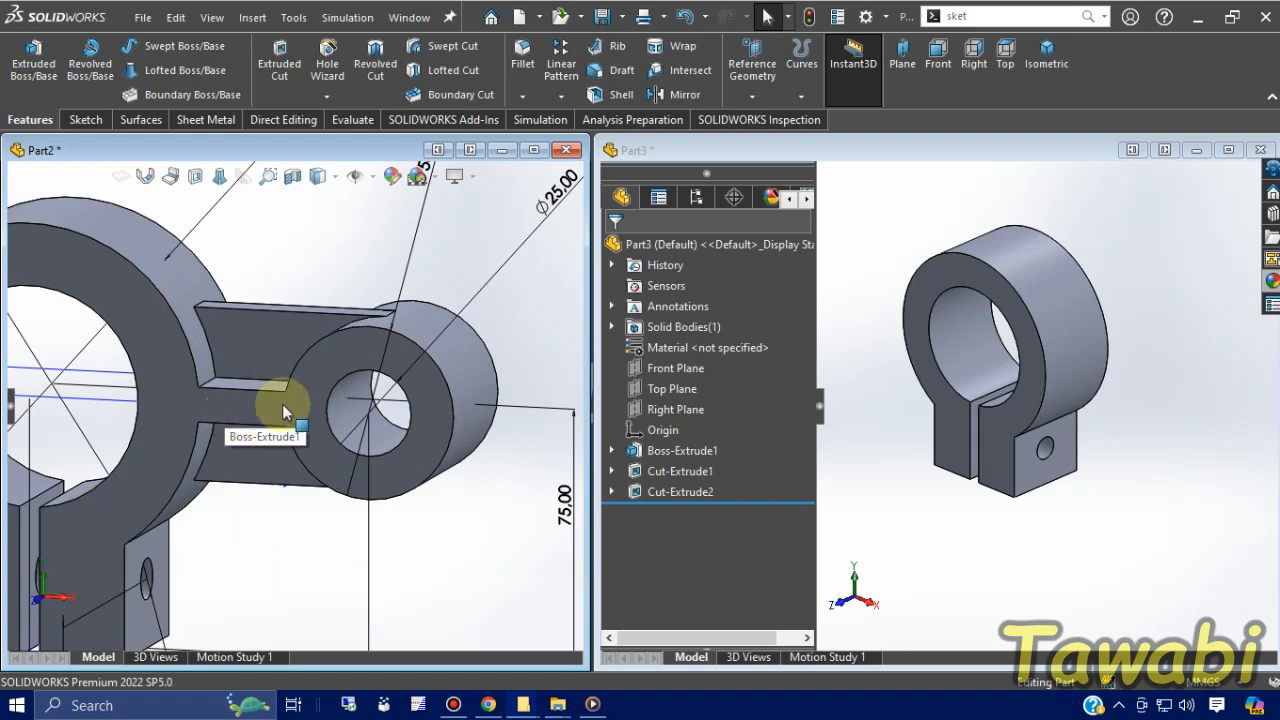
scroll(337, 393, up, 3)
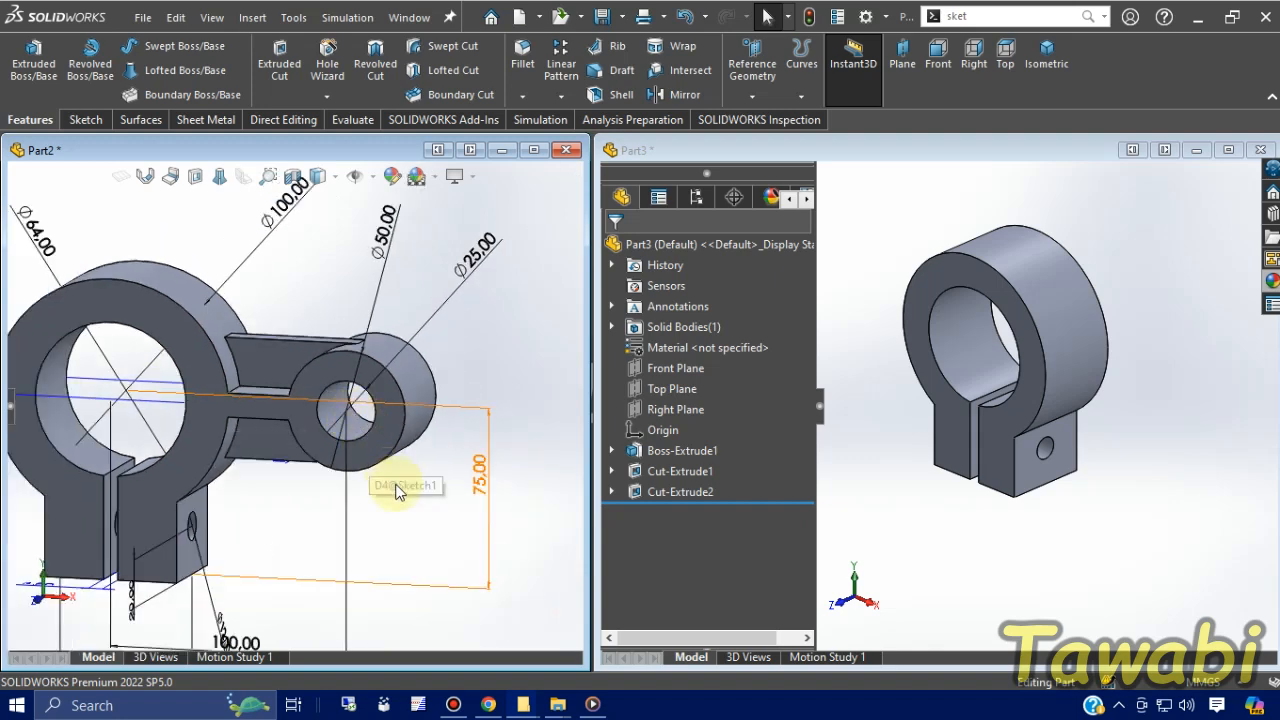
mouse_move(395, 515)
middle_down()
mouse_move(429, 491)
mouse_move(401, 503)
middle_up()
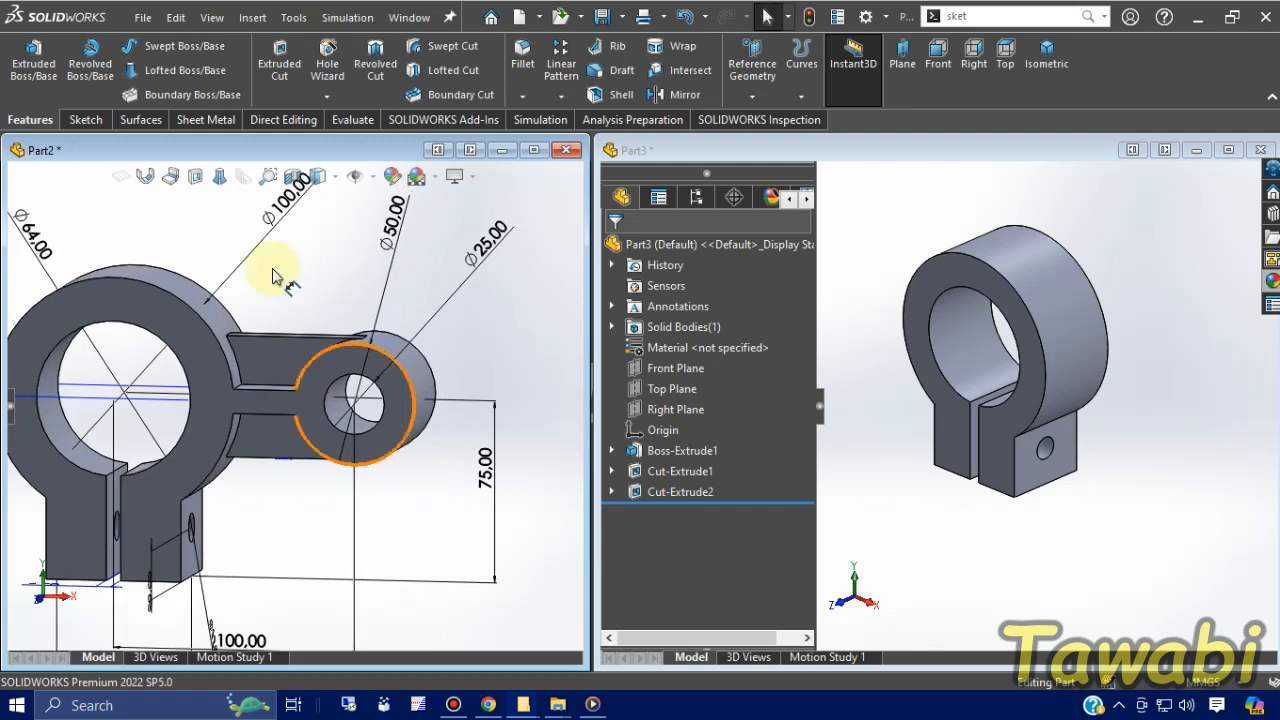
Measure the distance between the two long edges of the connecting arm's central rib on the reference part
click(338, 119)
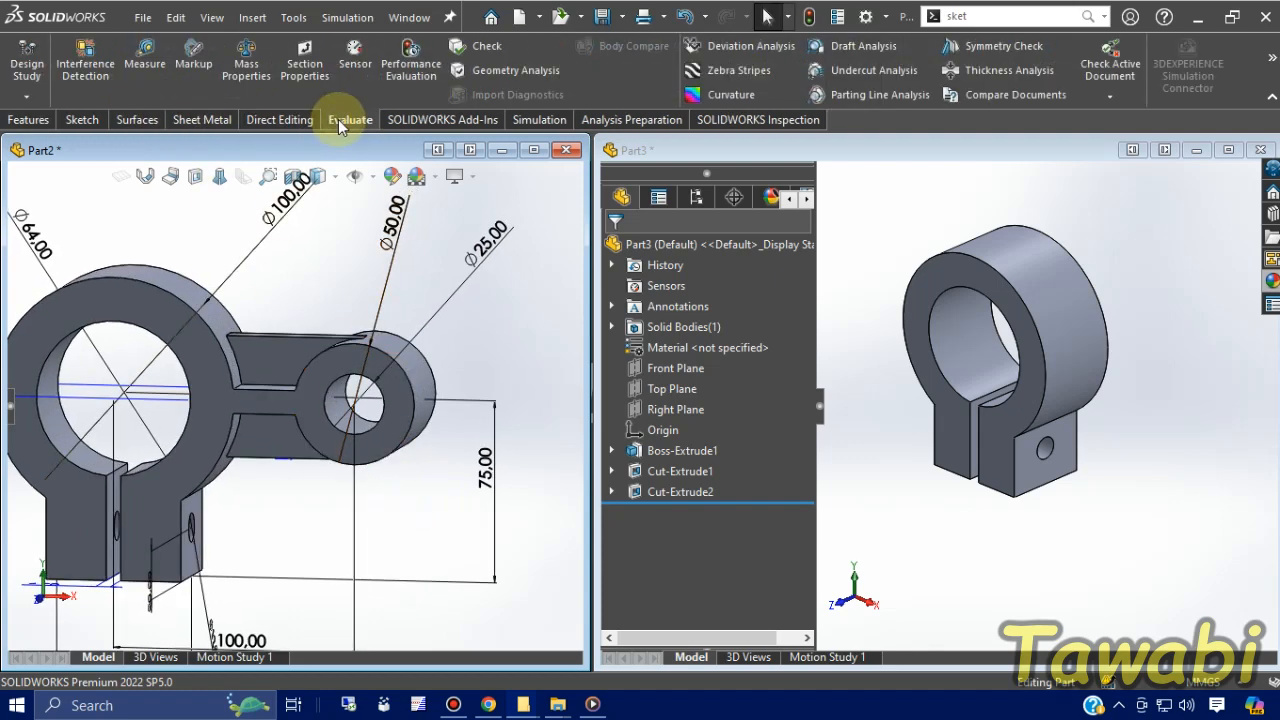
click(144, 60)
scroll(285, 450, down, 2)
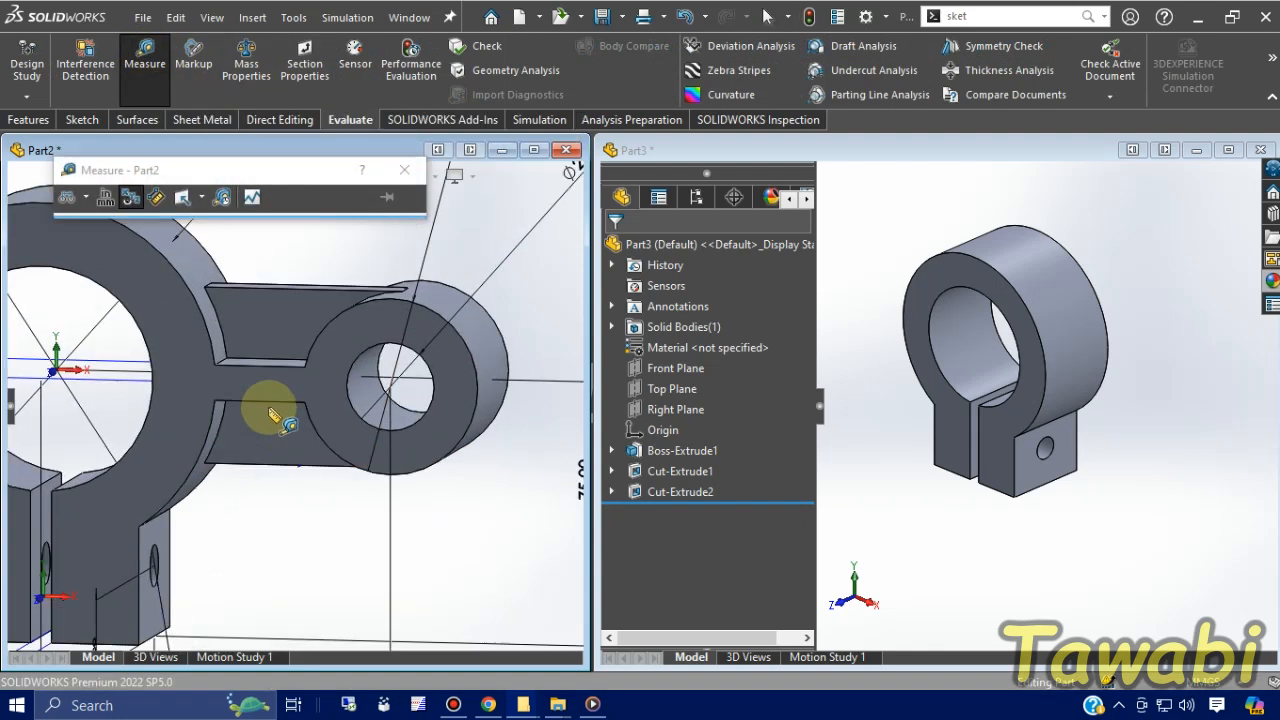
scroll(275, 405, down, 3)
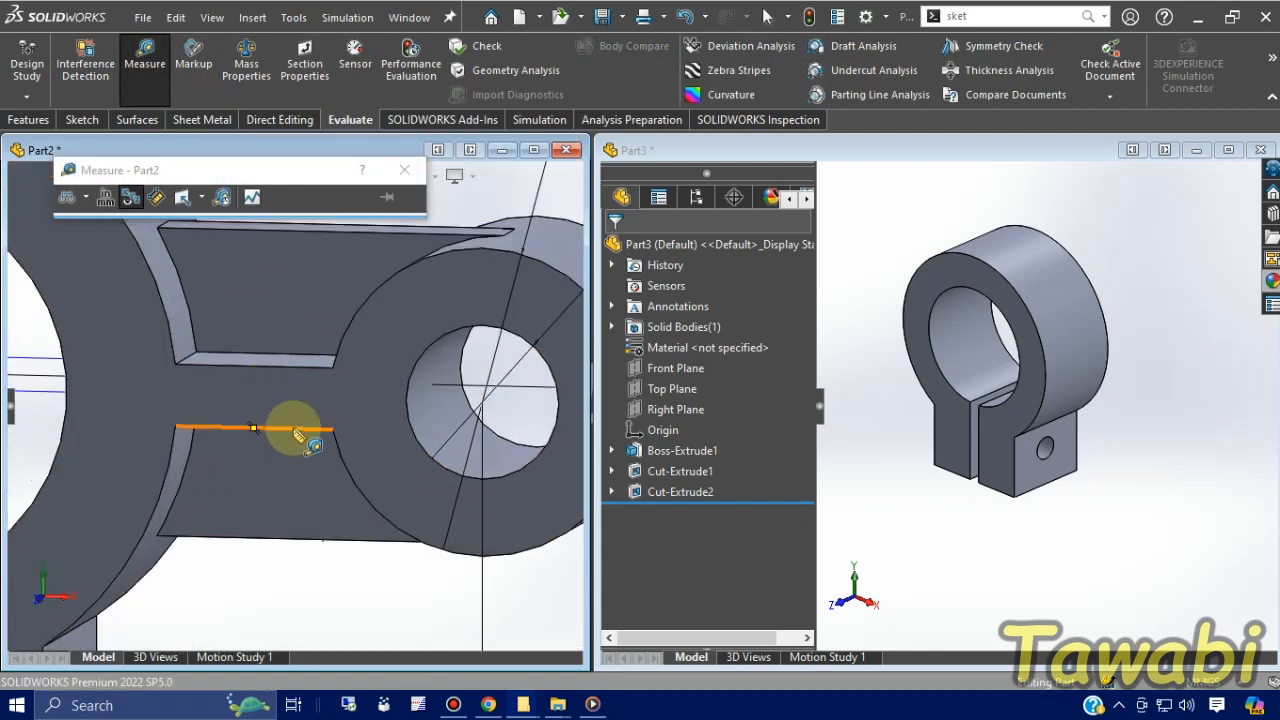
click(293, 428)
click(289, 367)
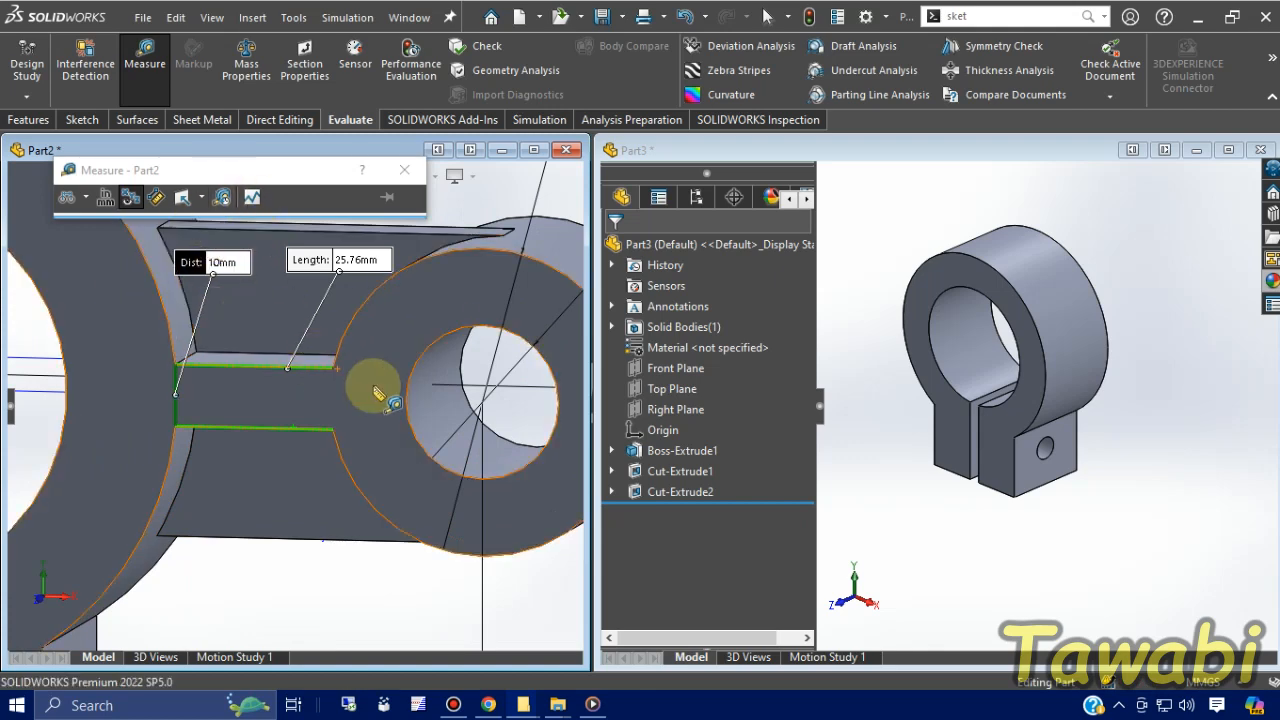
key(Escape)
Start a new sketch on the Front Plane of the new part
scroll(1066, 504, up, 3)
middle_drag(1064, 504, 1121, 463)
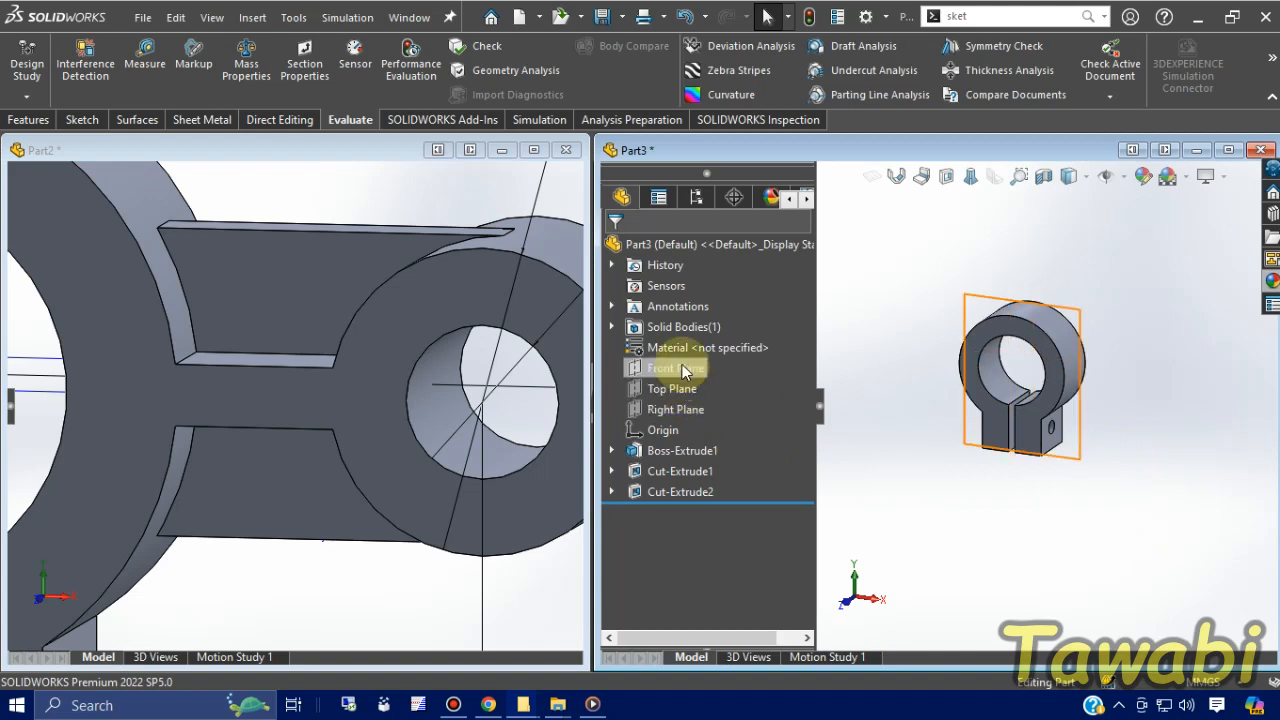
click(675, 409)
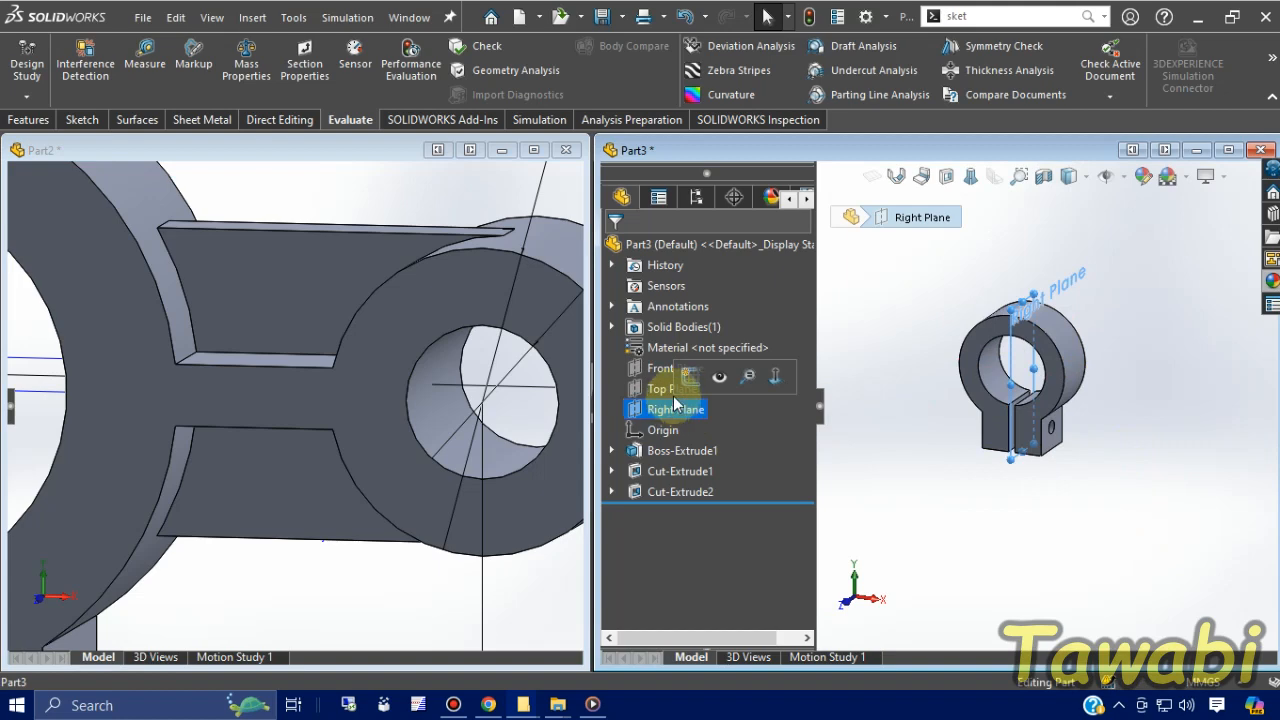
click(674, 389)
click(670, 369)
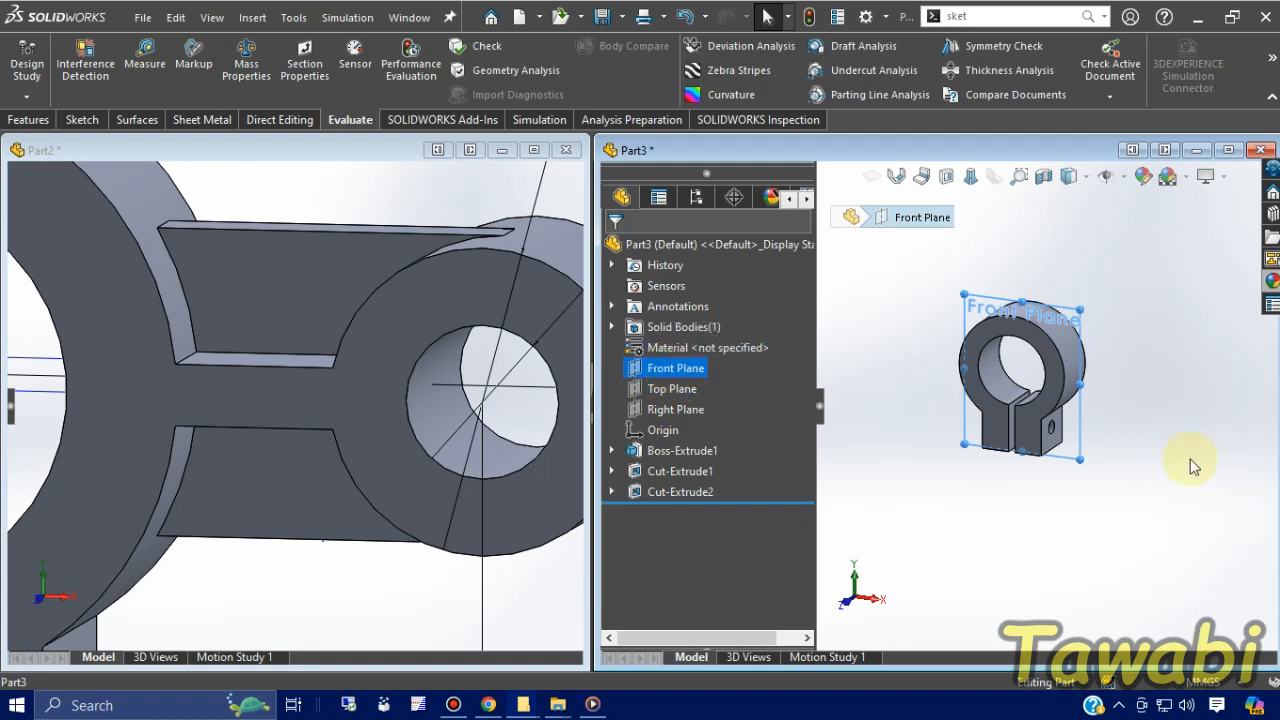
middle_drag(1171, 457, 1142, 467)
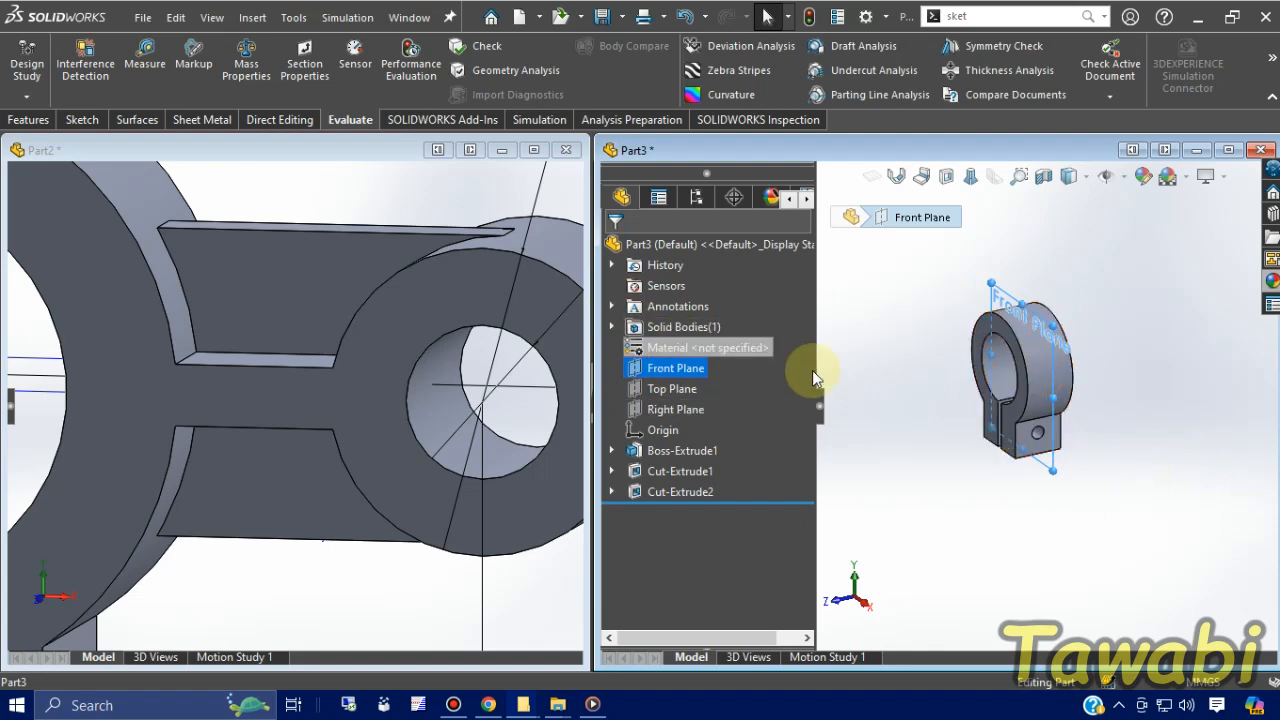
click(688, 370)
click(680, 347)
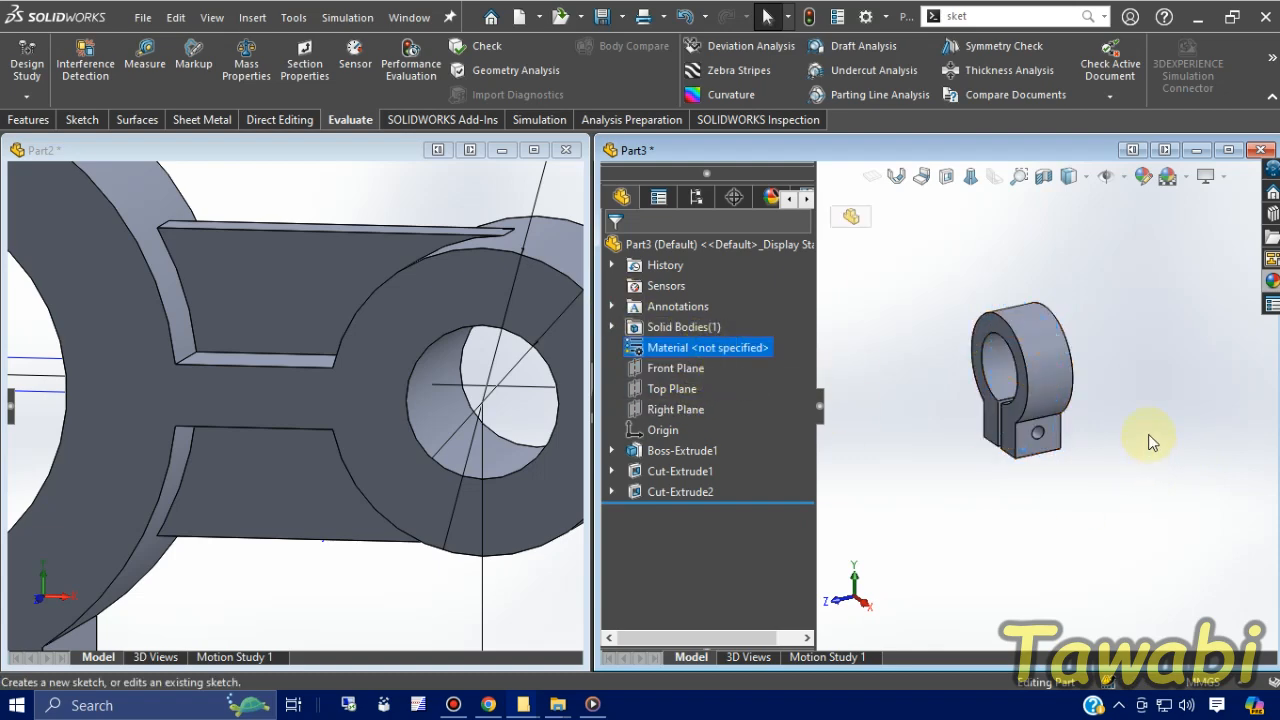
click(672, 369)
click(681, 347)
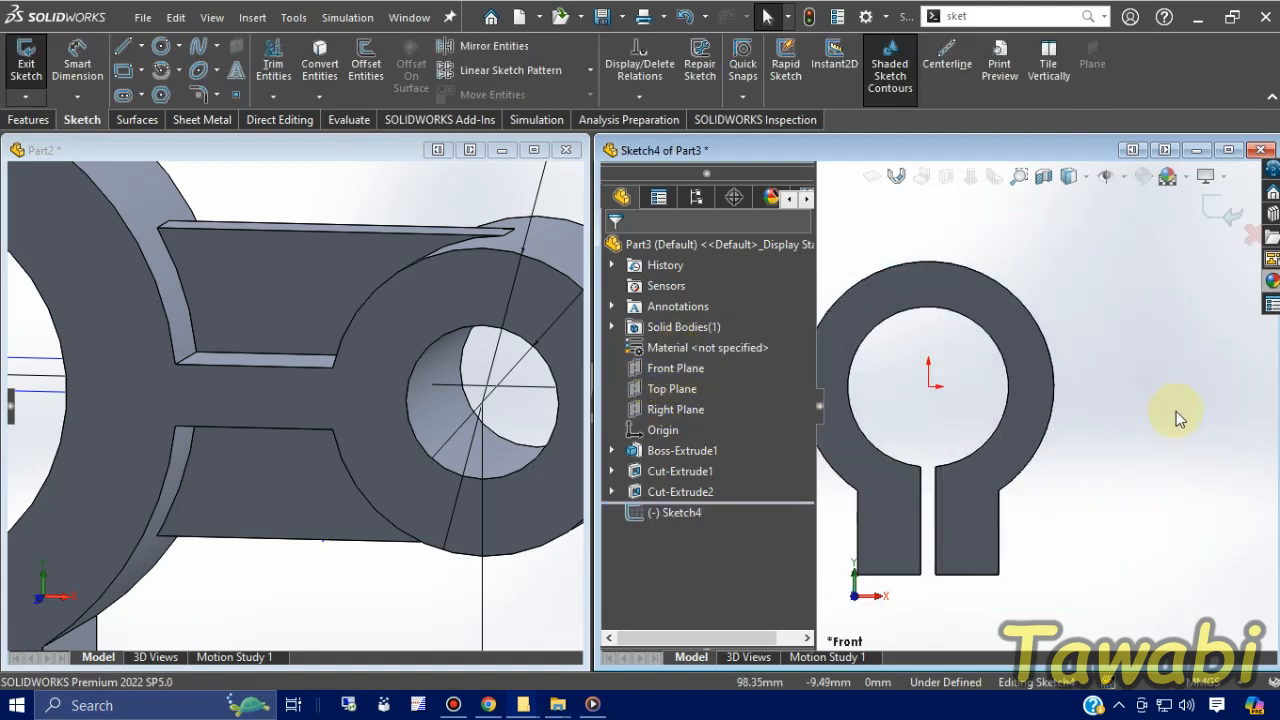
Examine the end boss's diameters and its centre distance from the ring on the reference part
scroll(334, 385, up, 3)
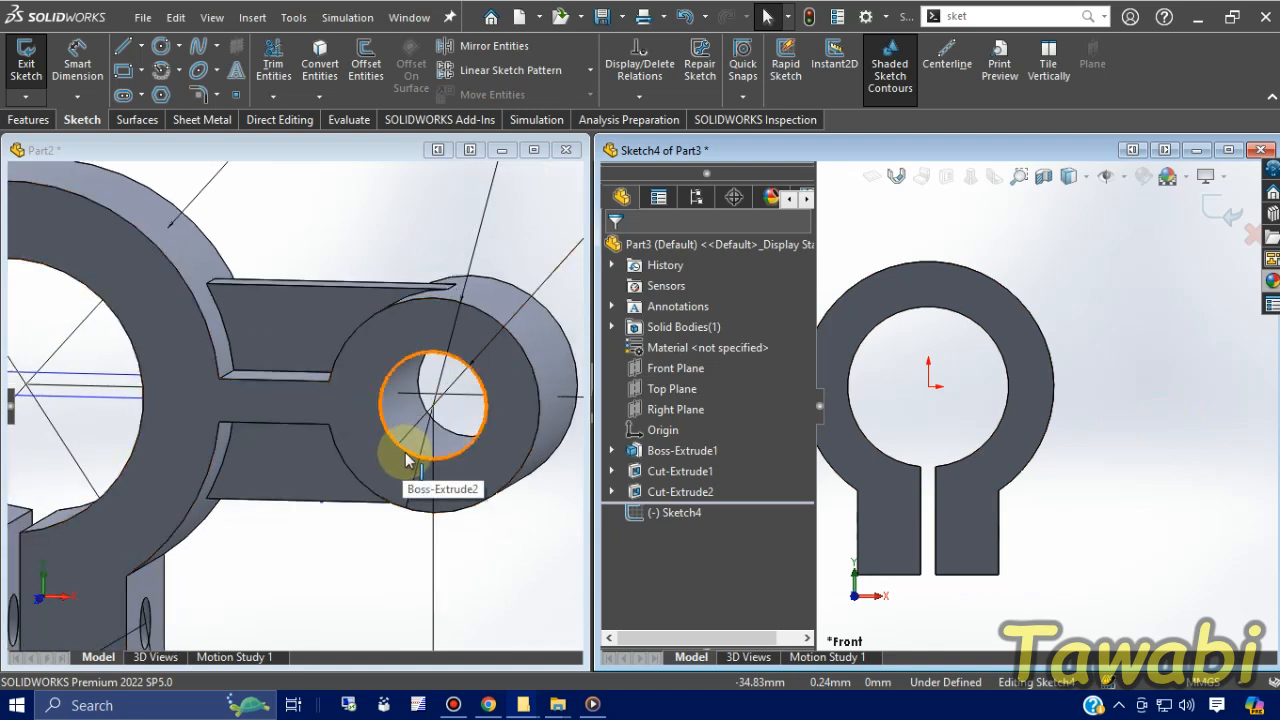
scroll(366, 451, up, 4)
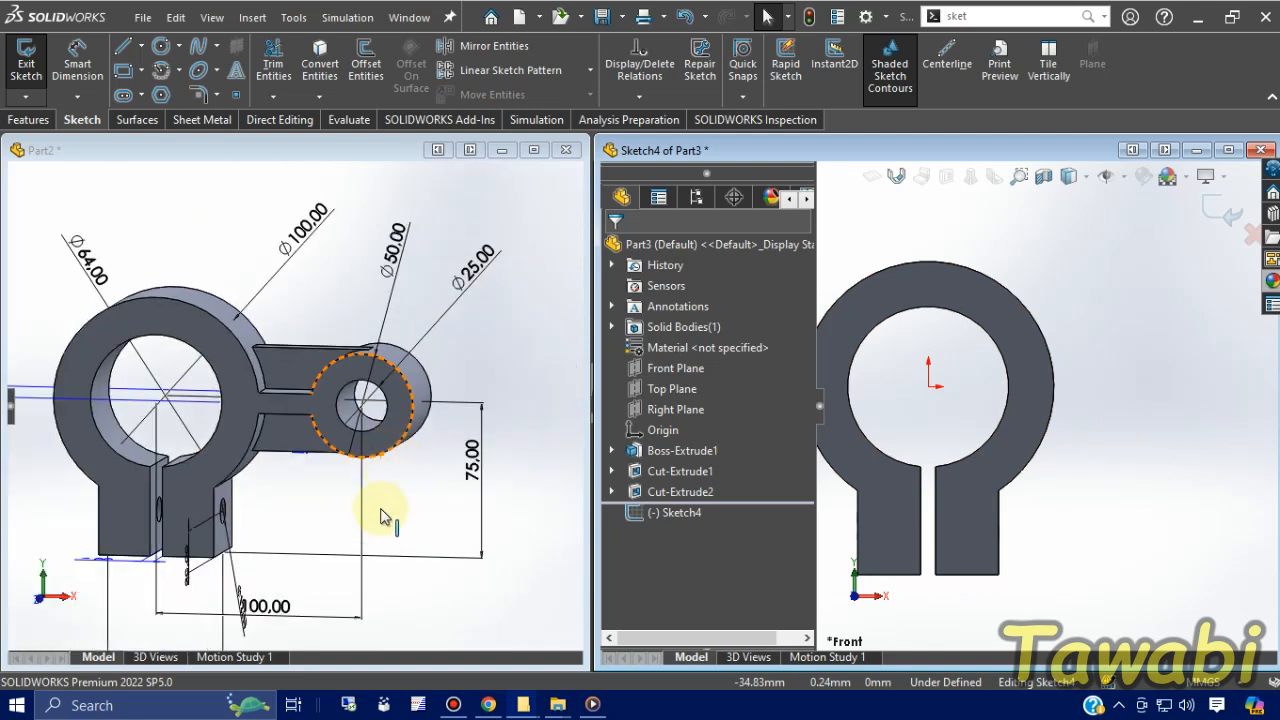
scroll(296, 603, down, 2)
scroll(306, 598, up, 2)
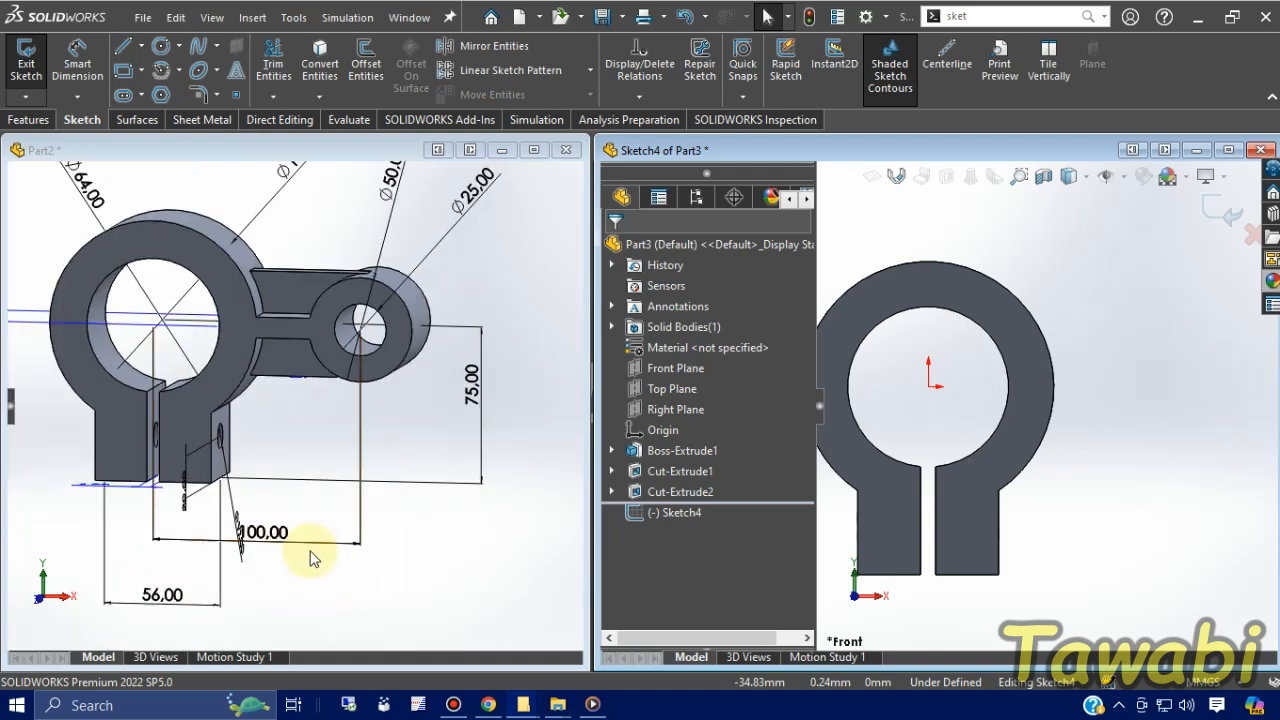
click(141, 70)
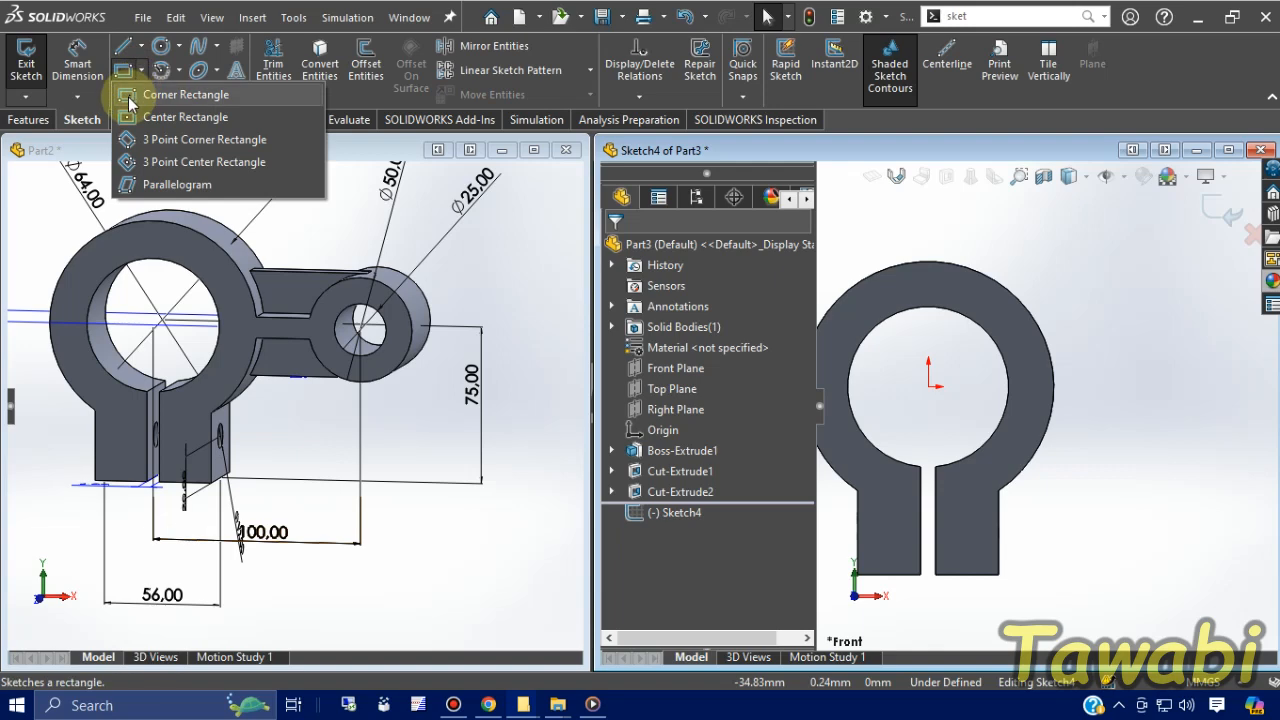
click(130, 104)
scroll(1143, 400, down, 3)
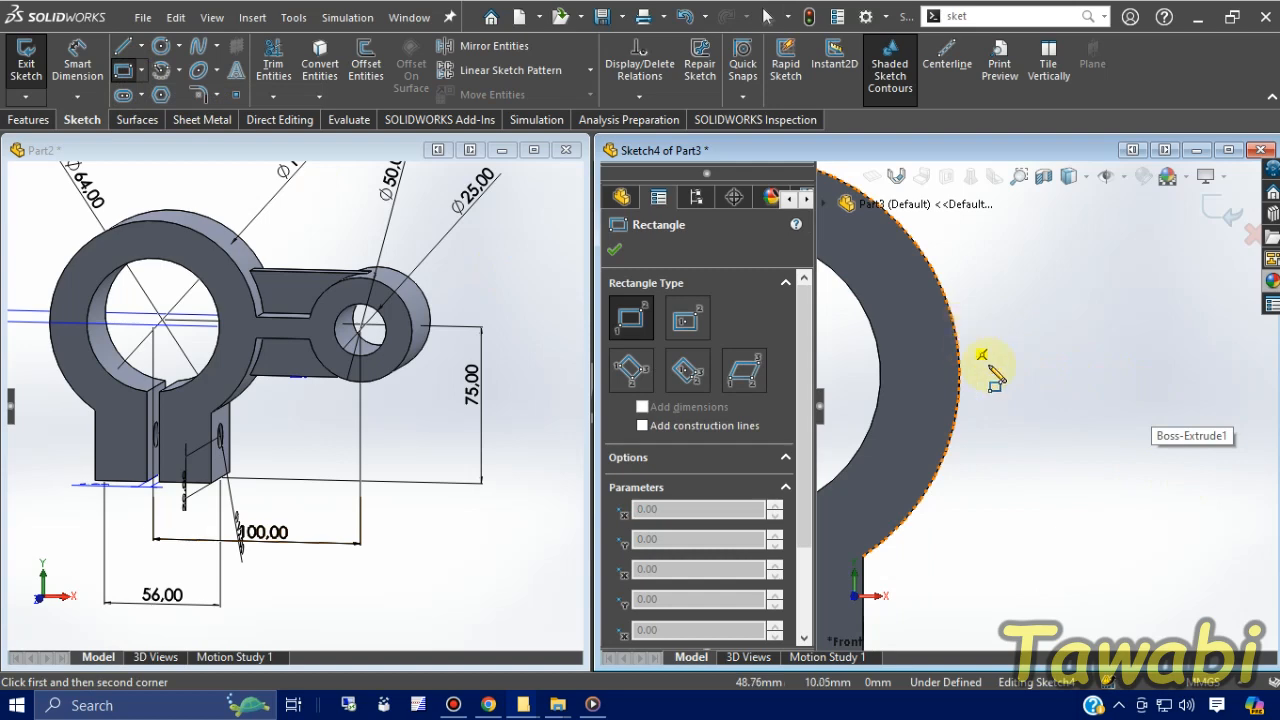
scroll(1040, 420, up, 3)
key(Escape)
Sketch a 100 mm horizontal centerline from the origin outward past the clamp ring, away from the bore
click(948, 63)
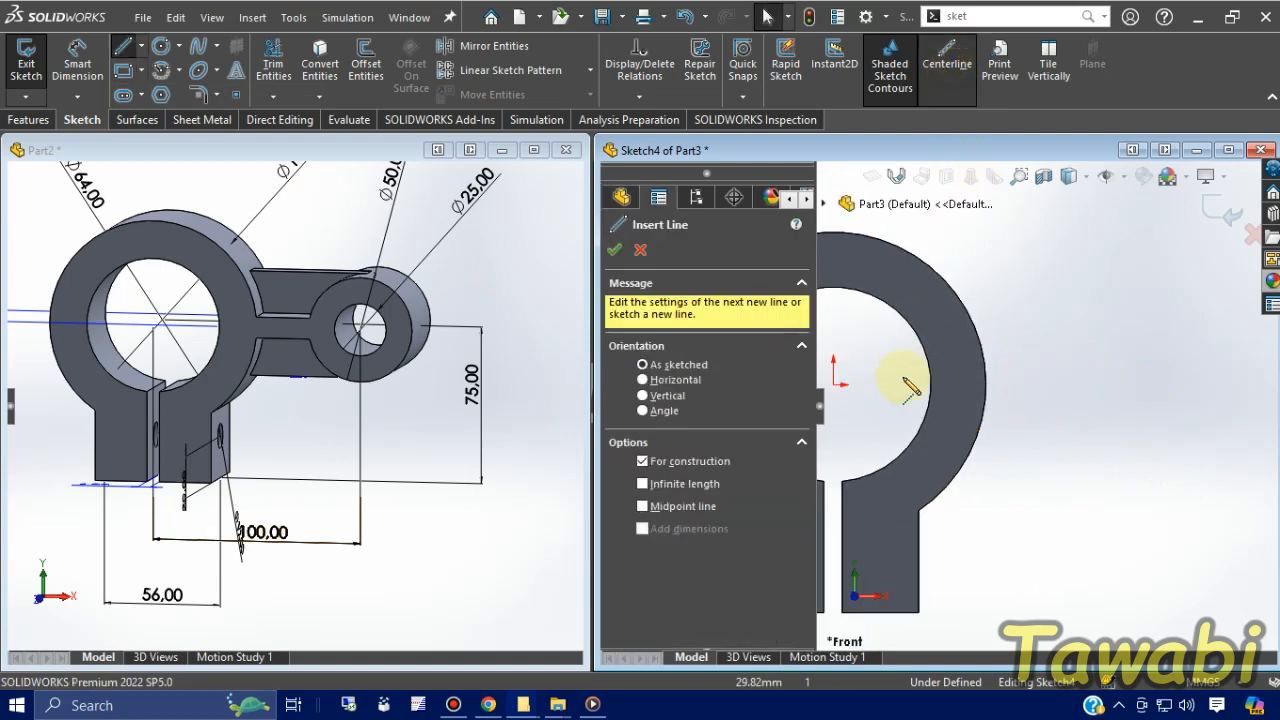
click(834, 385)
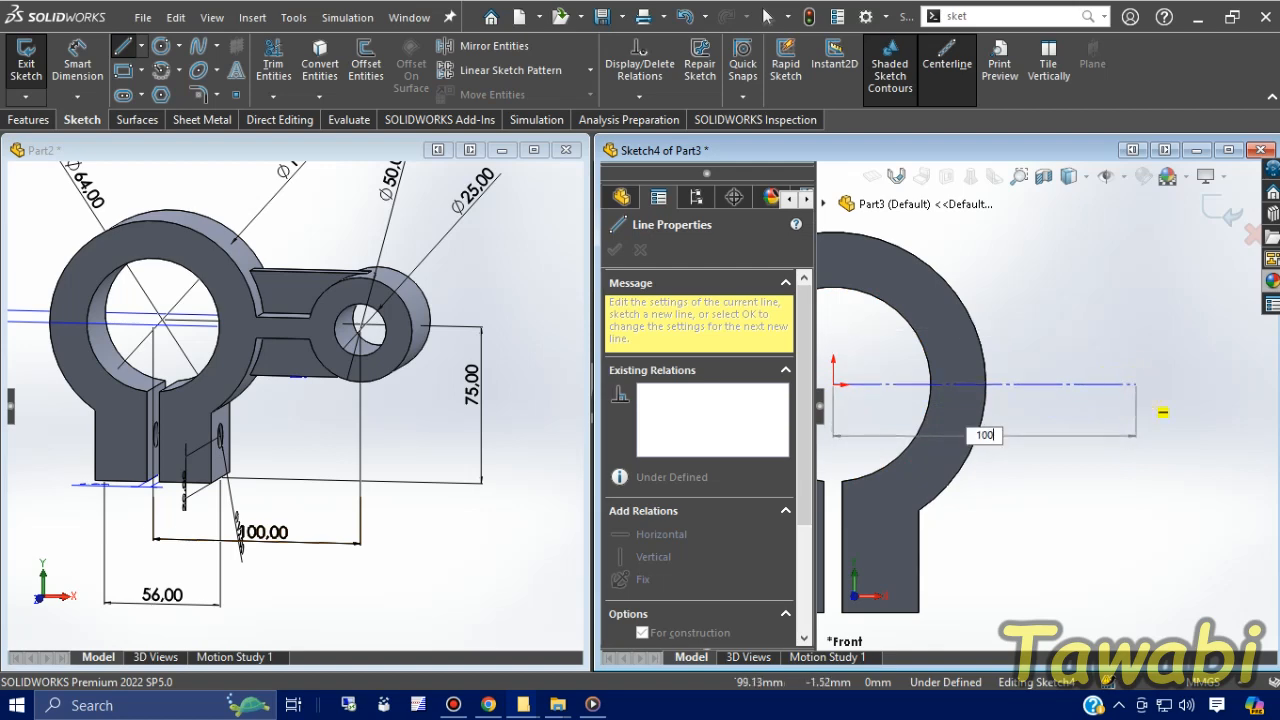
text(100)
key(Return)
key(Escape)
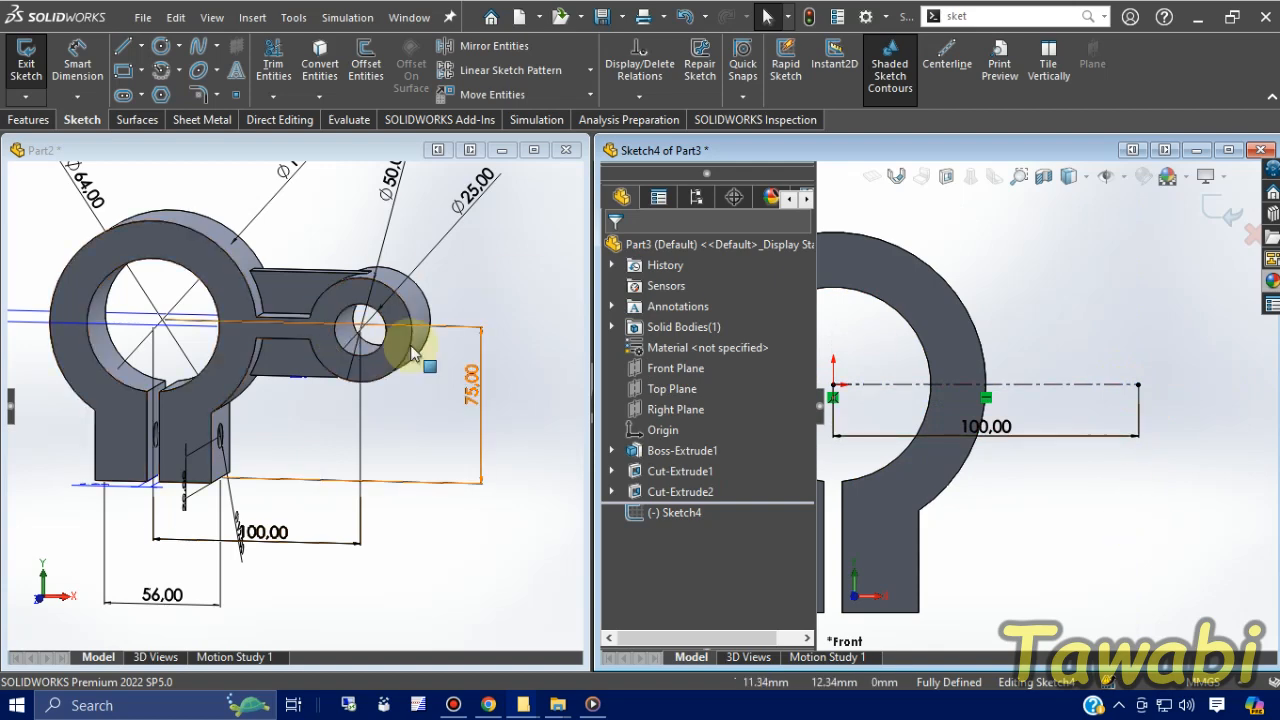
Sketch two concentric circles of 25 mm and 50 mm diameter centred on the outer end of the 100 mm centerline
scroll(422, 320, up, 1)
scroll(430, 192, down, 2)
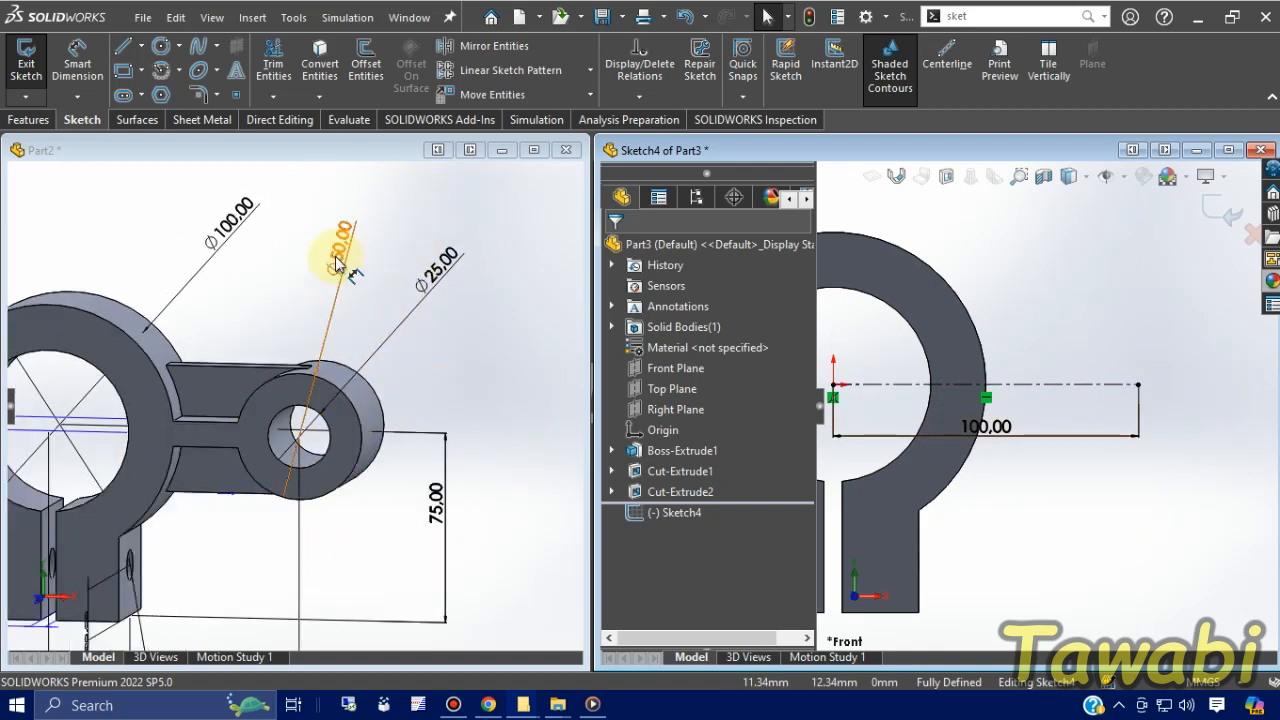
click(160, 47)
click(1138, 385)
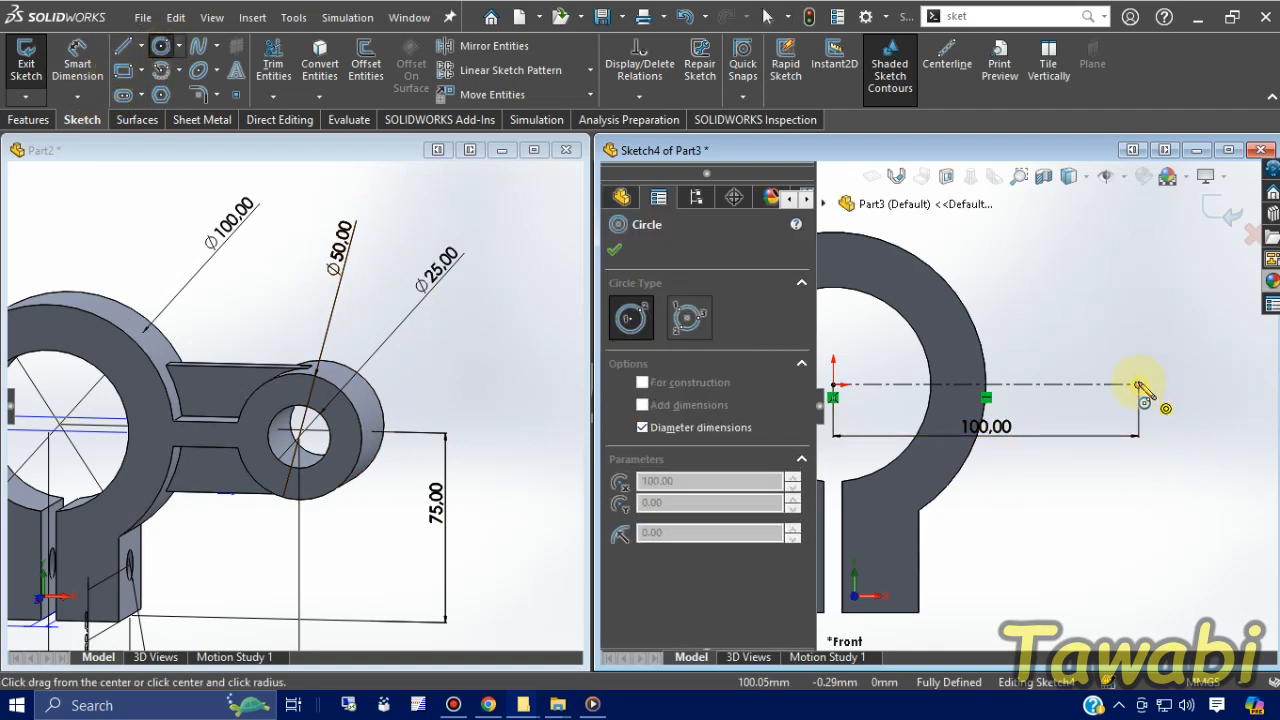
key(Return)
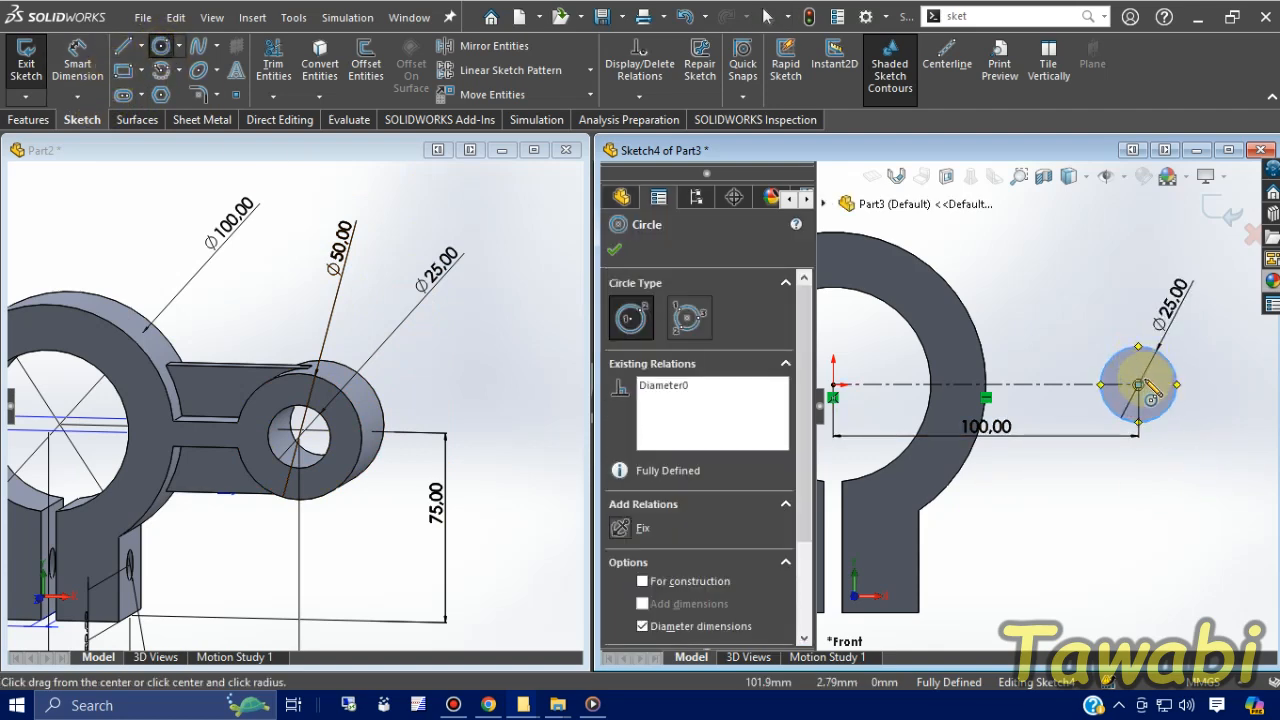
click(1138, 385)
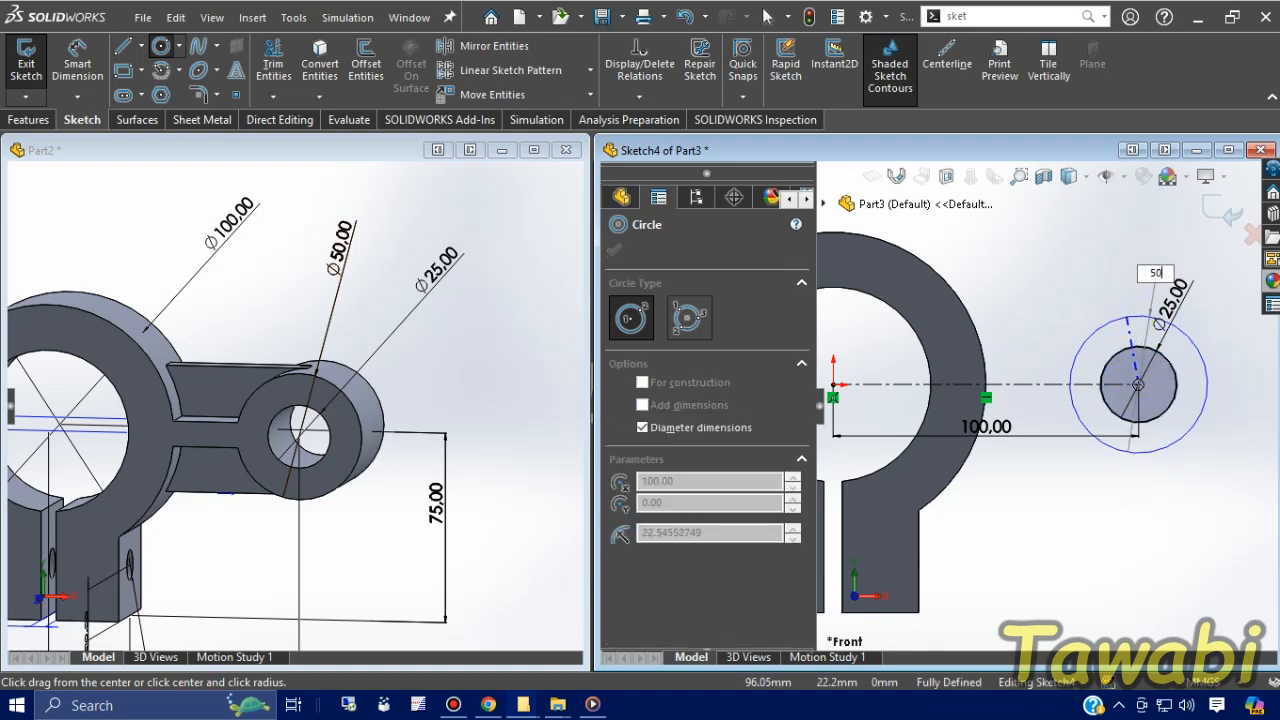
key(Return)
key(Escape)
scroll(1050, 343, down, 3)
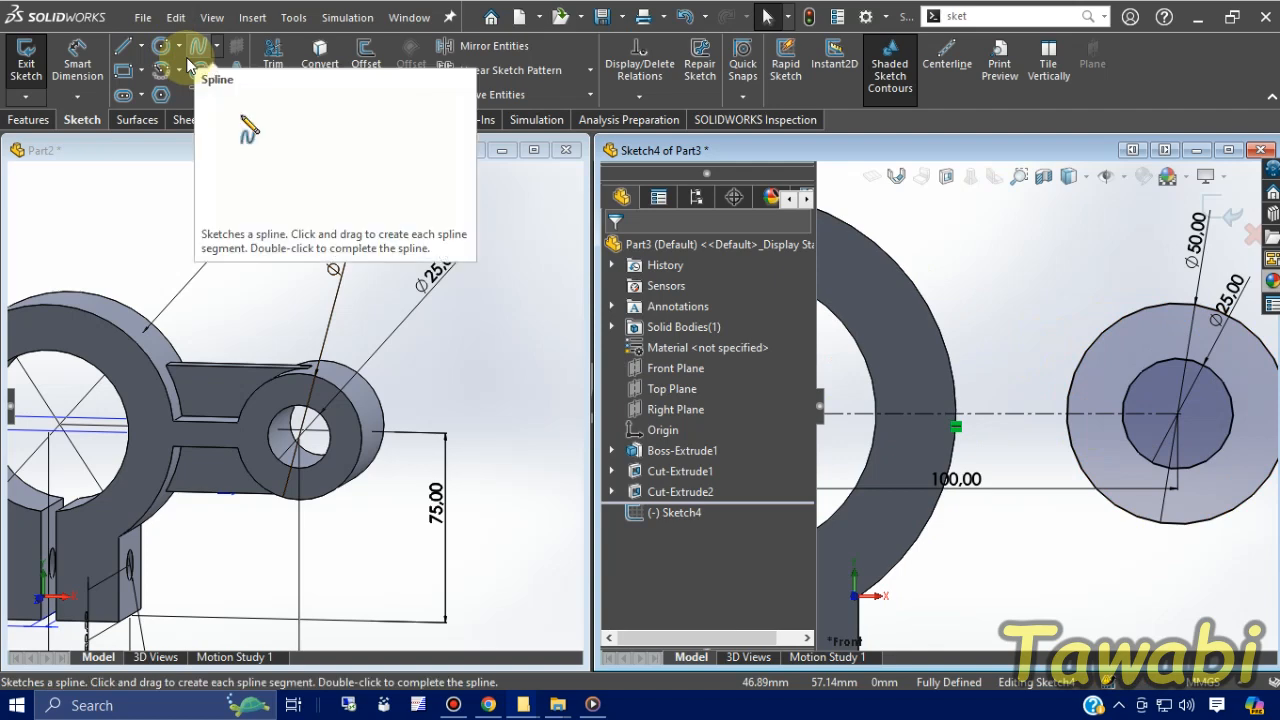
click(143, 76)
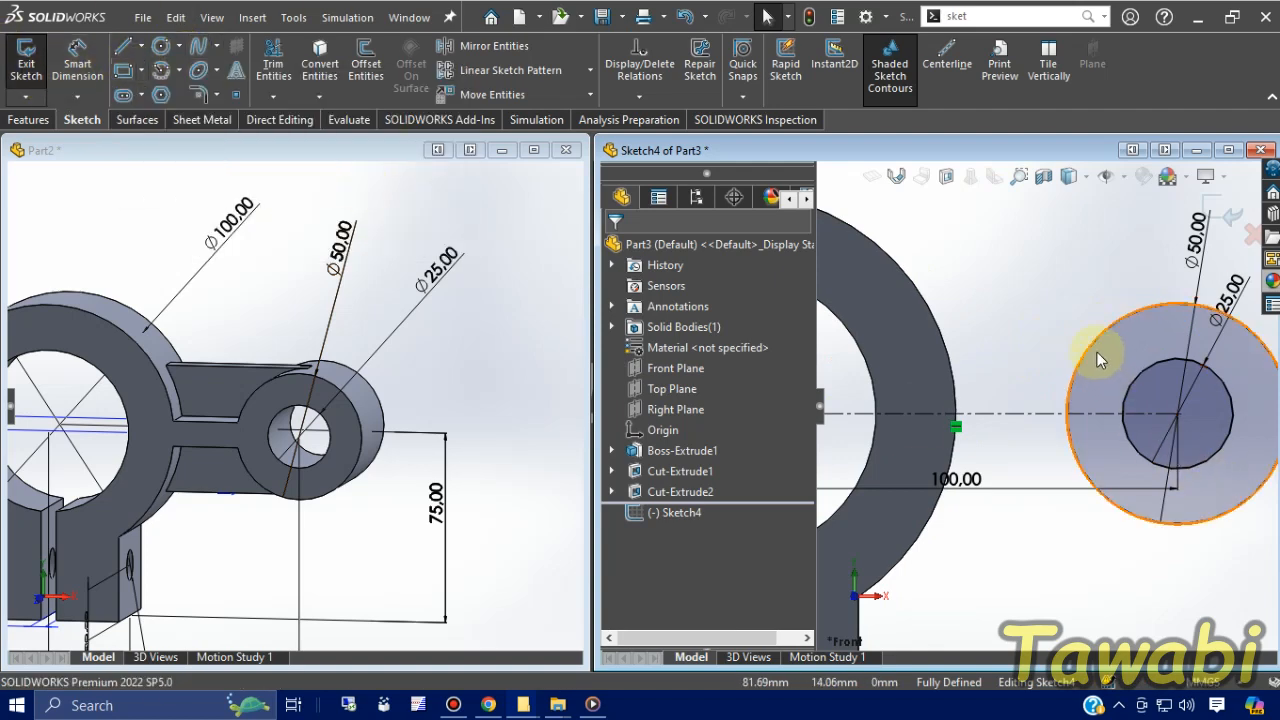
Sketch a corner rectangle about 16 mm high across the centerline, from the 50 mm circle's near side toward the clamp ring
click(141, 71)
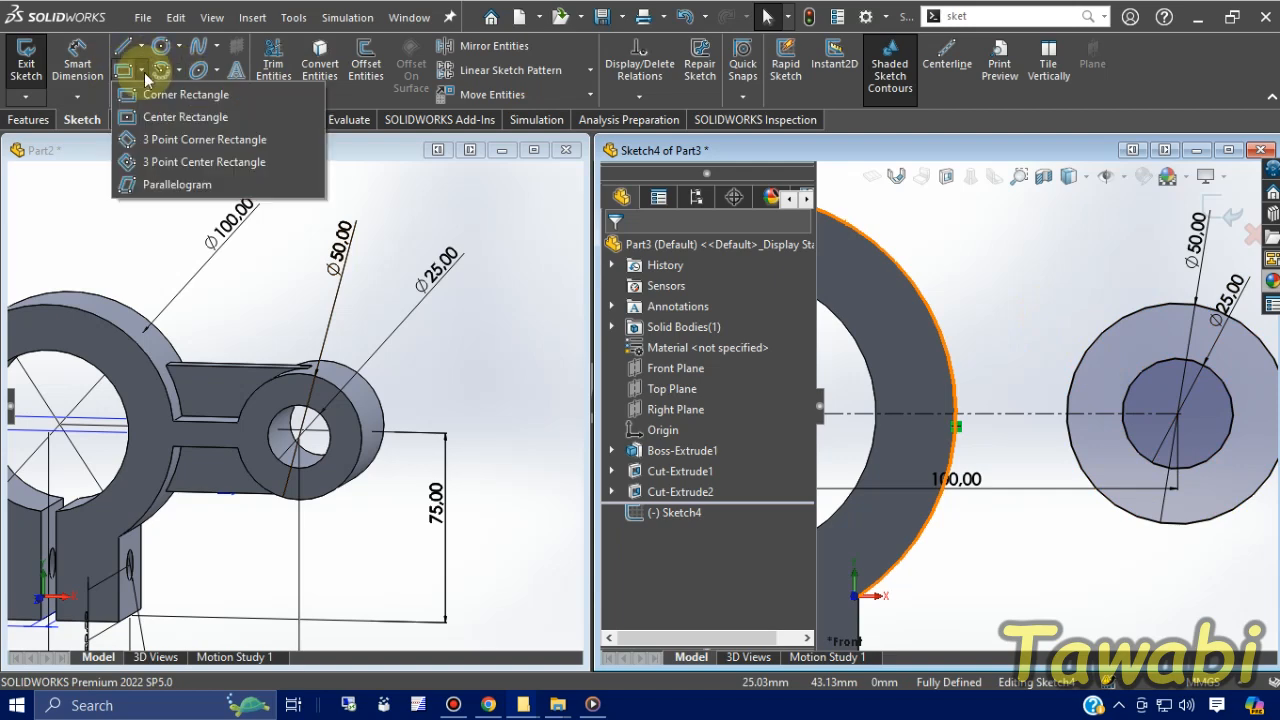
click(170, 95)
scroll(1060, 462, down, 1)
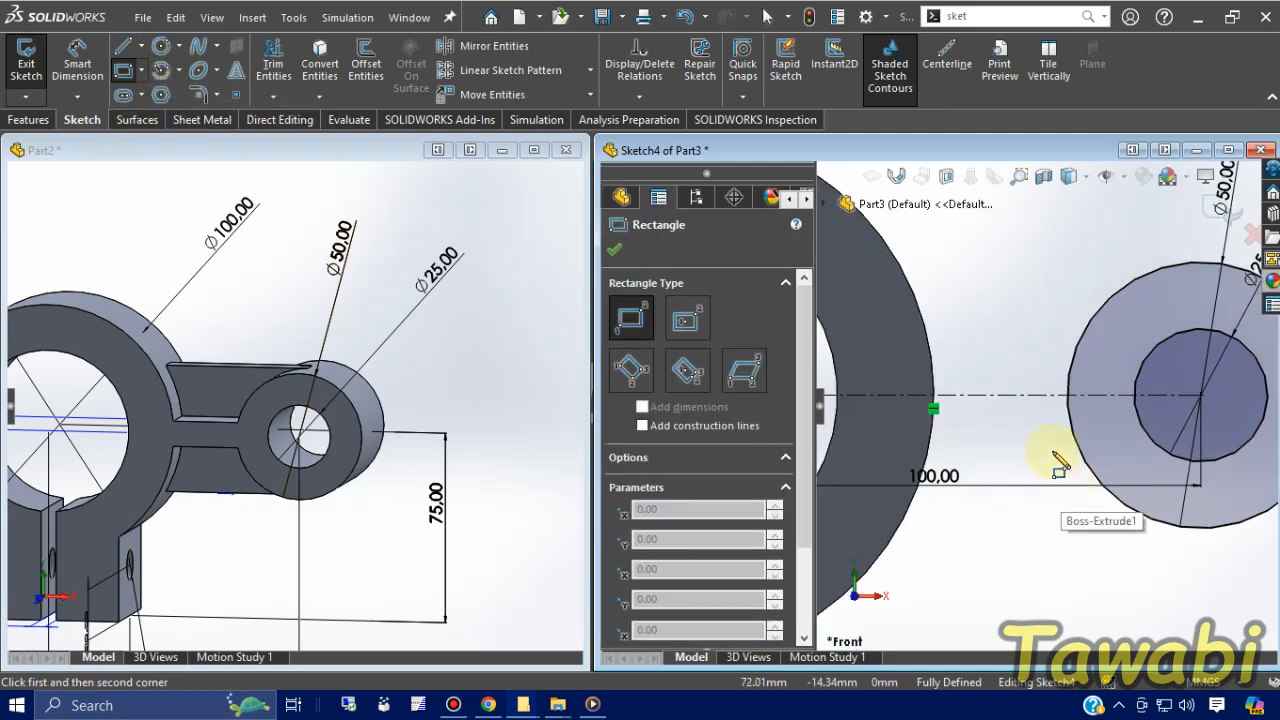
click(1073, 356)
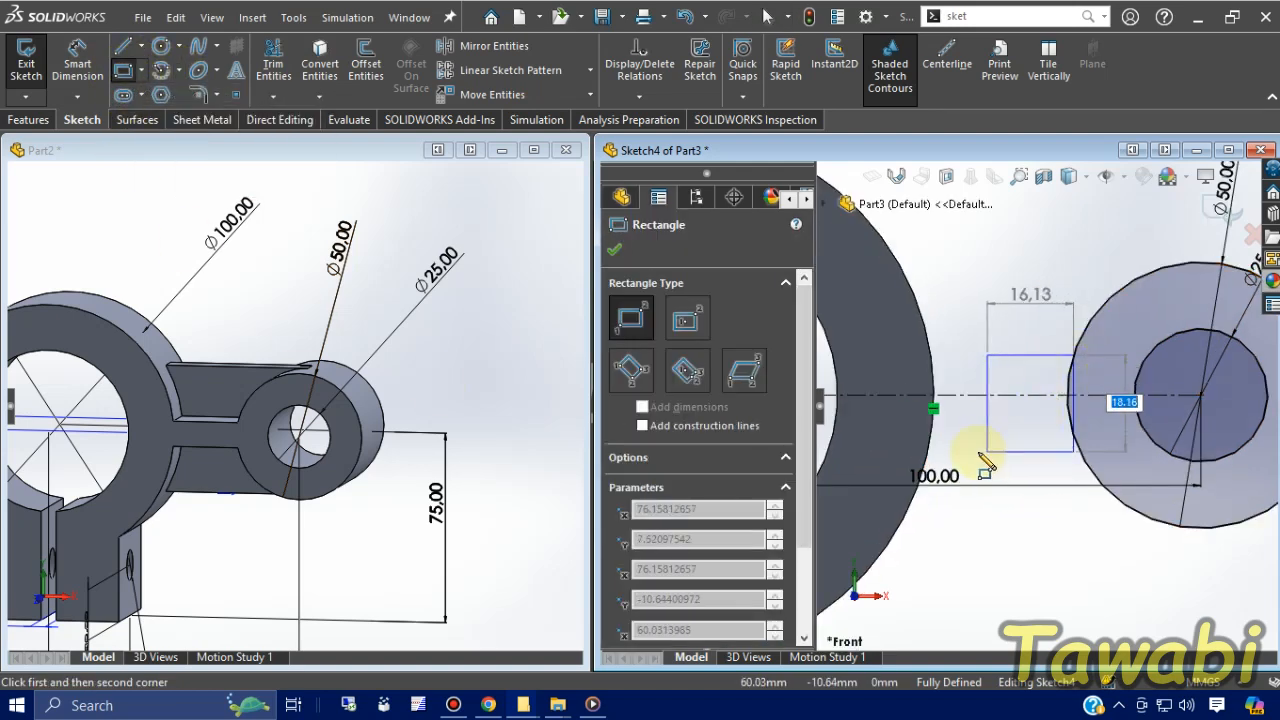
click(978, 438)
key(Escape)
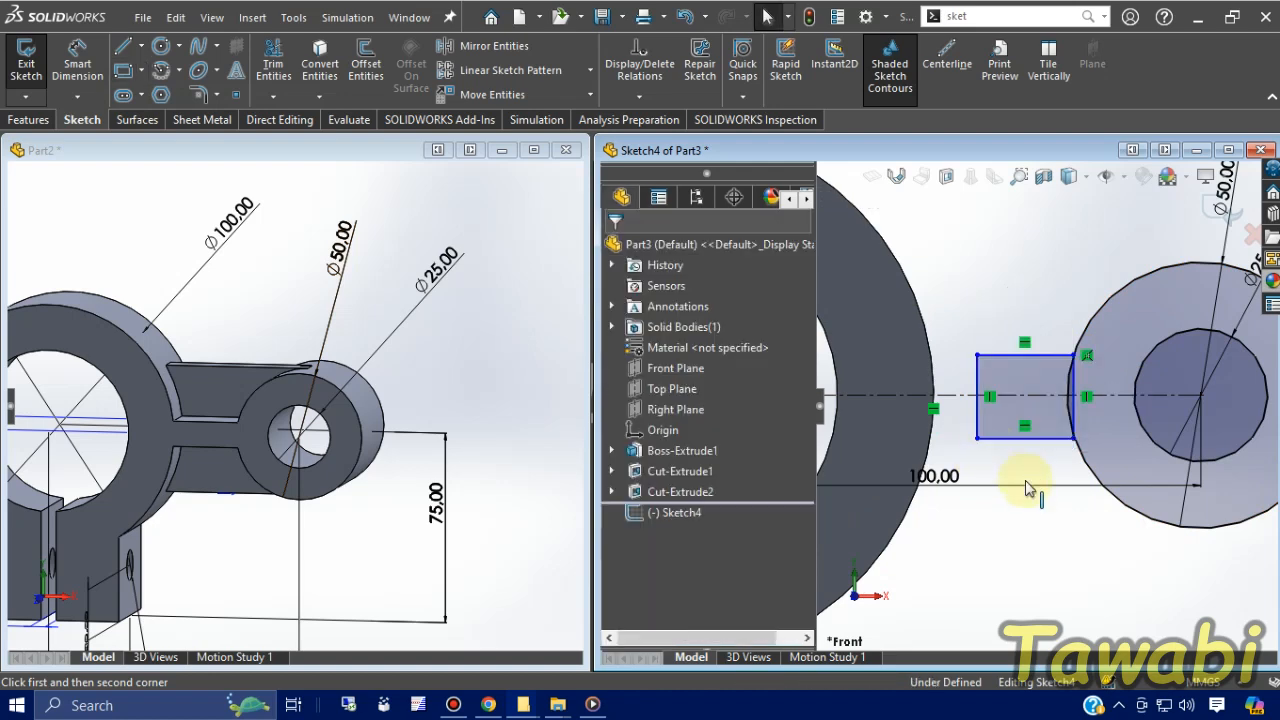
Make the rectangle's lower corner beside the end boss coincident with the 50 mm circle
scroll(1097, 428, down, 2)
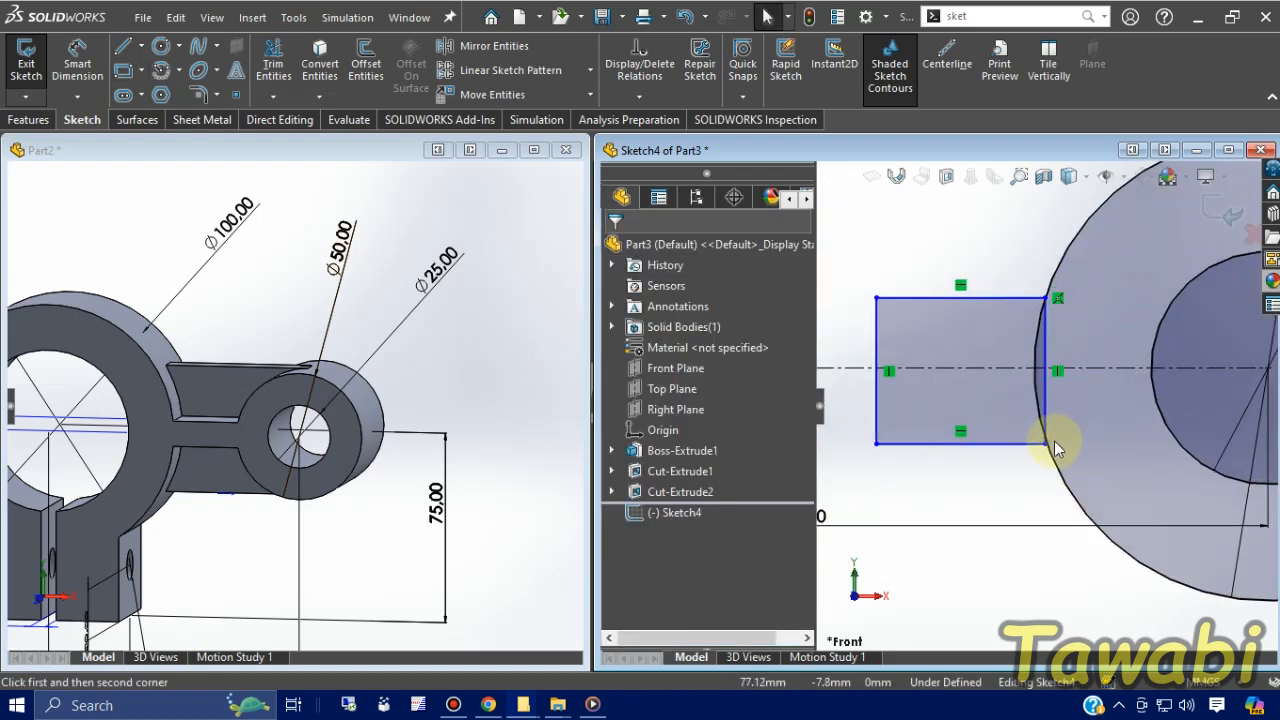
scroll(1057, 449, down, 3)
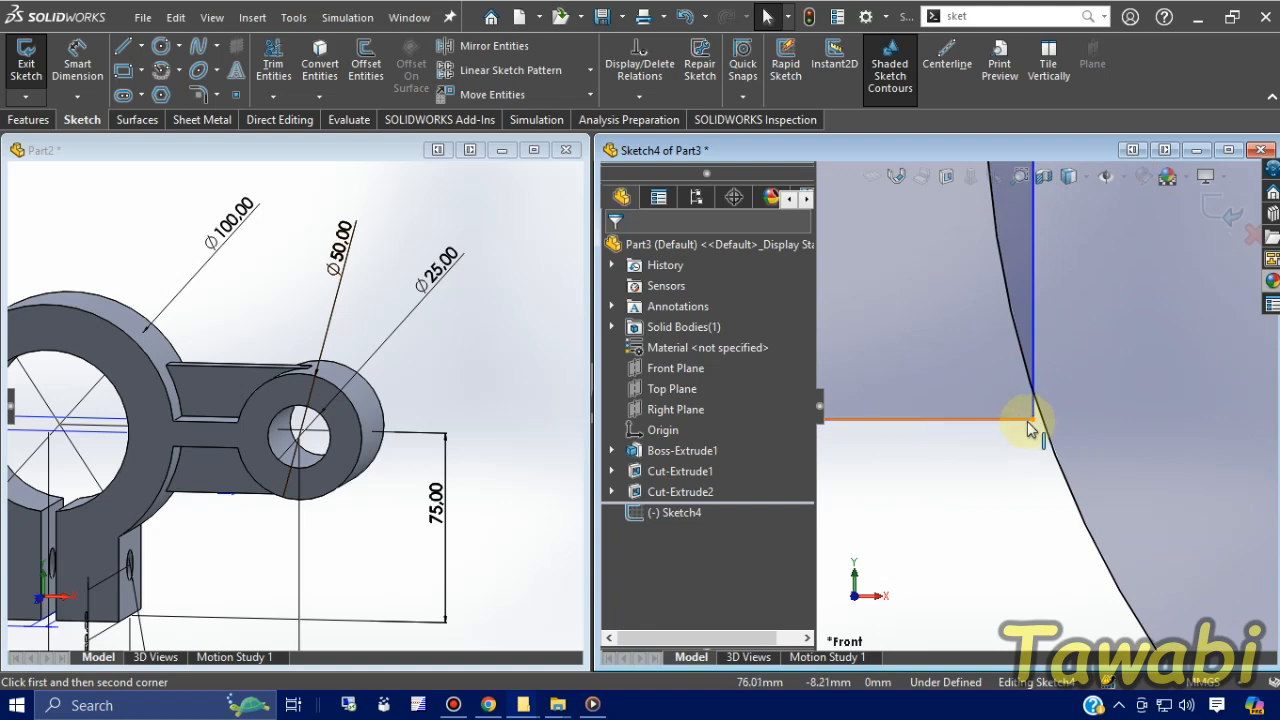
click(1034, 424)
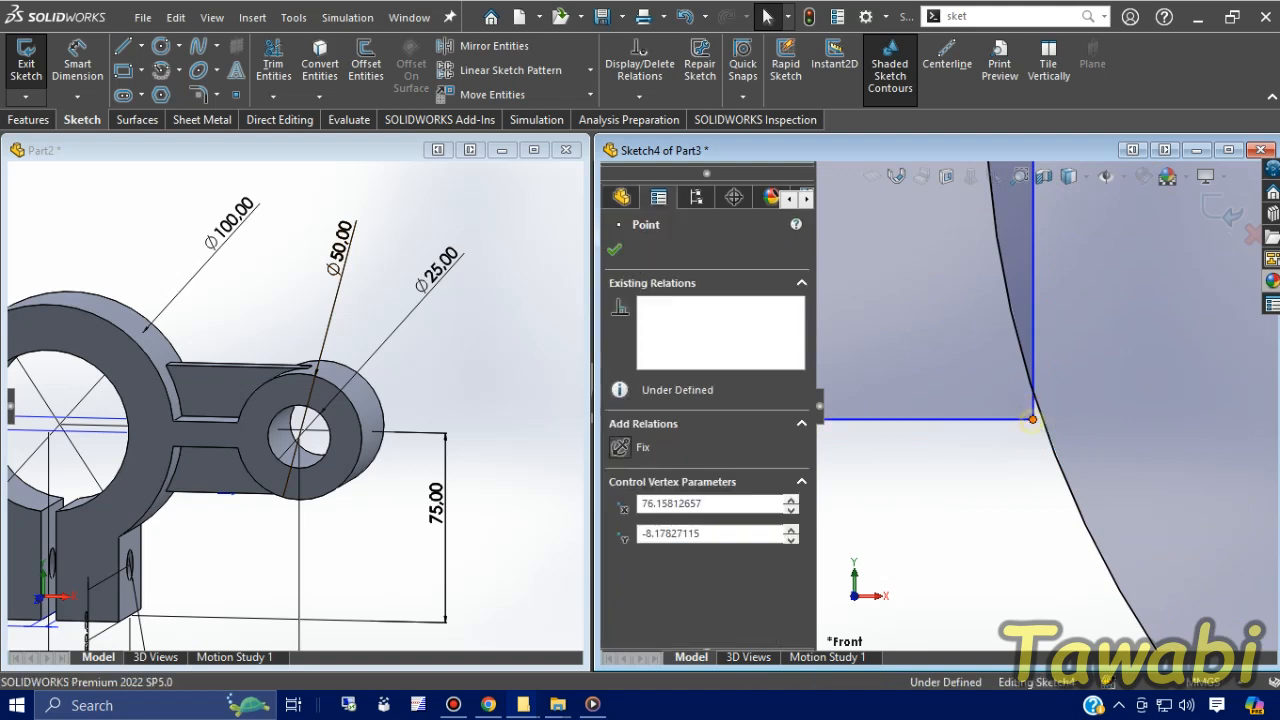
ctrl+click(1050, 438)
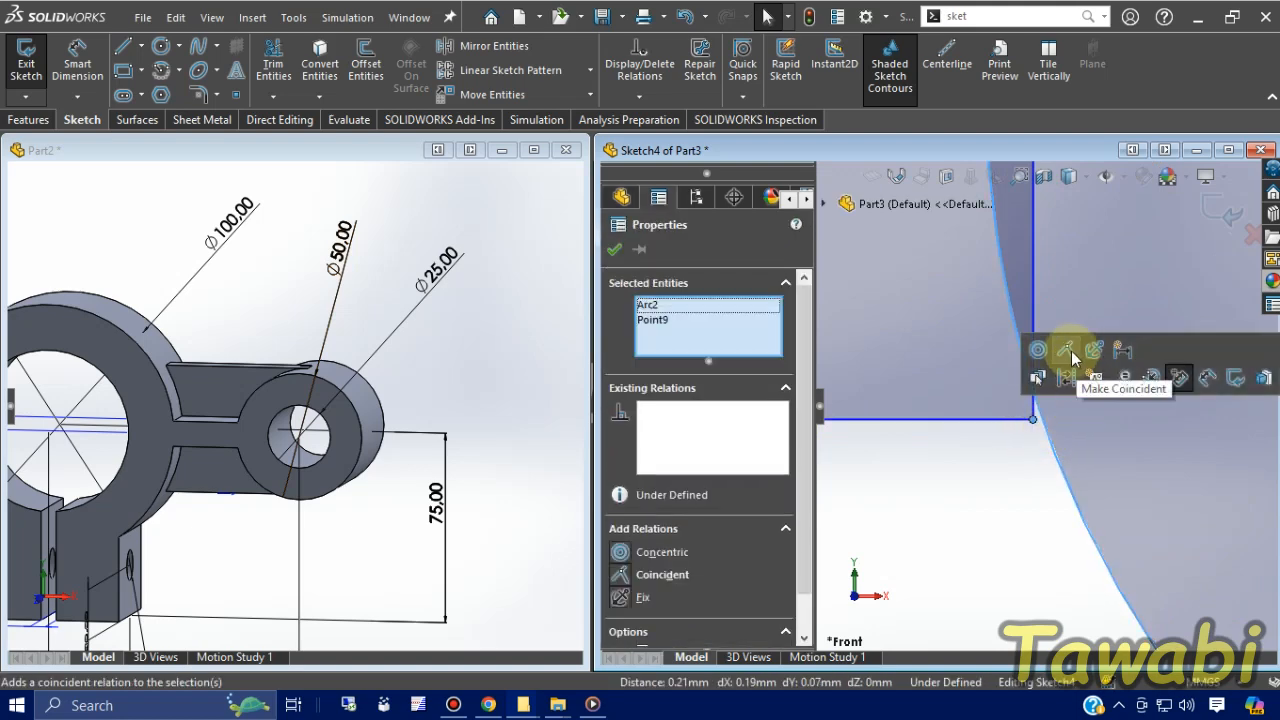
click(1066, 350)
click(1008, 489)
scroll(1010, 484, up, 5)
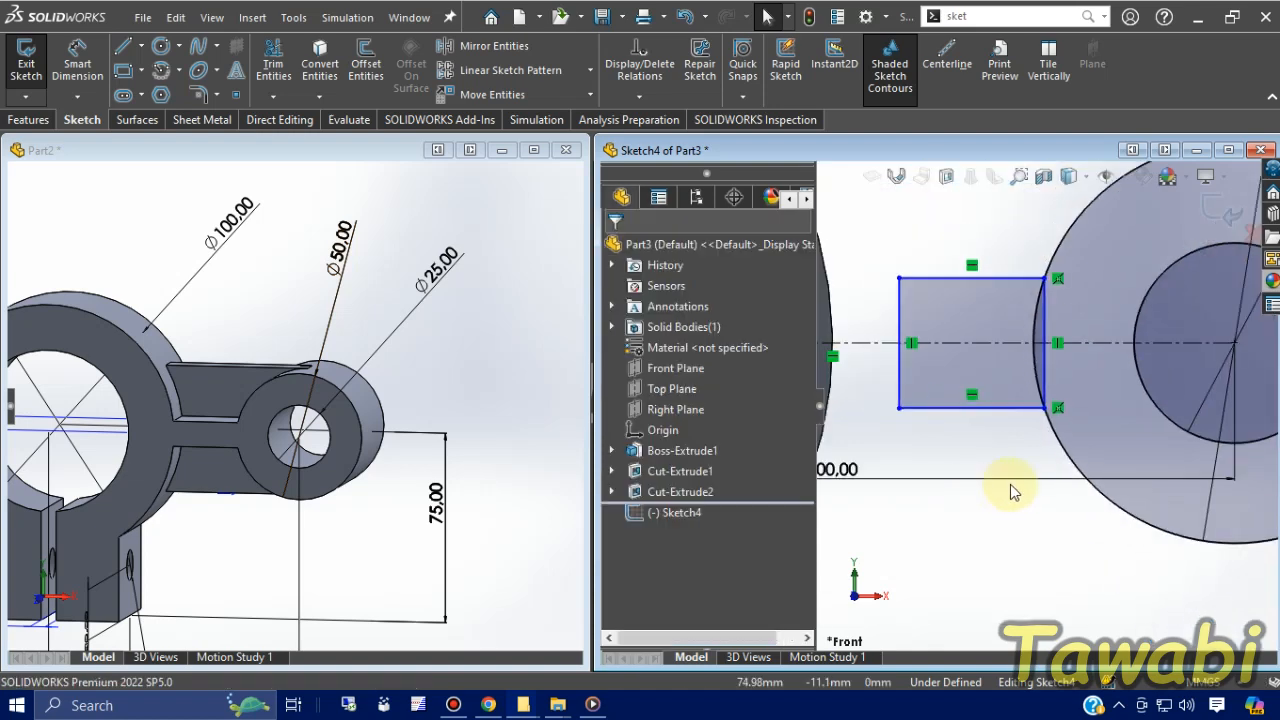
Dimension the height of the arm rectangle's edge nearest the clamp ring to 10 mm
scroll(1010, 484, up, 2)
click(78, 62)
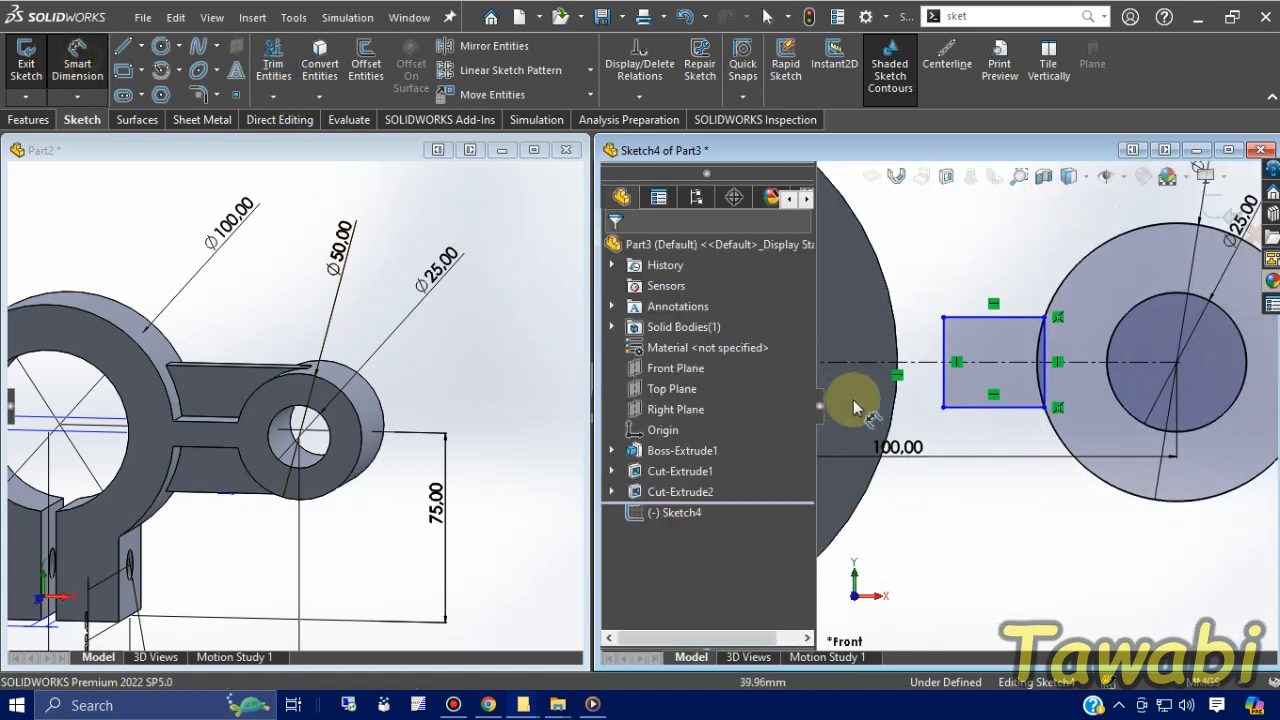
click(943, 395)
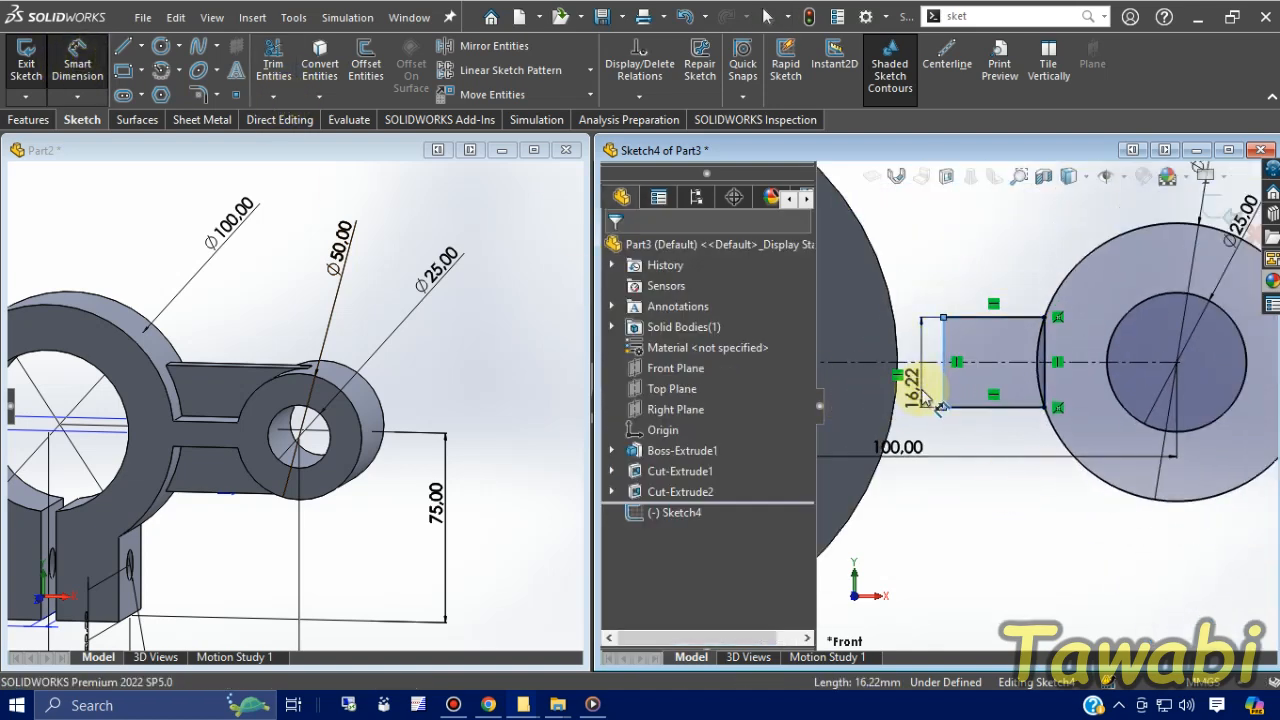
click(921, 396)
text(10)
key(Return)
key(Escape)
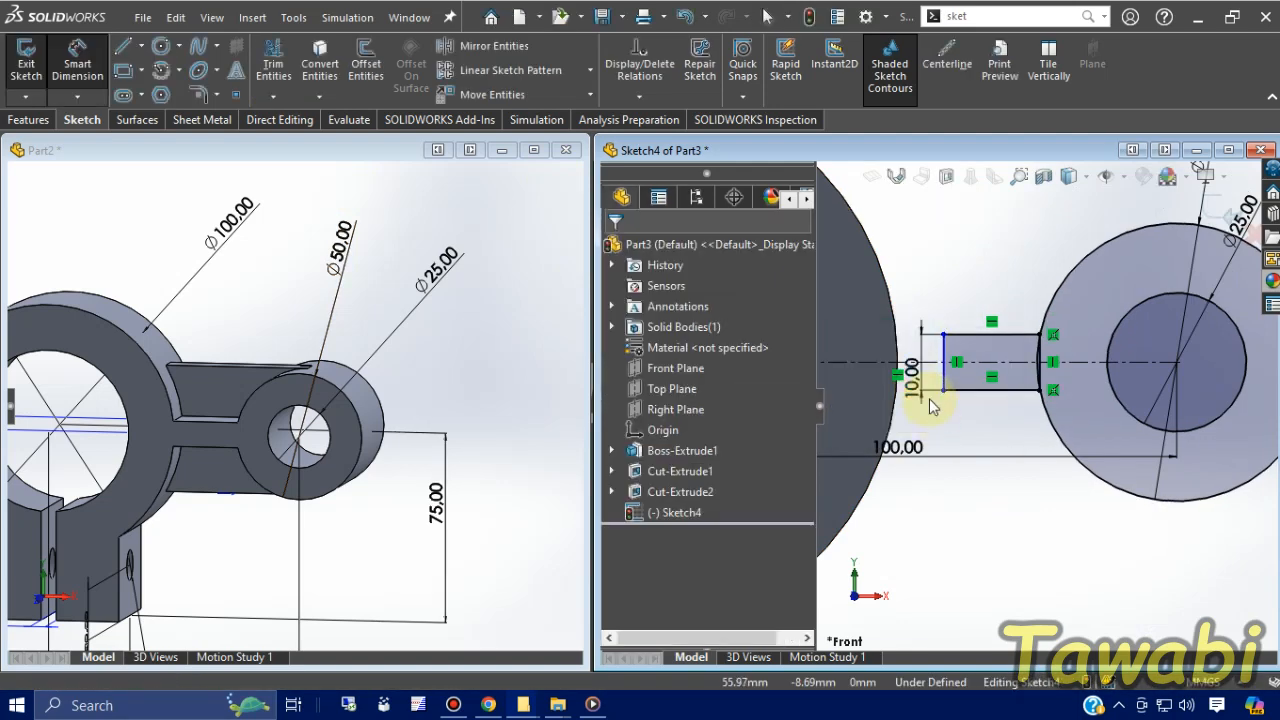
Stretch the arm rectangle's free end past the clamp ring's outer edge so it overlaps the ring
drag(942, 374, 866, 371)
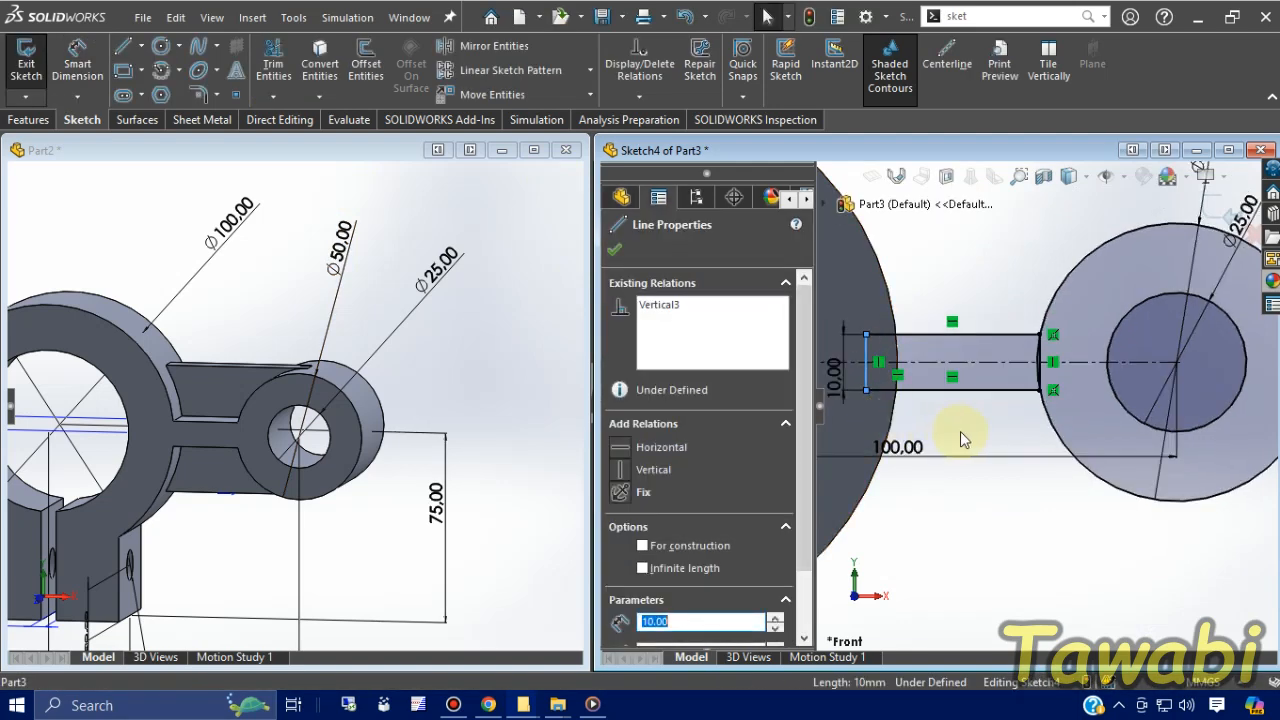
click(962, 433)
scroll(991, 434, up, 3)
scroll(1063, 378, down, 3)
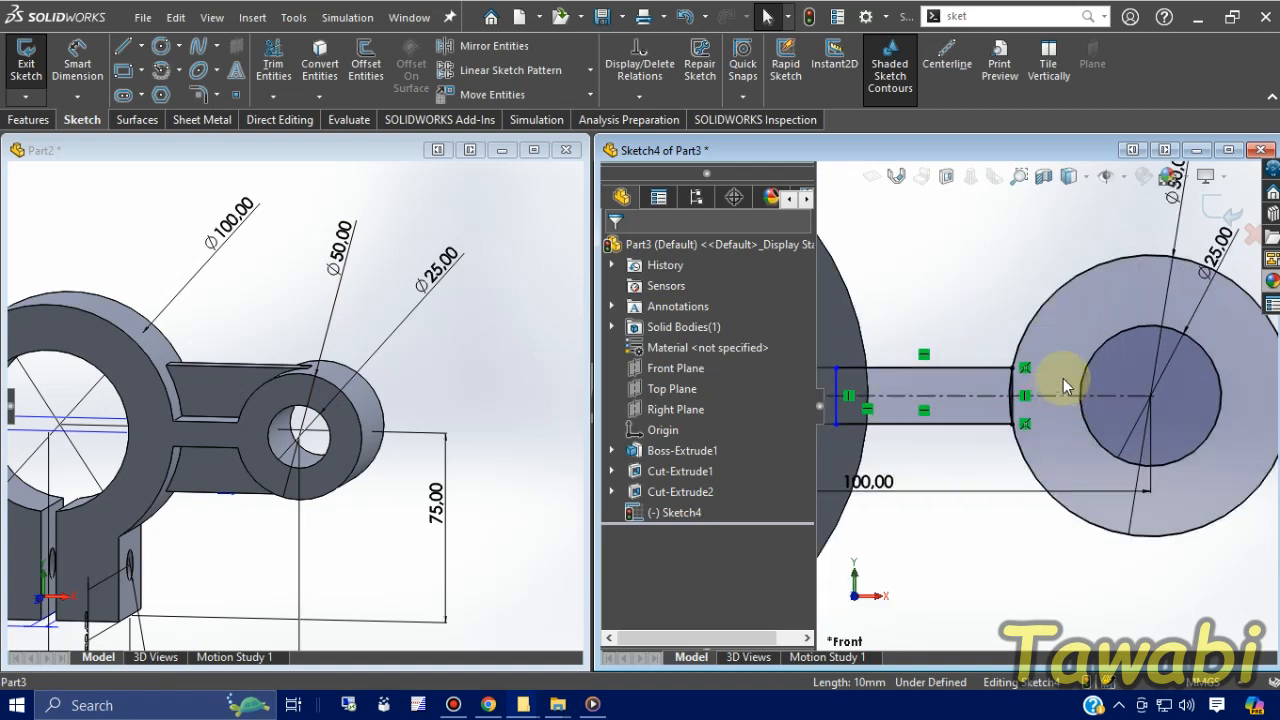
Trim away the rectangle's end line and the 50 mm circle's arc where the arm meets the end boss
click(274, 68)
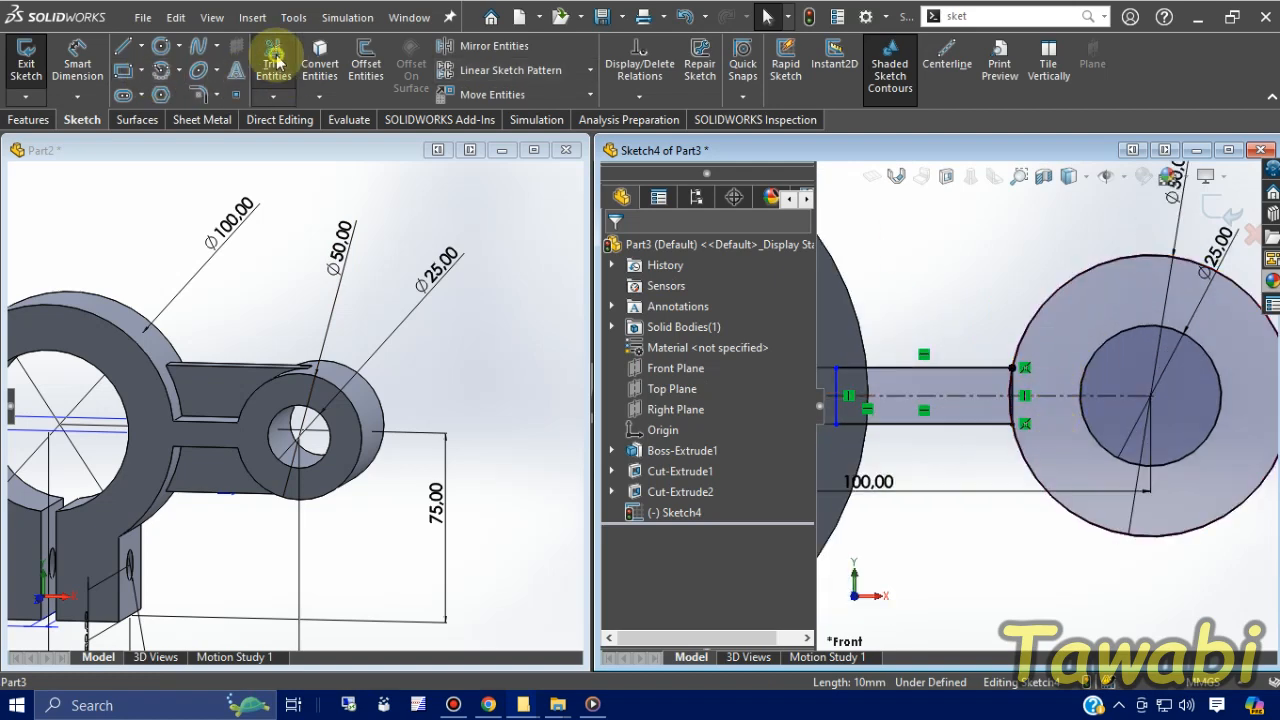
scroll(1025, 402, down, 4)
mouse_move(1002, 410)
mouse_down()
mouse_move(980, 363)
mouse_move(1035, 370)
mouse_up()
scroll(997, 384, up, 3)
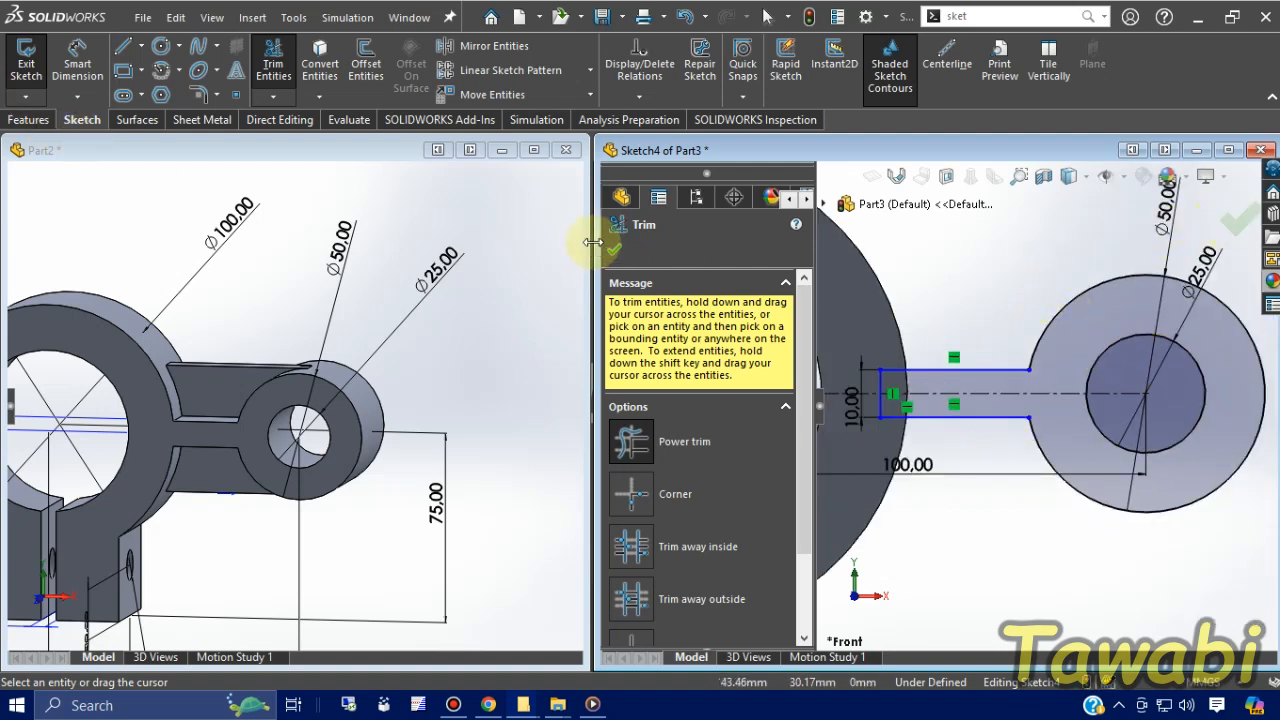
click(1236, 226)
Extrude the end boss and arm sketch 45 mm with a Mid Plane end condition, merging the result
key(f)
middle_drag(1115, 568, 1086, 587)
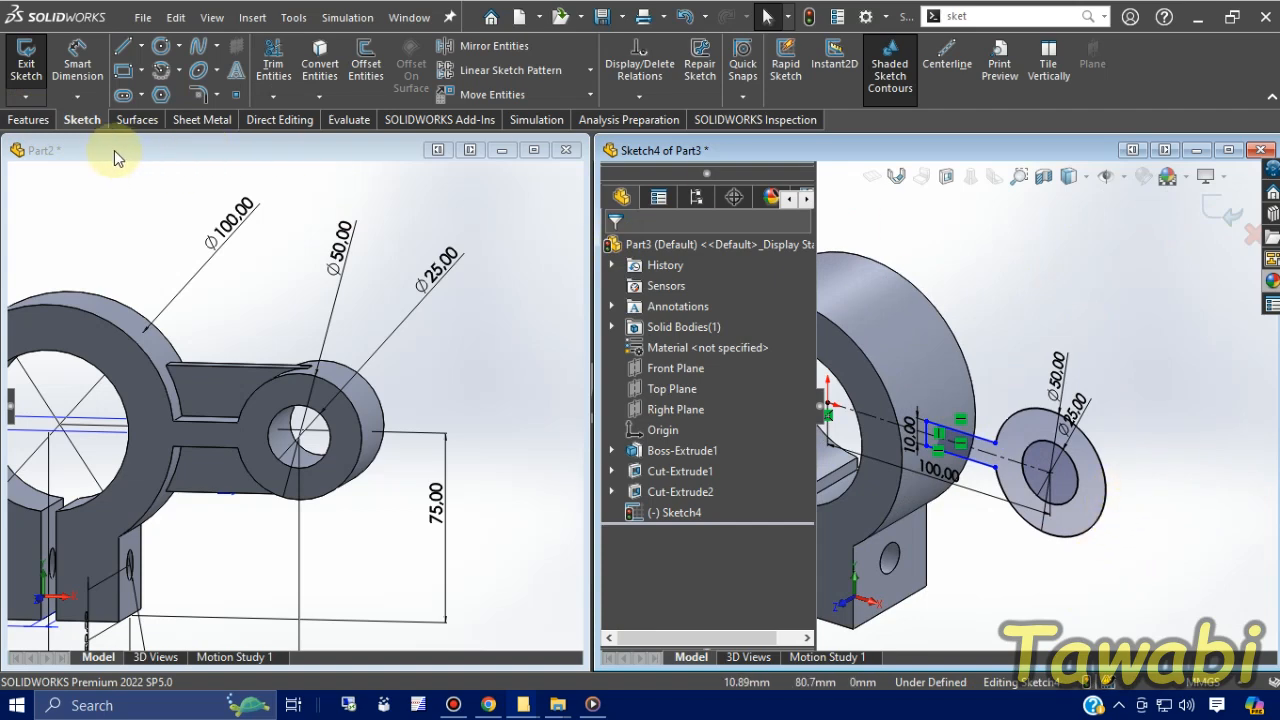
click(28, 119)
click(33, 62)
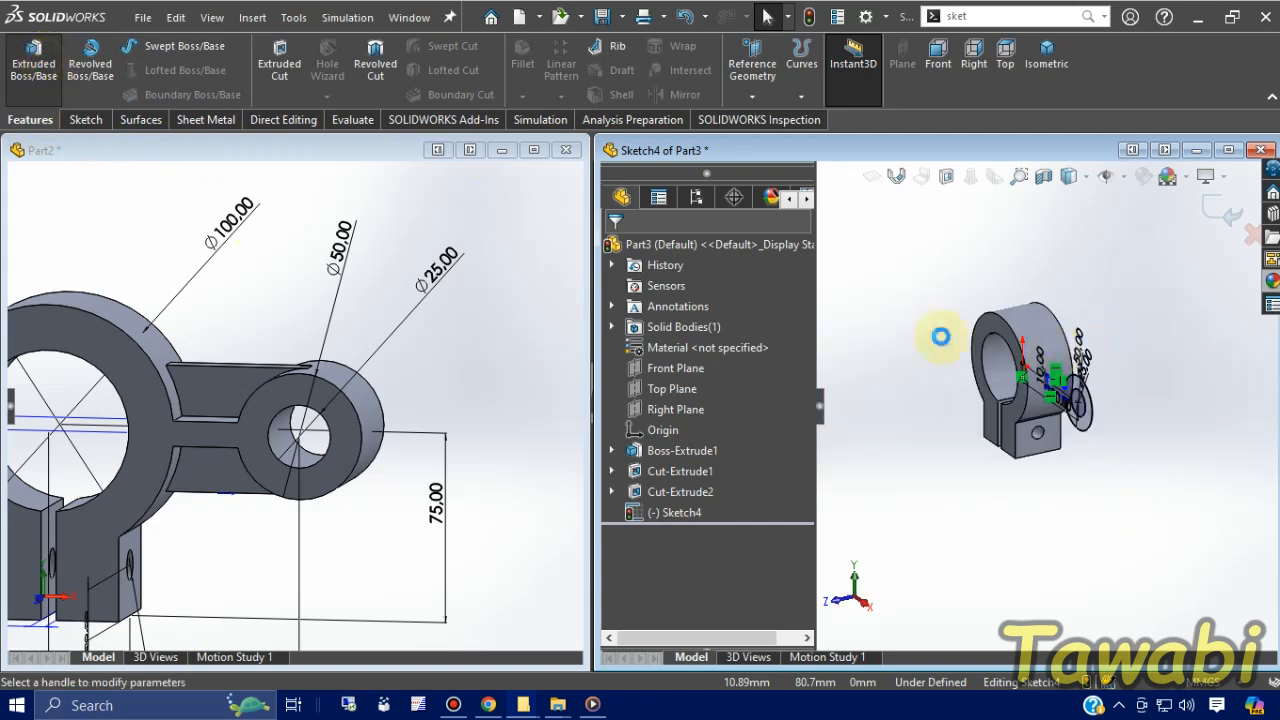
click(692, 364)
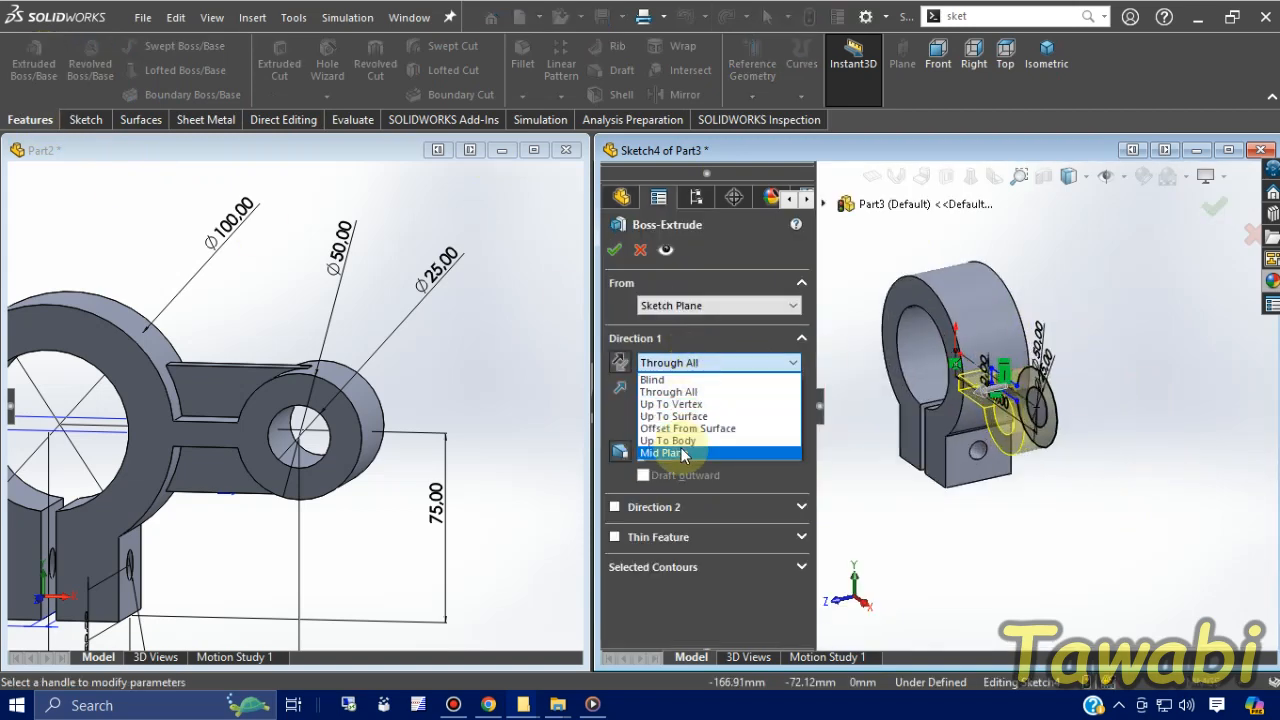
click(665, 453)
text(45)
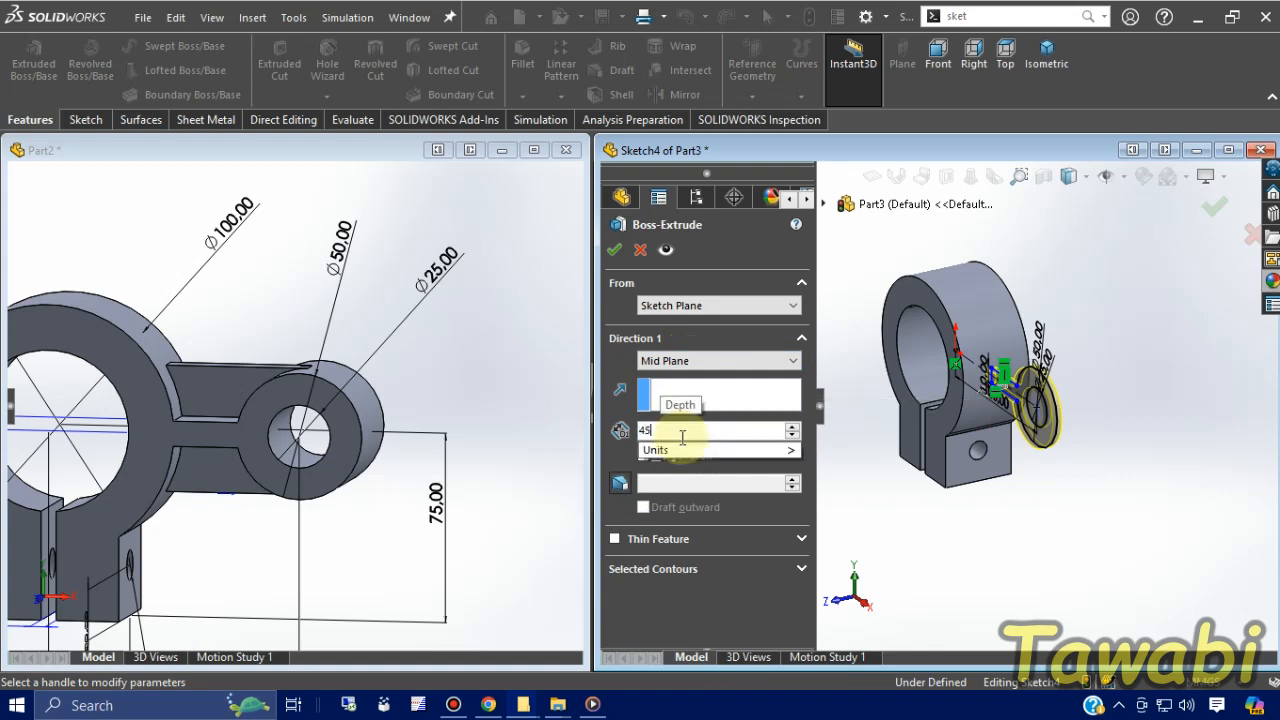
key(Return)
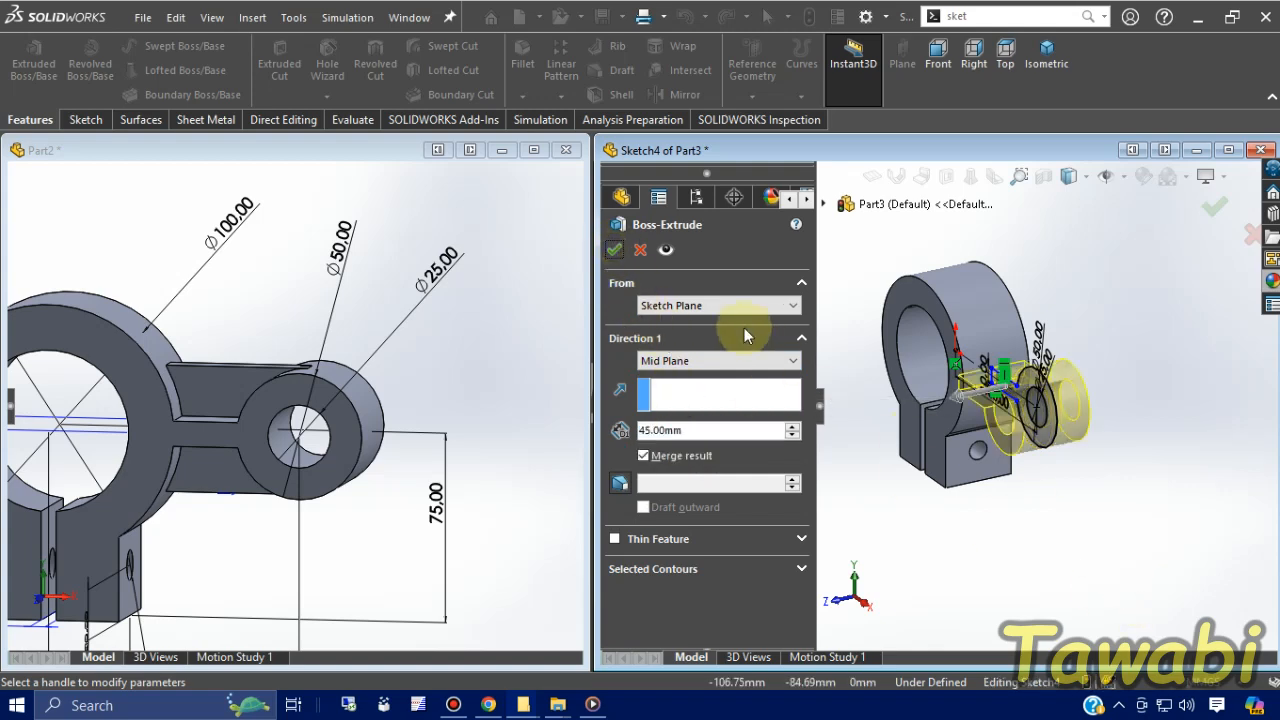
click(613, 249)
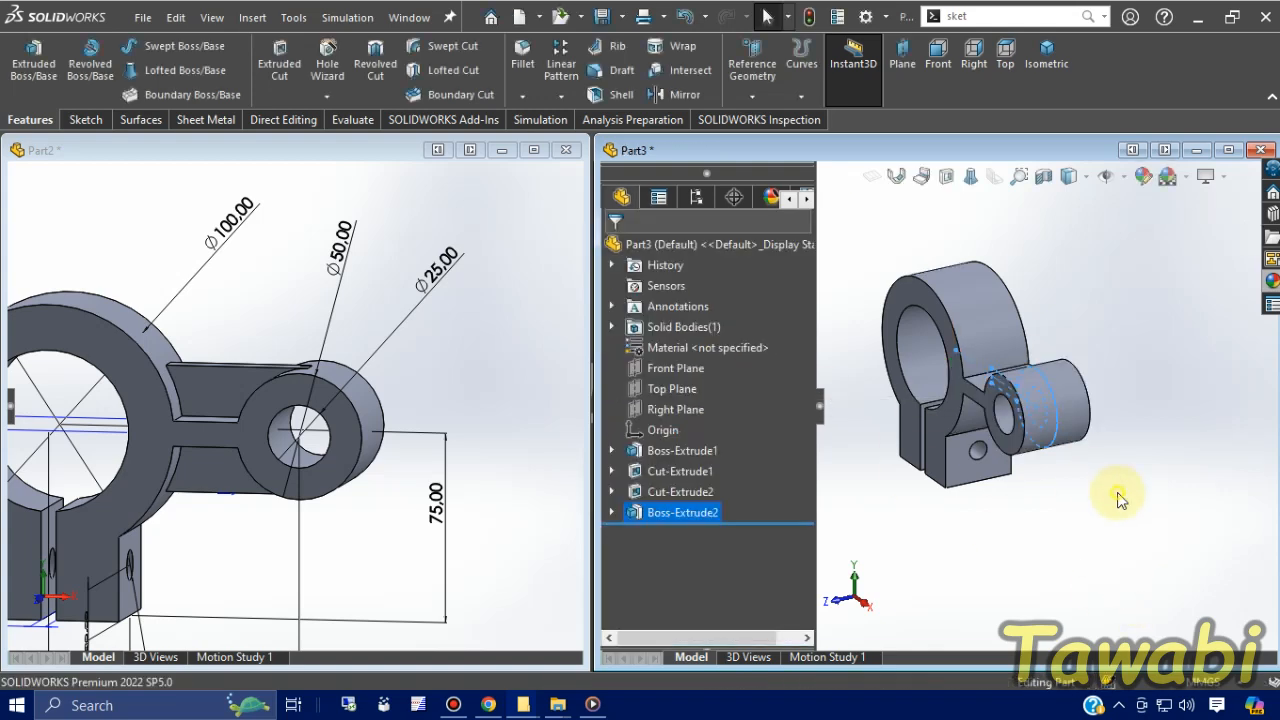
Examine the web plate above and below the connecting arm on the reference part from several angles
middle_drag(1109, 494, 1163, 523)
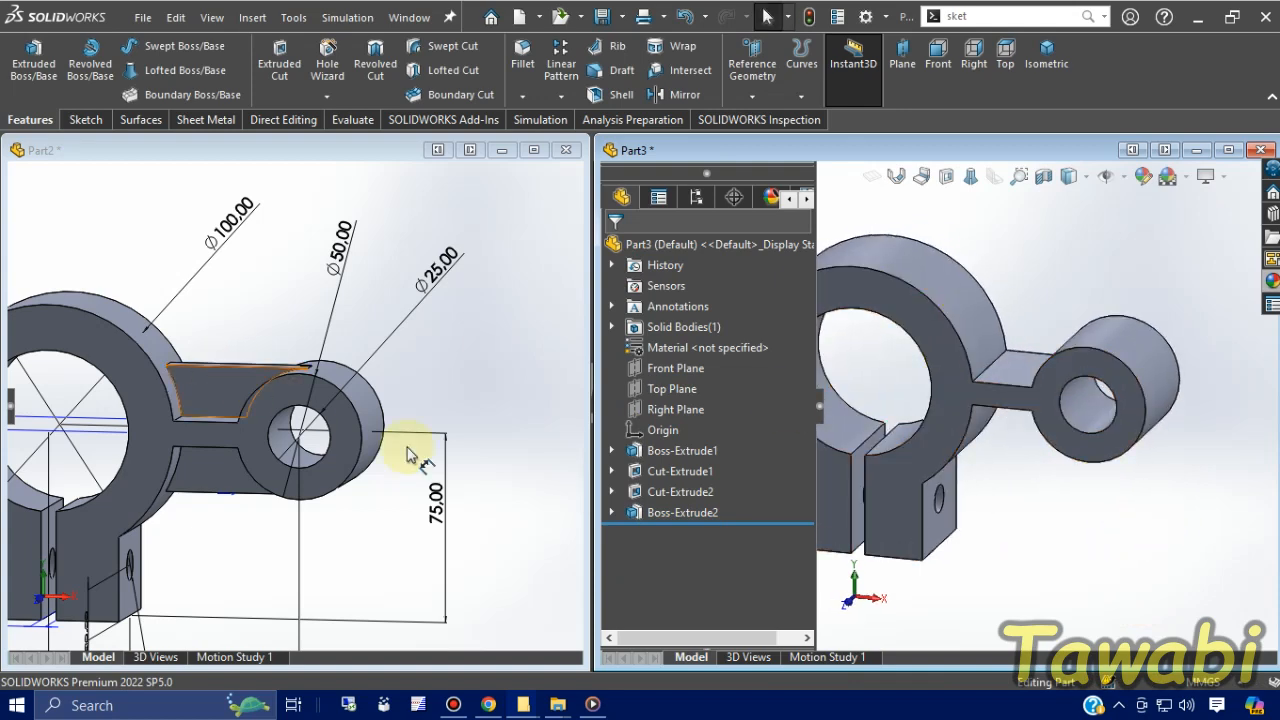
scroll(408, 457, up, 3)
scroll(308, 424, down, 2)
click(355, 427)
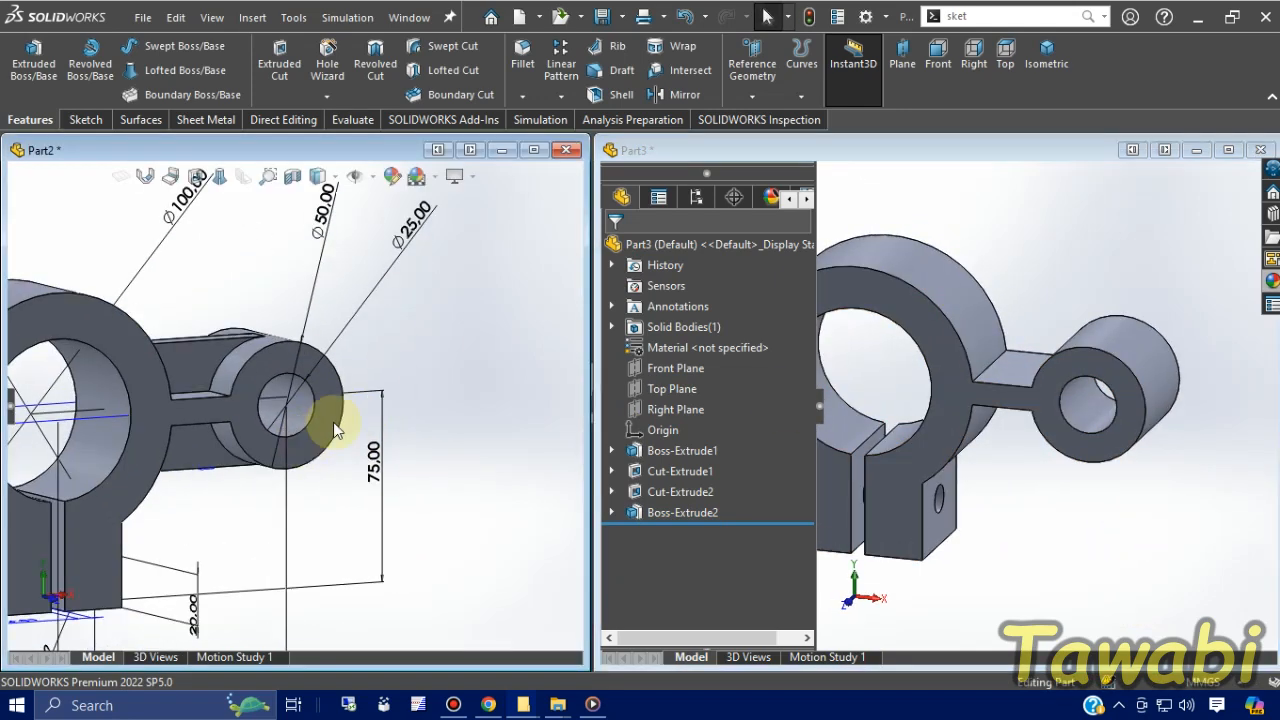
scroll(333, 422, up, 3)
click(283, 400)
scroll(300, 404, down, 2)
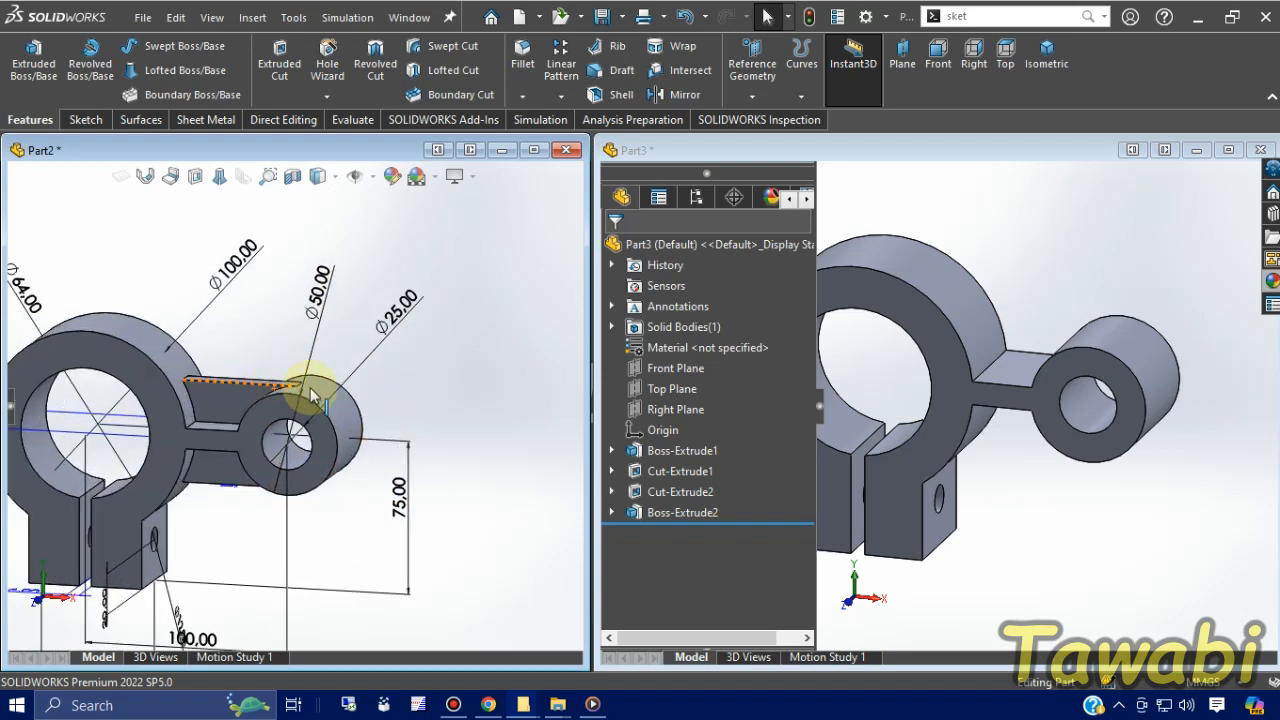
scroll(271, 470, up, 2)
scroll(283, 470, down, 2)
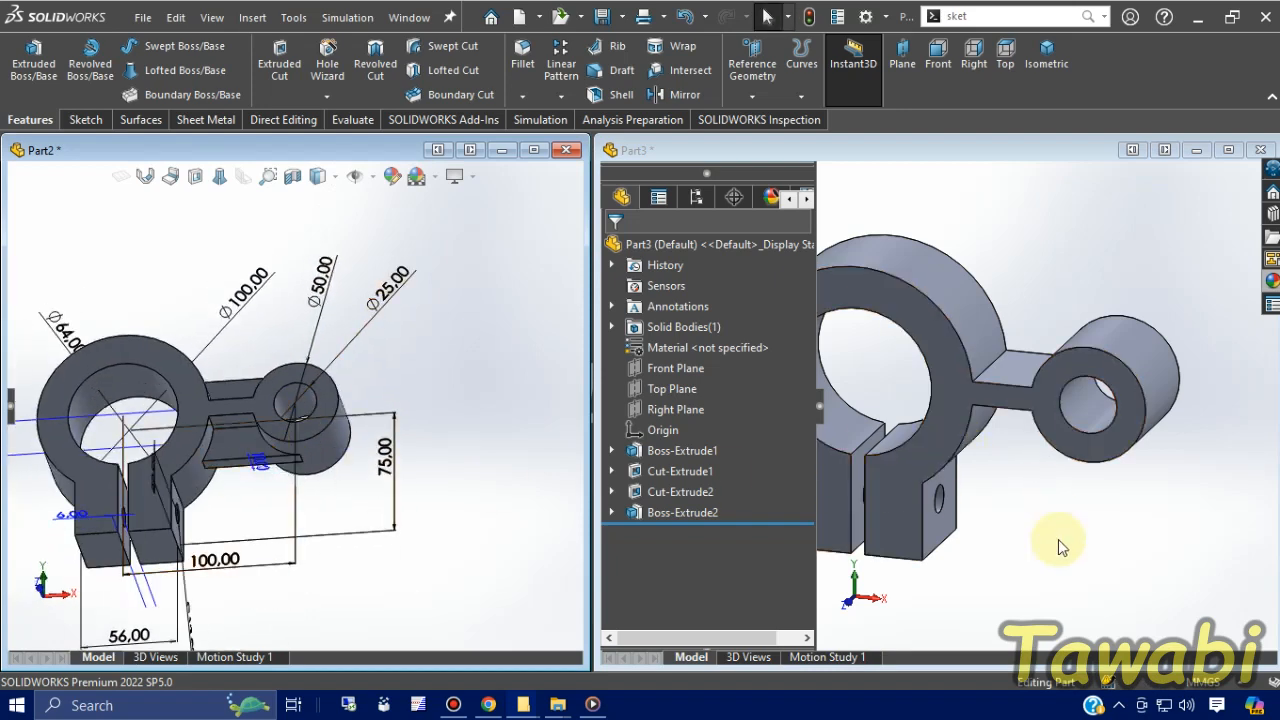
Start a new sketch on the Front Plane of the new part
click(679, 370)
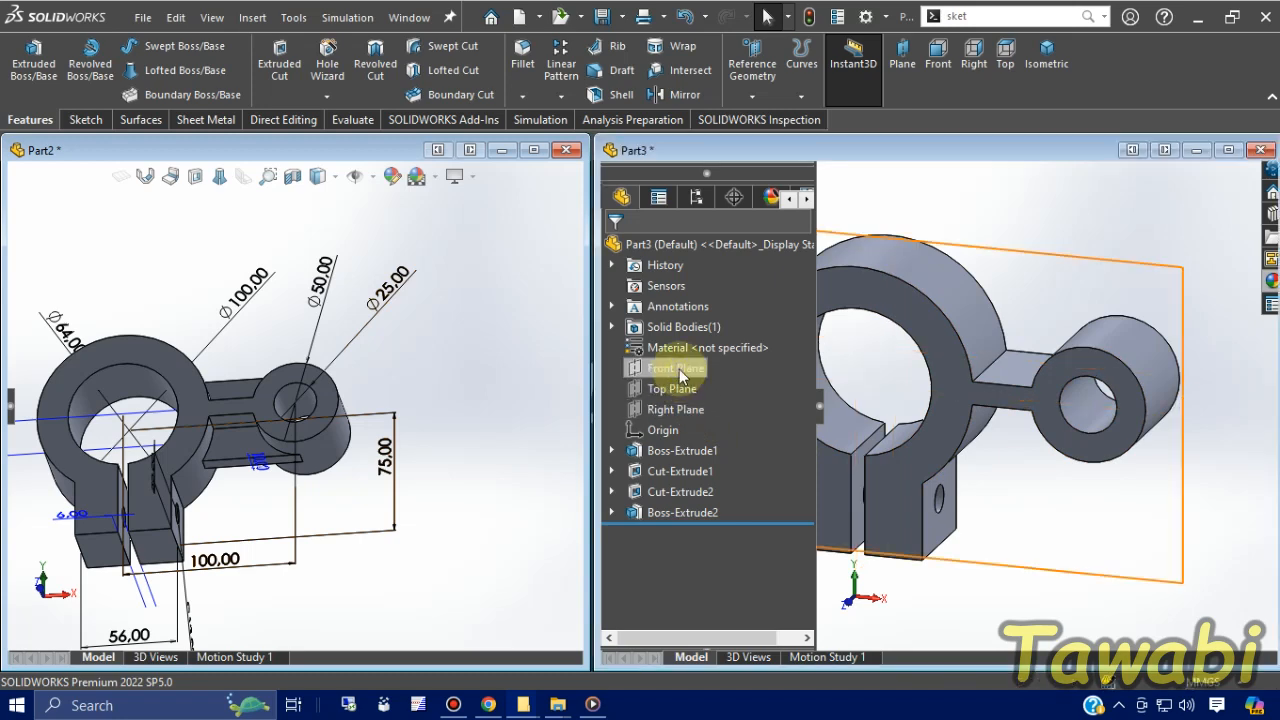
middle_drag(1214, 488, 1108, 467)
click(704, 366)
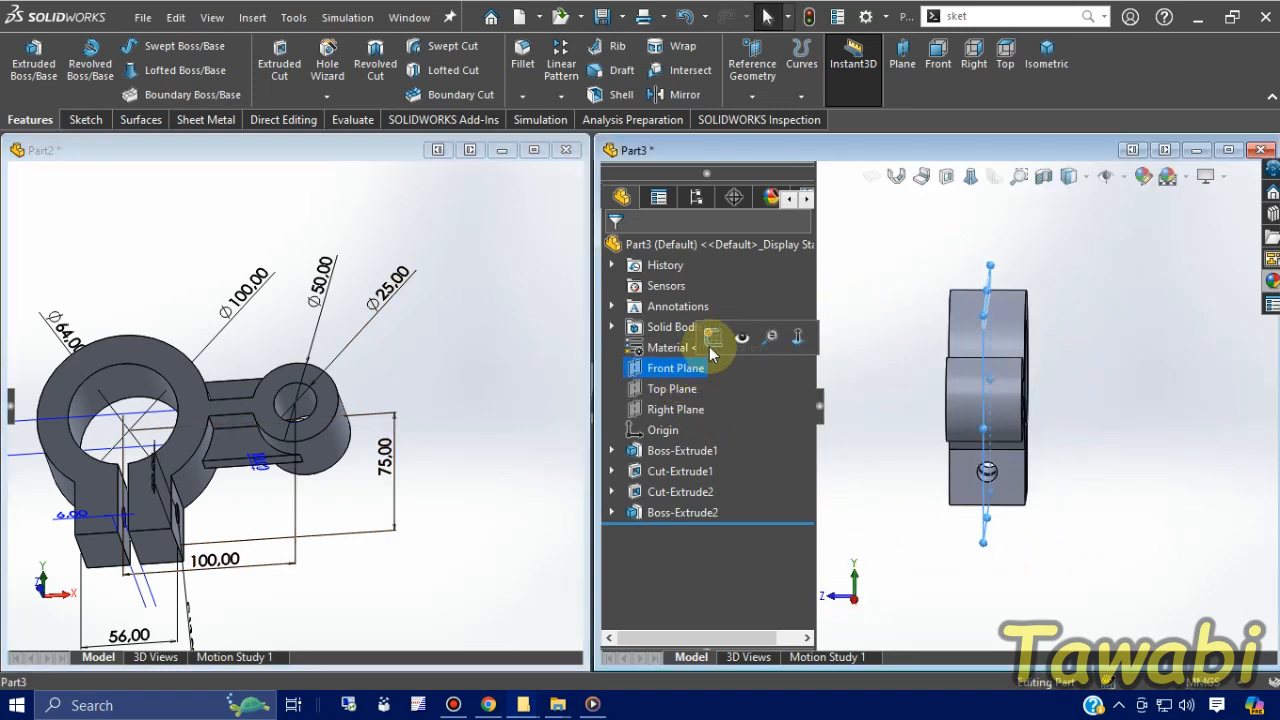
click(712, 339)
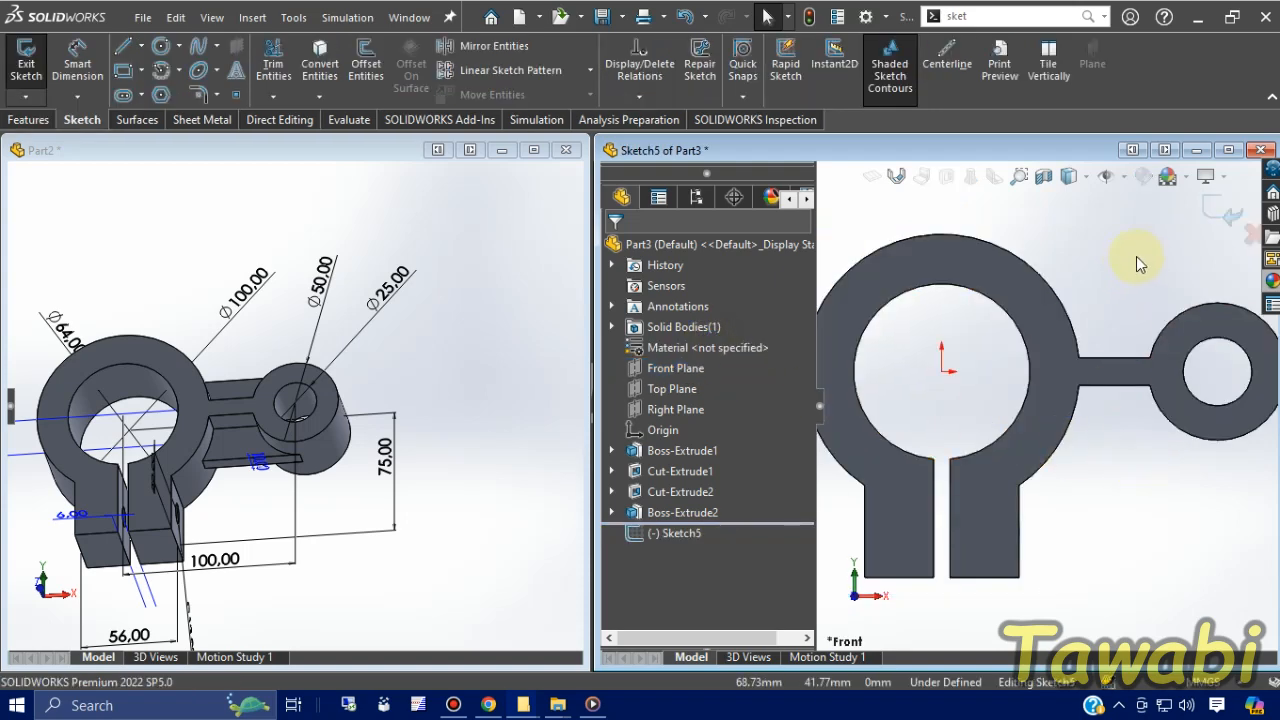
Sketch a horizontal line from the top of the end boss's outer circle back into the clamp ring
scroll(1138, 264, up, 3)
scroll(1144, 289, down, 3)
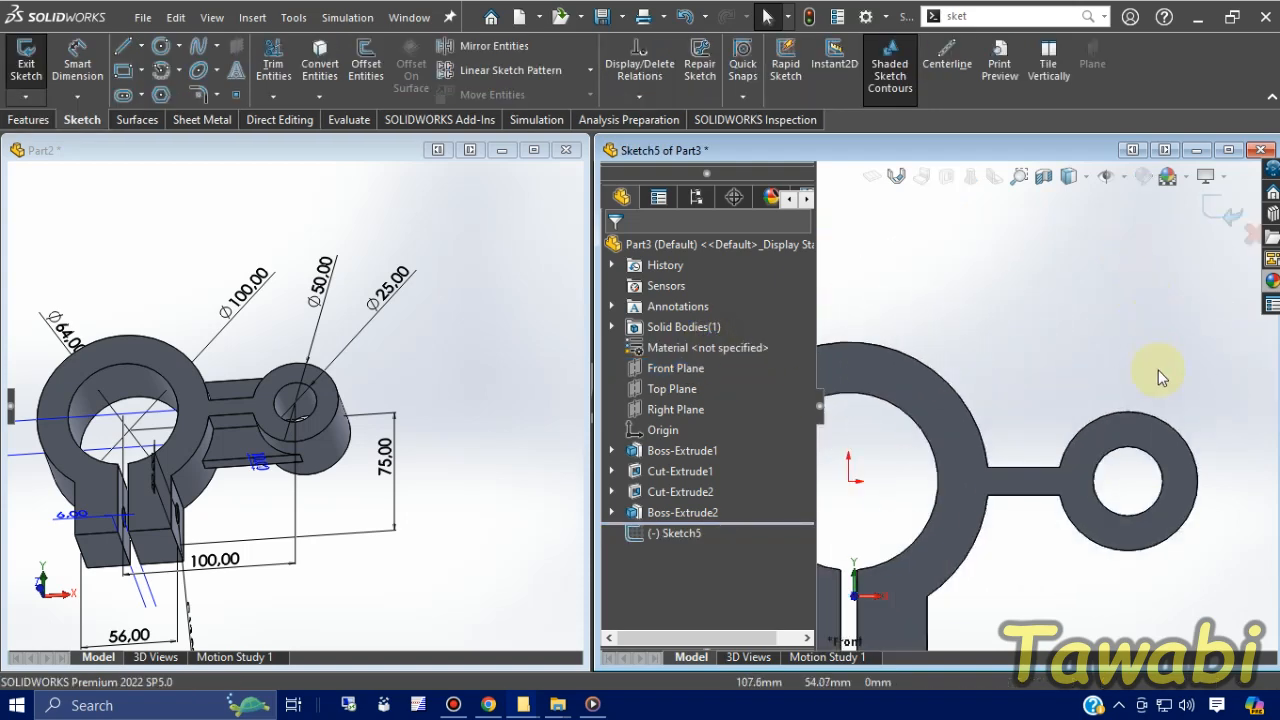
click(125, 47)
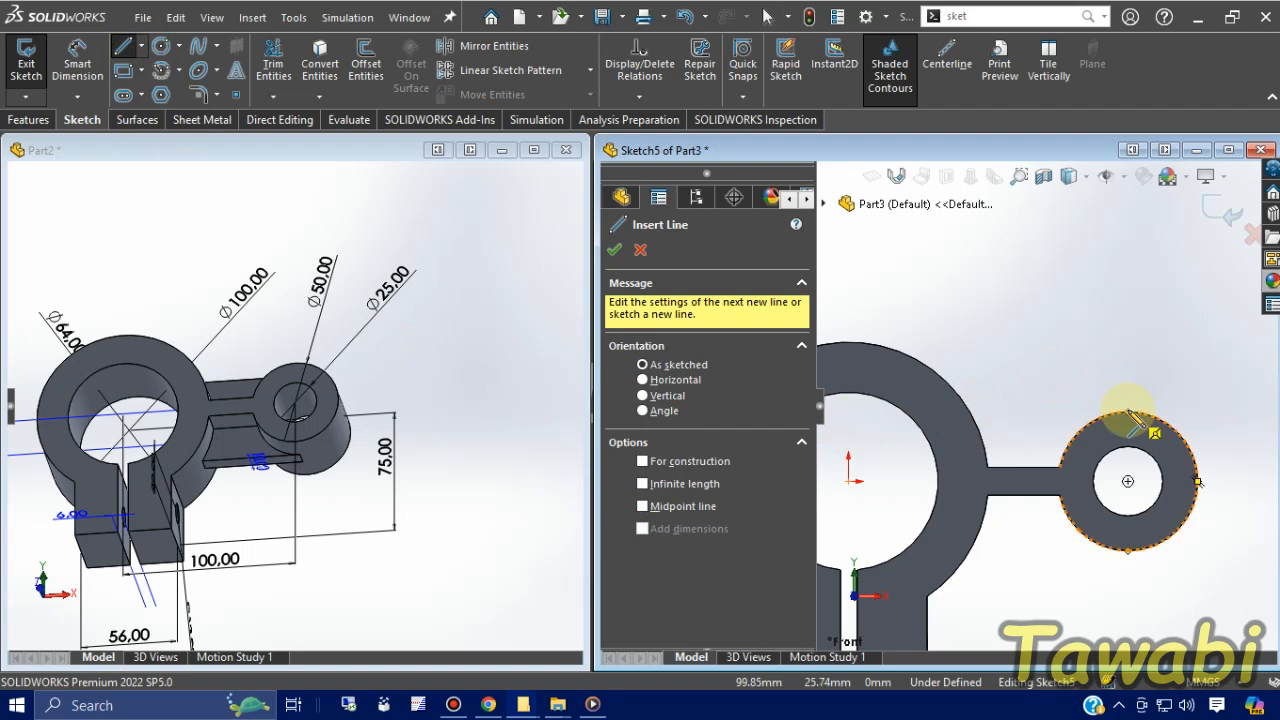
drag(1135, 412, 946, 413)
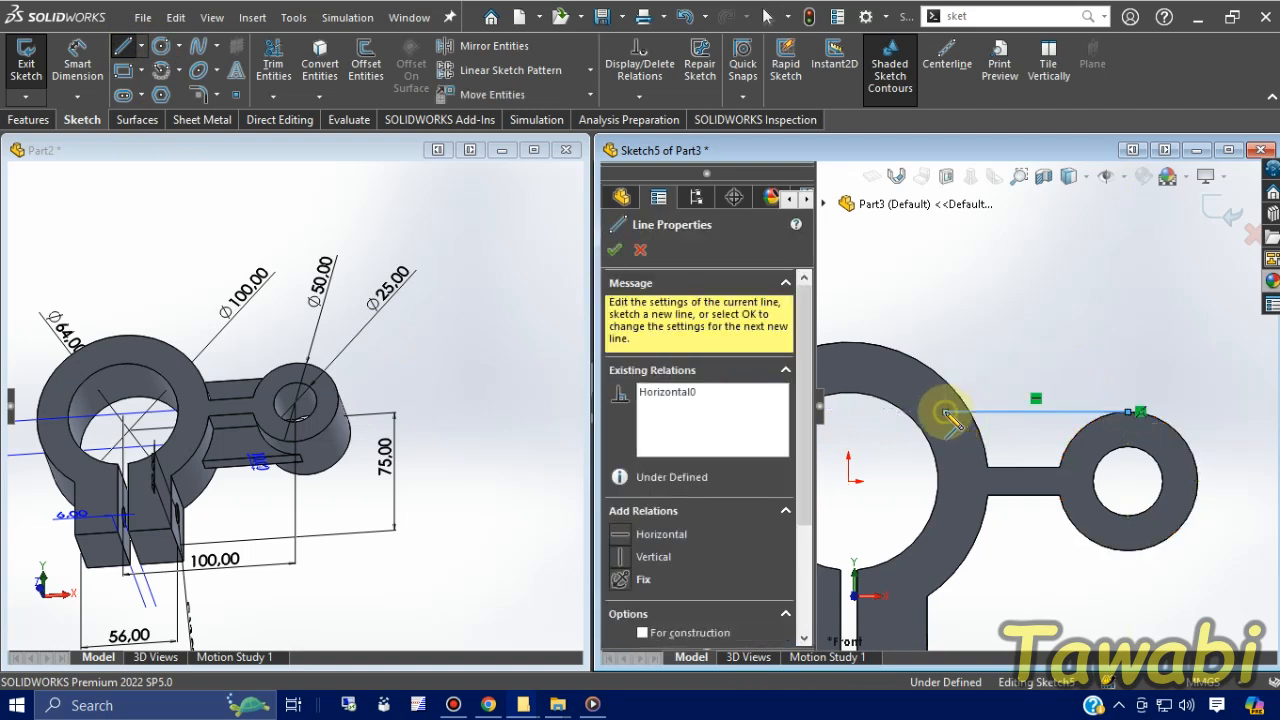
key(Escape)
scroll(930, 360, down, 2)
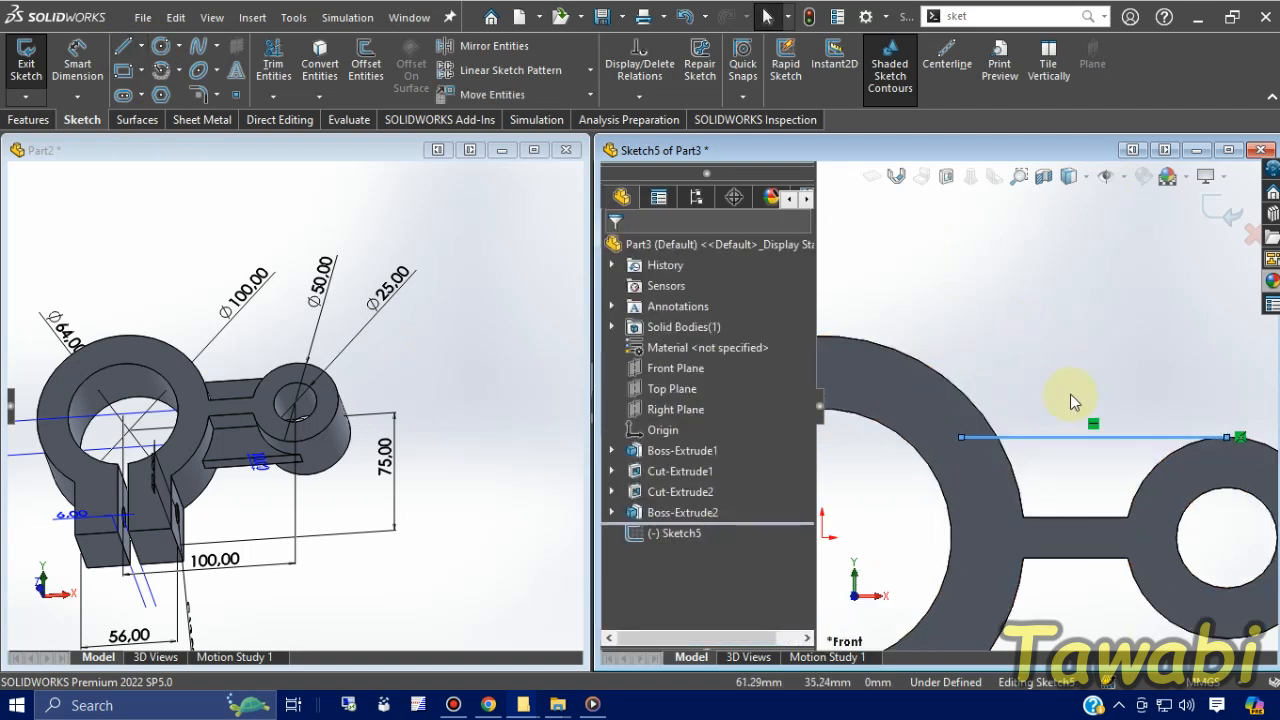
Convert the clamp ring's outer circular edge into an arc in the current sketch
click(319, 96)
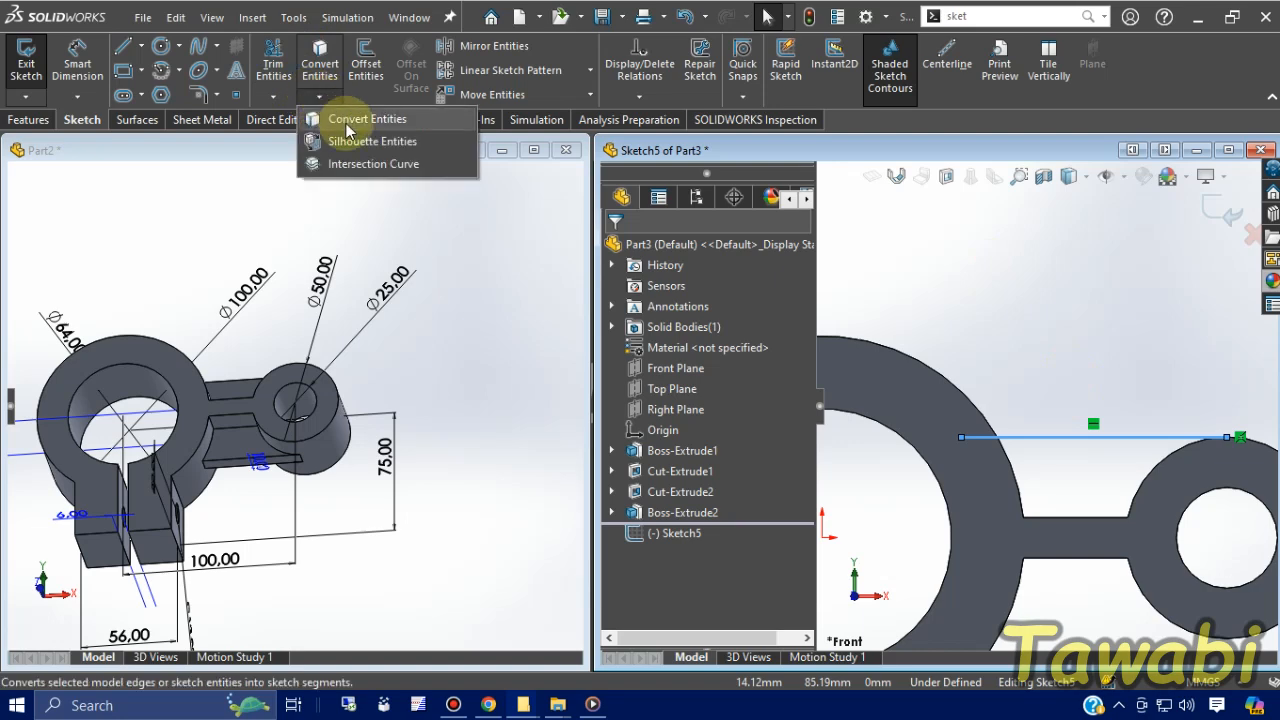
click(347, 122)
mouse_move(1006, 353)
middle_down()
mouse_move(1034, 320)
mouse_move(1020, 337)
middle_up()
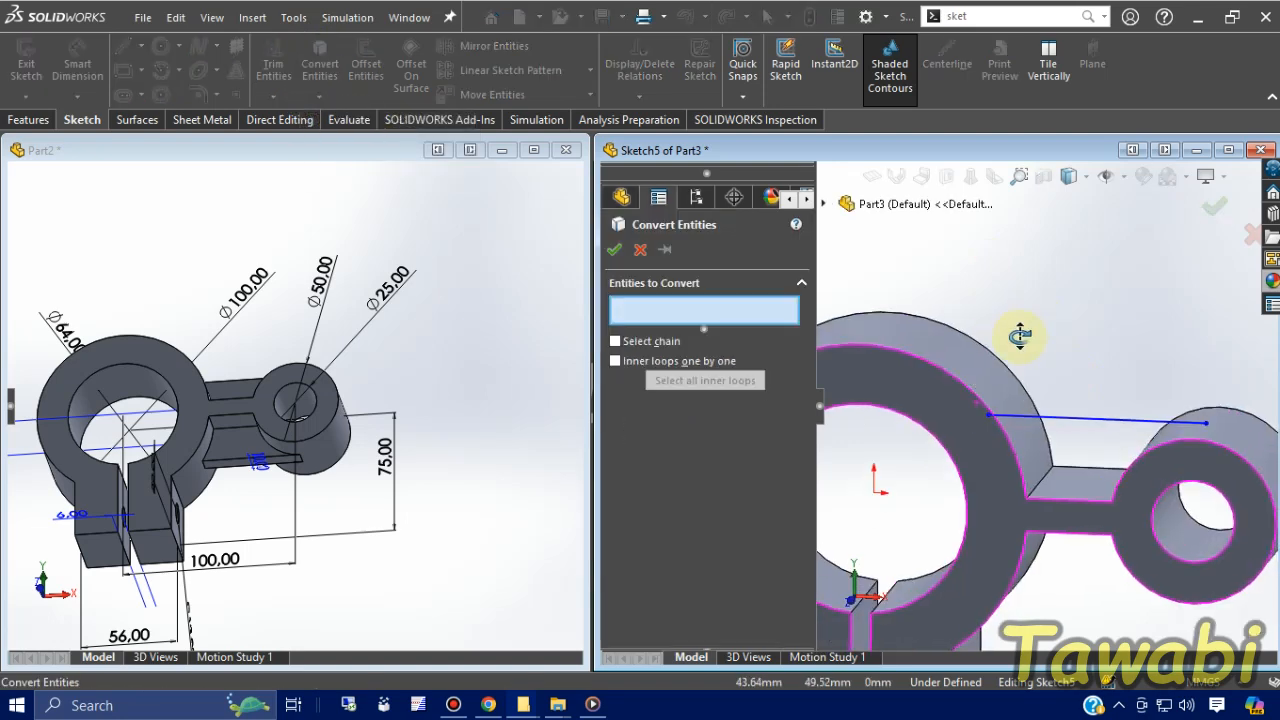
click(966, 393)
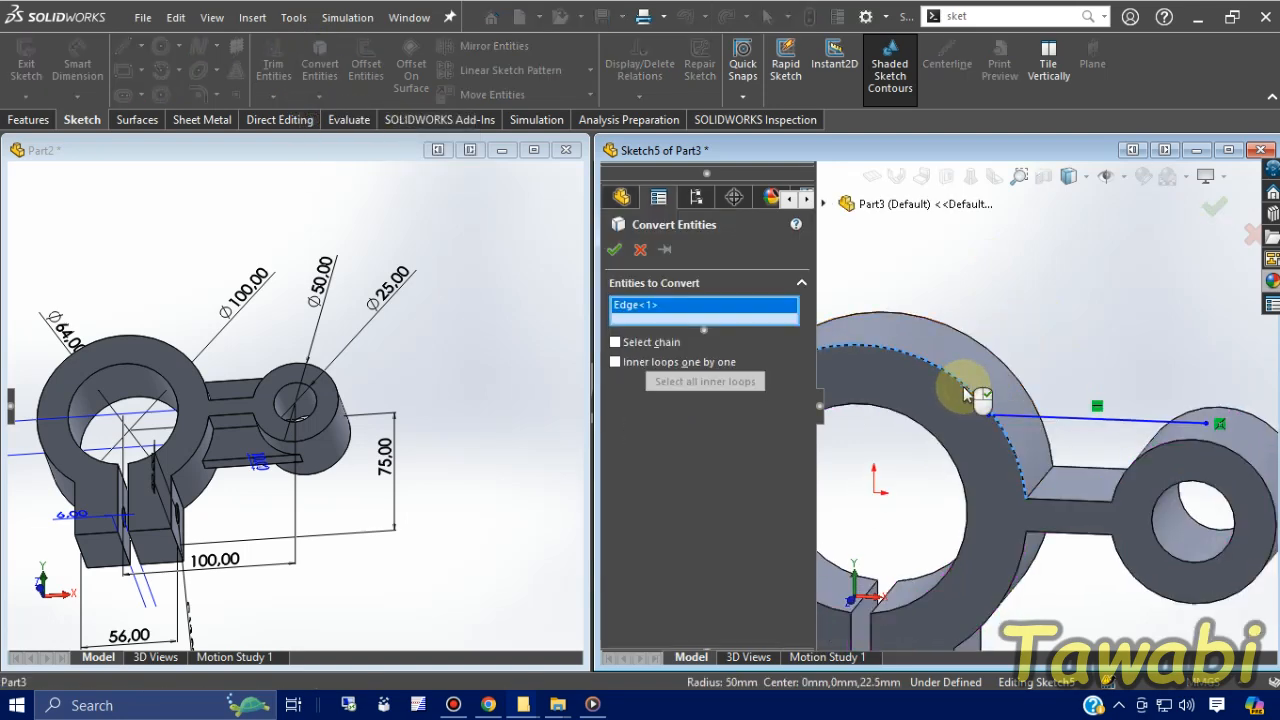
right_click(964, 393)
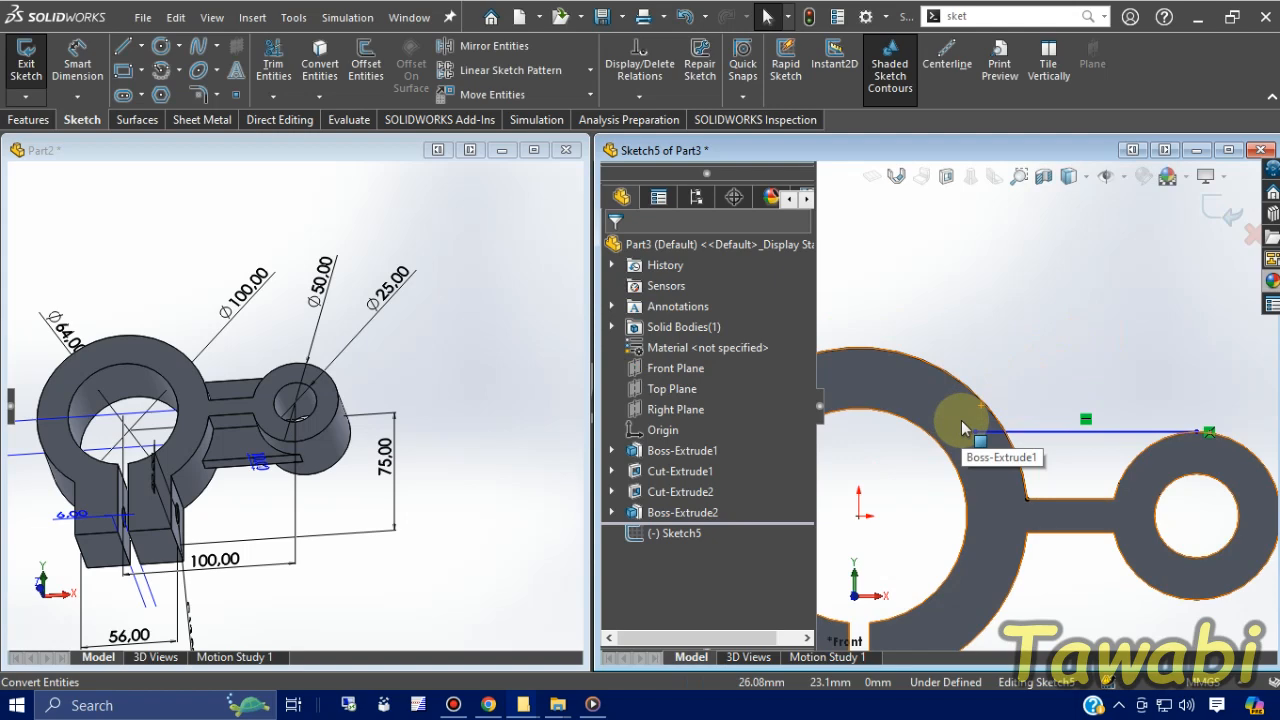
Trim the part of the horizontal line inside the clamp ring back to the converted arc
click(278, 62)
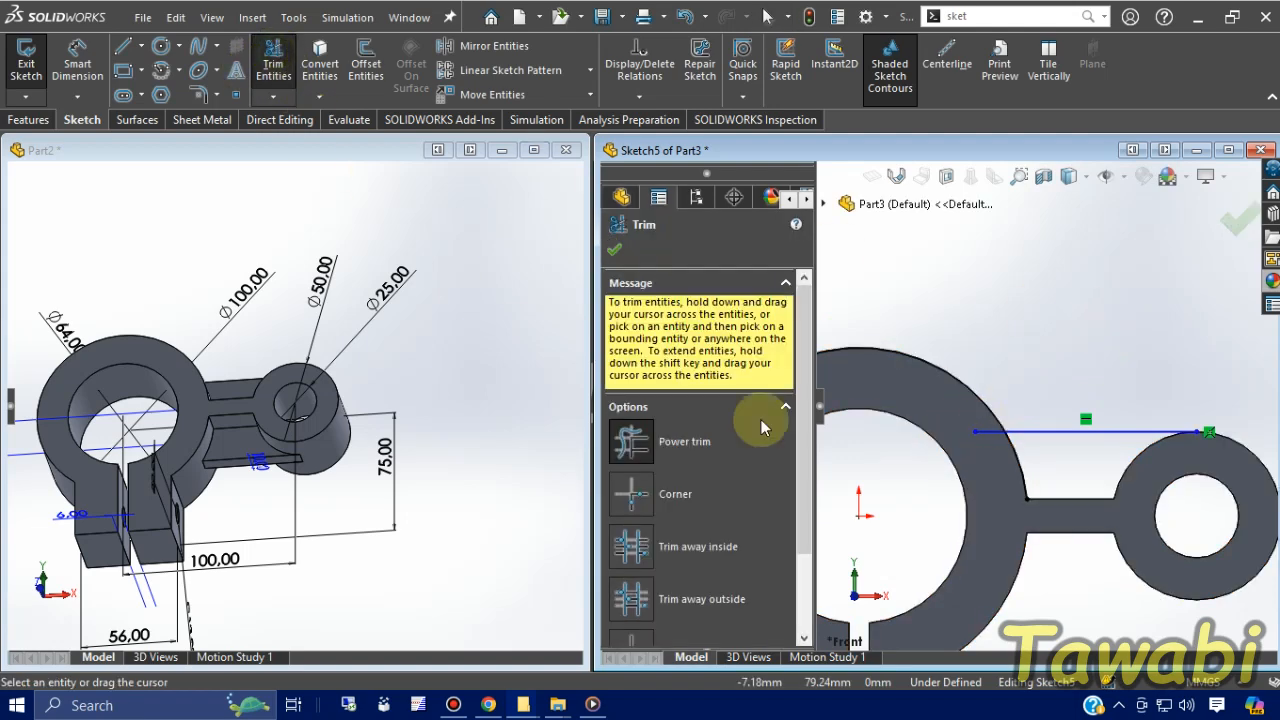
scroll(995, 442, down, 1)
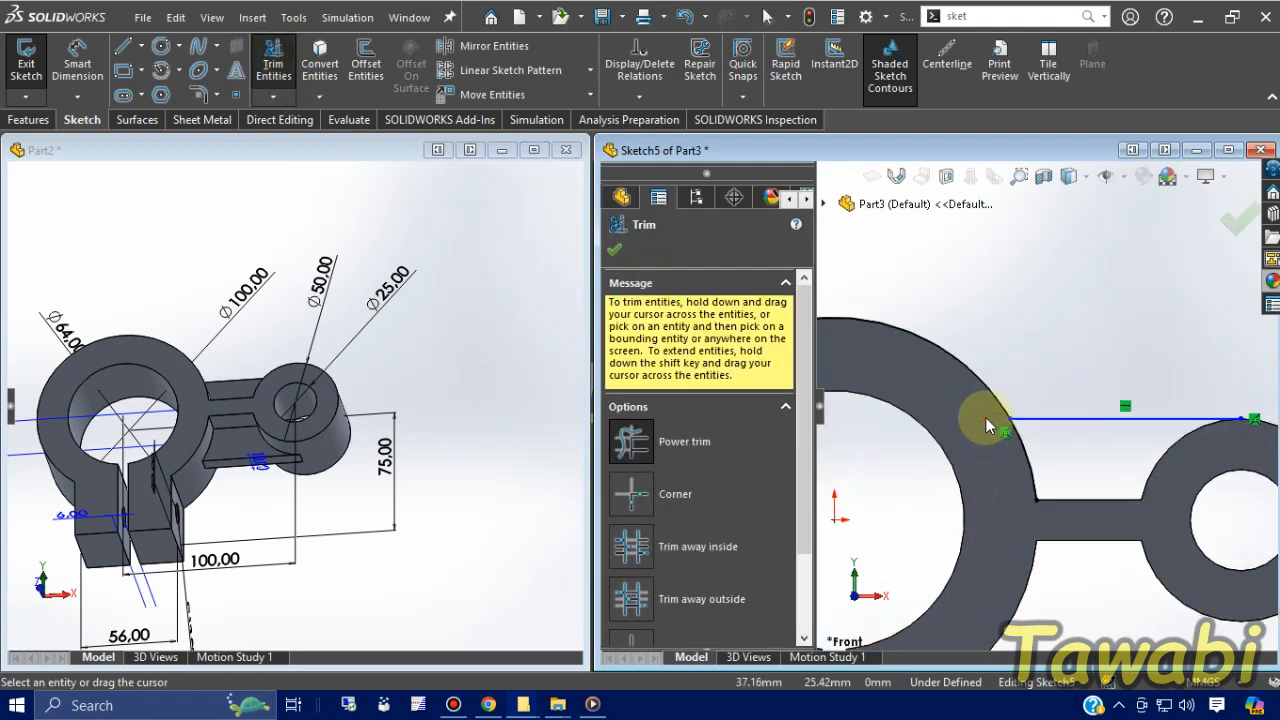
scroll(1045, 405, up, 1)
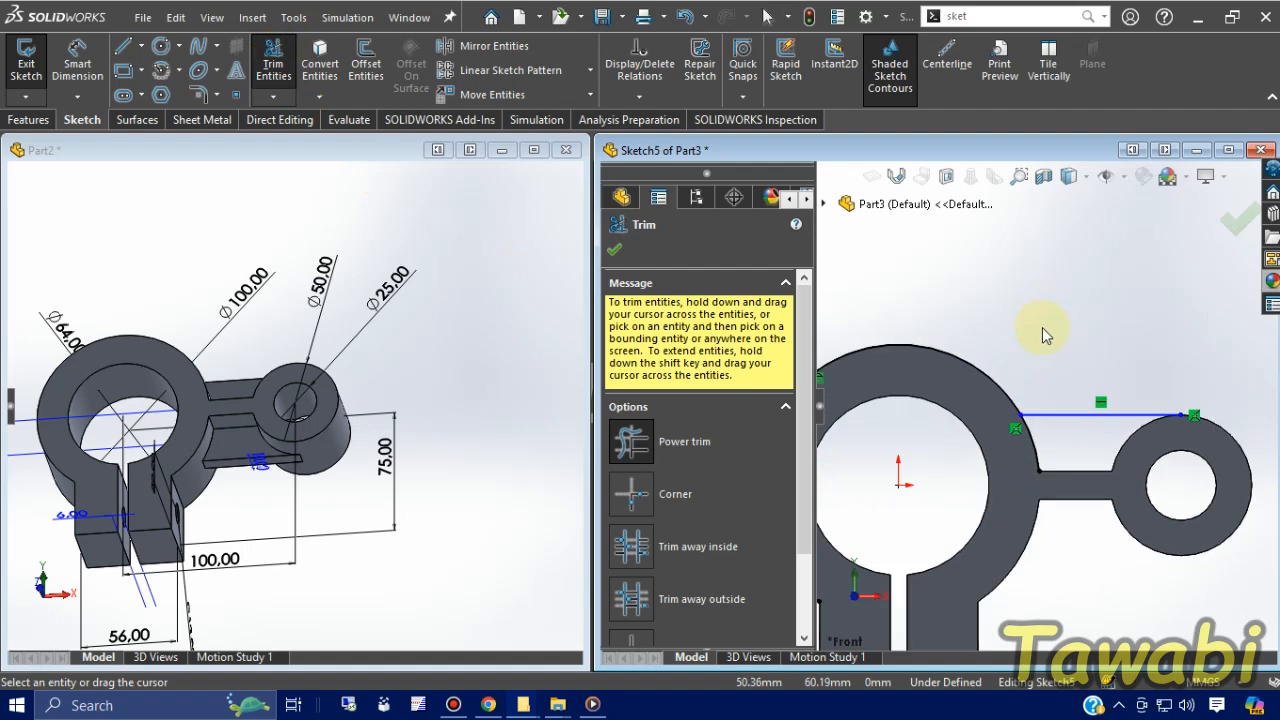
click(615, 252)
Delete the converted arc on the clamp ring, keeping only the horizontal line in the sketch
scroll(1094, 366, up, 1)
key(ctrl+7)
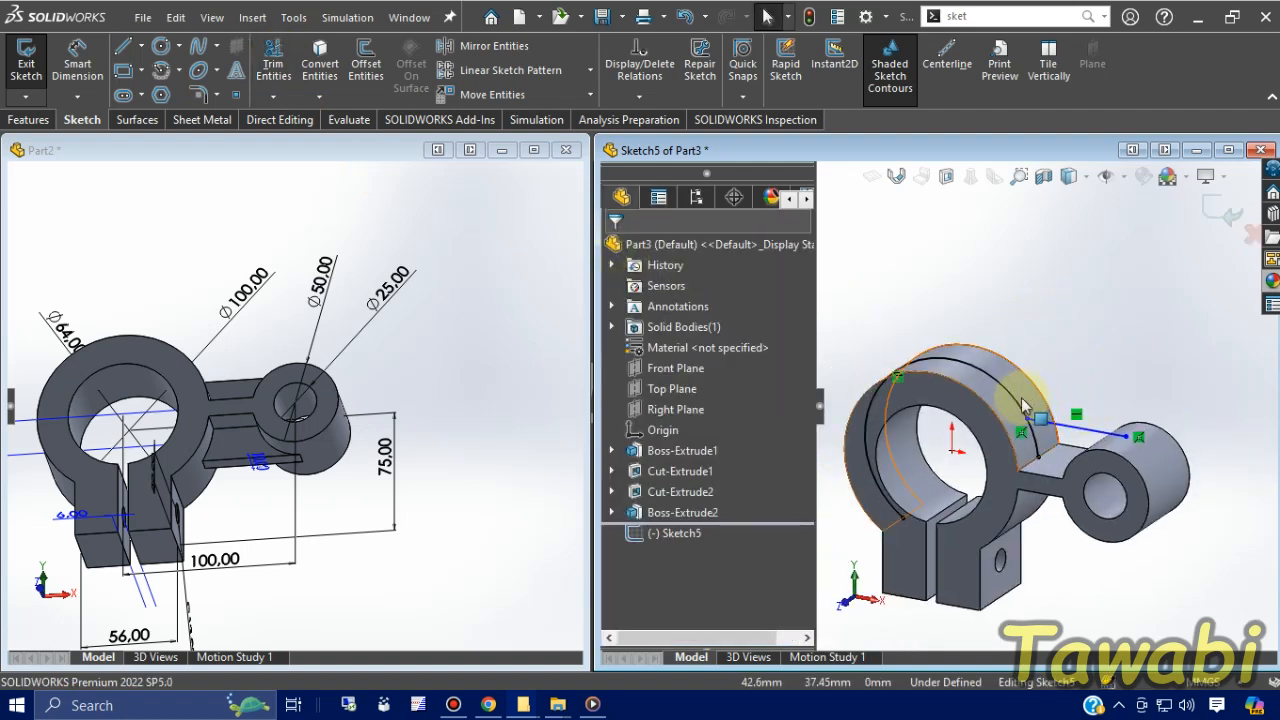
click(1018, 400)
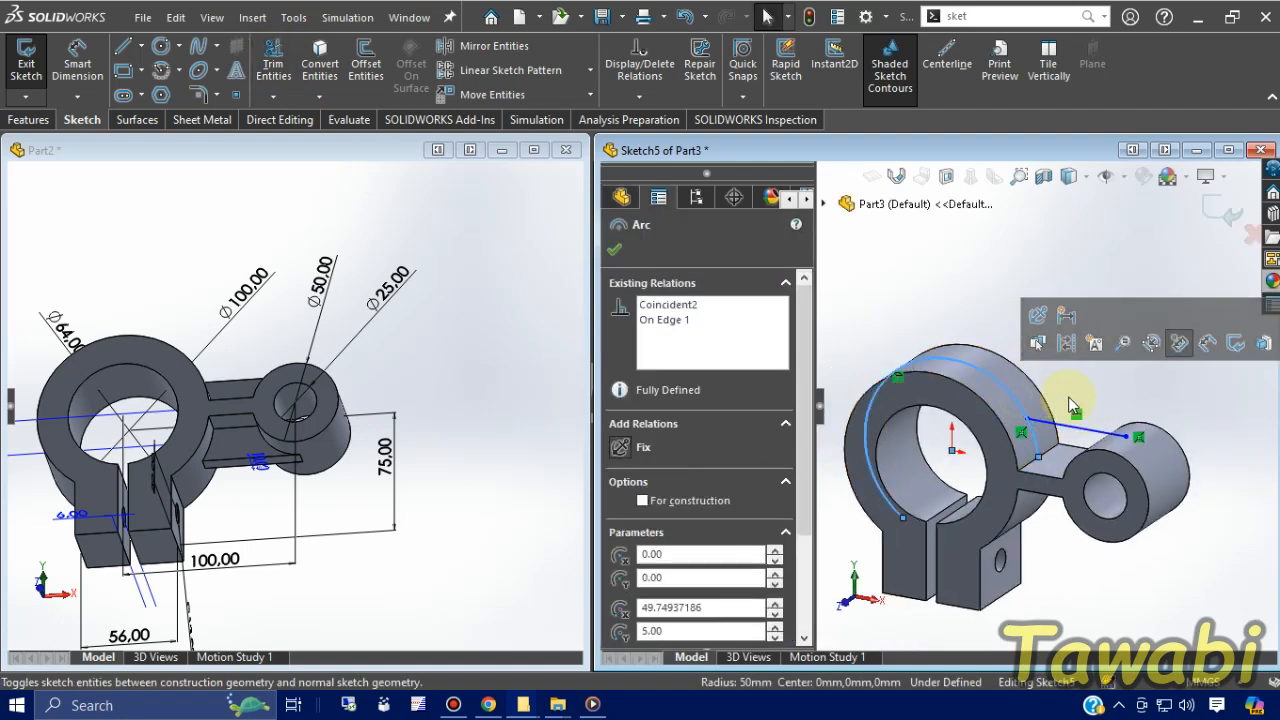
key(Delete)
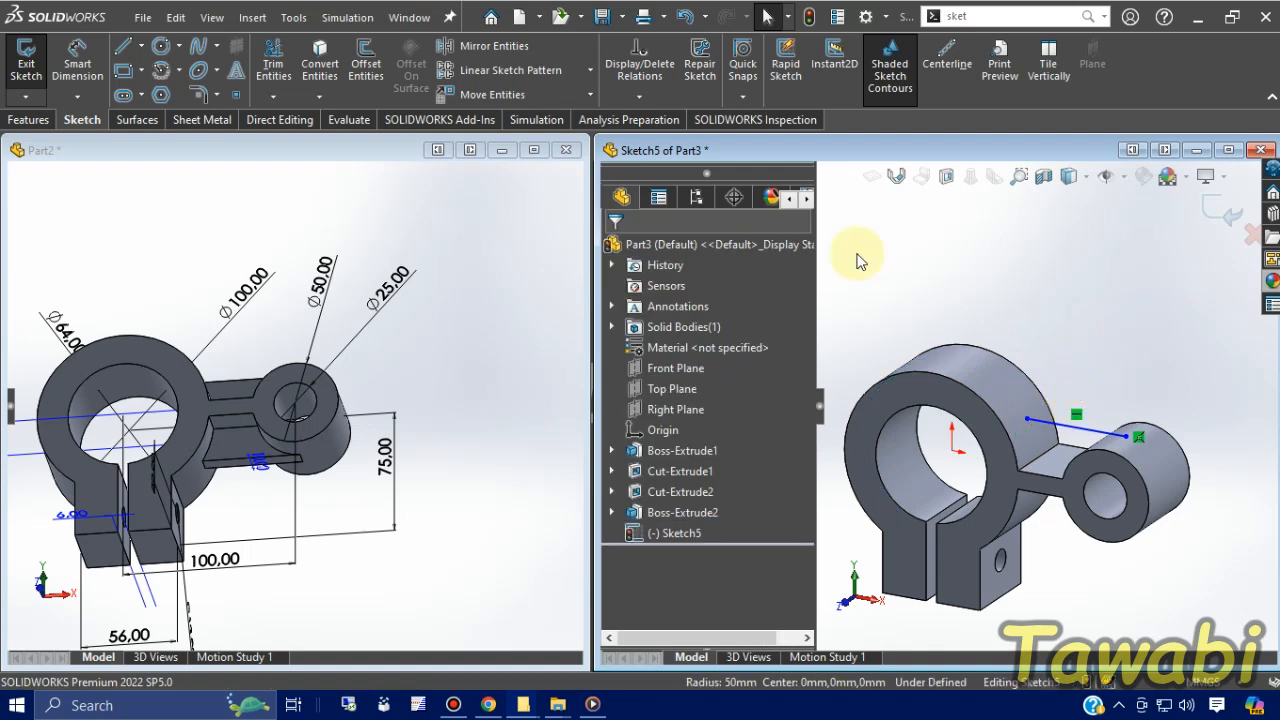
Create a 10 mm thick rib on both sides of the horizontal line, filling down to the connecting arm
click(28, 119)
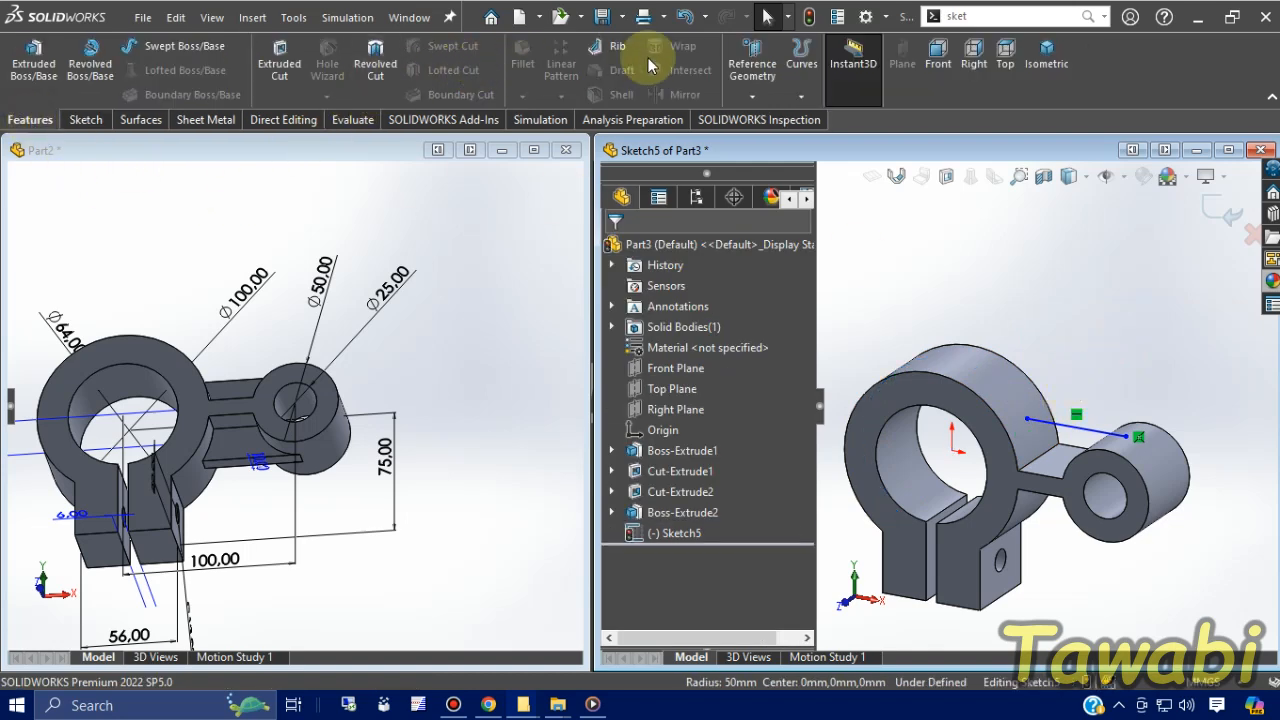
click(609, 48)
scroll(1143, 400, down, 3)
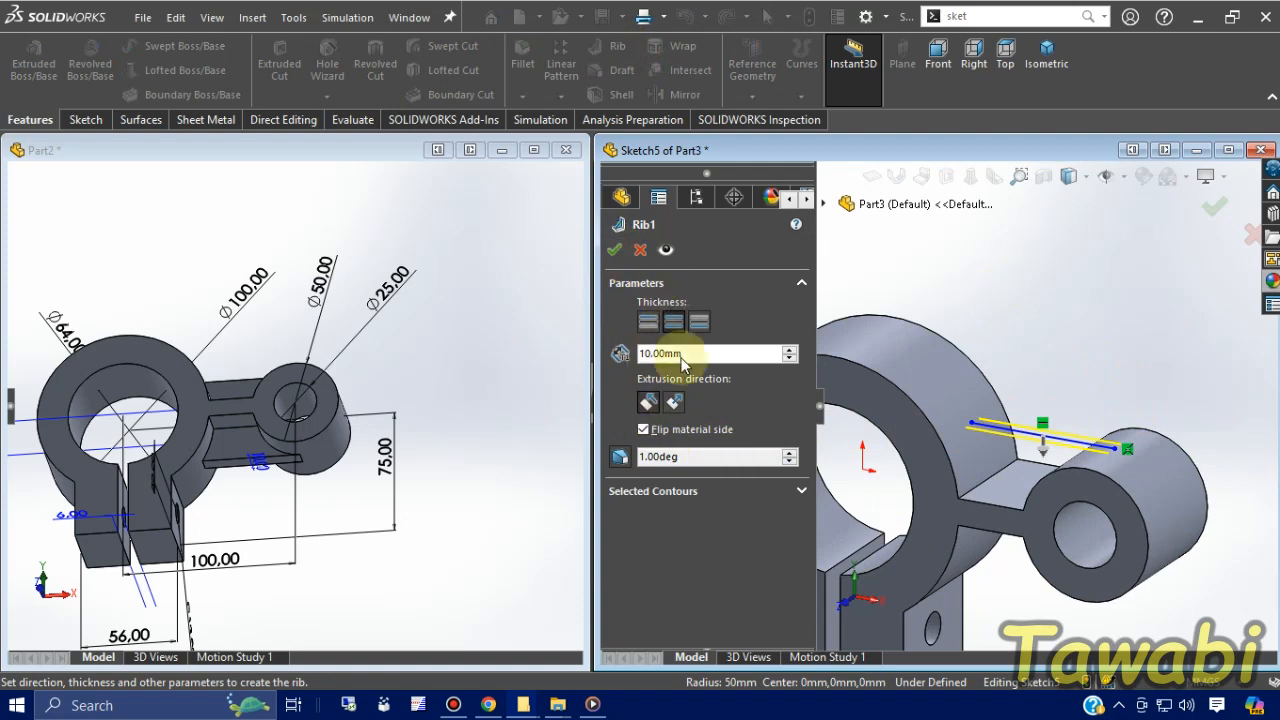
click(614, 251)
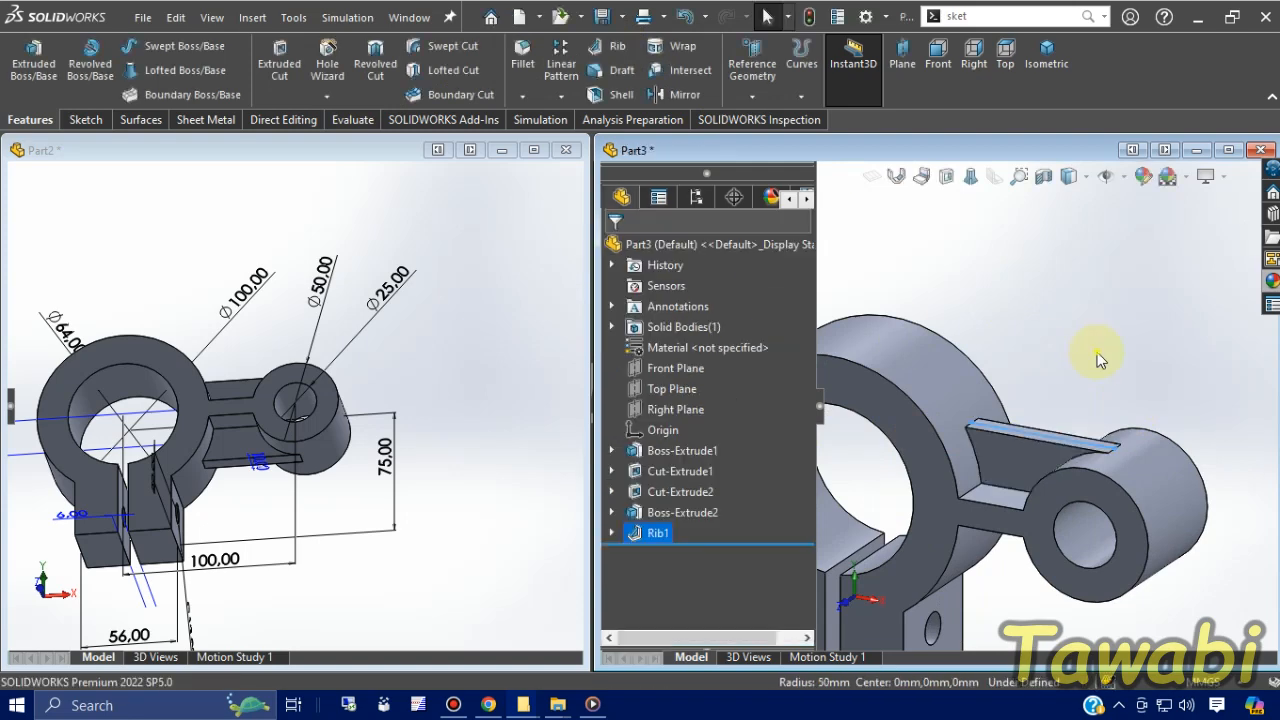
shift+middle_drag(1094, 349, 1109, 509)
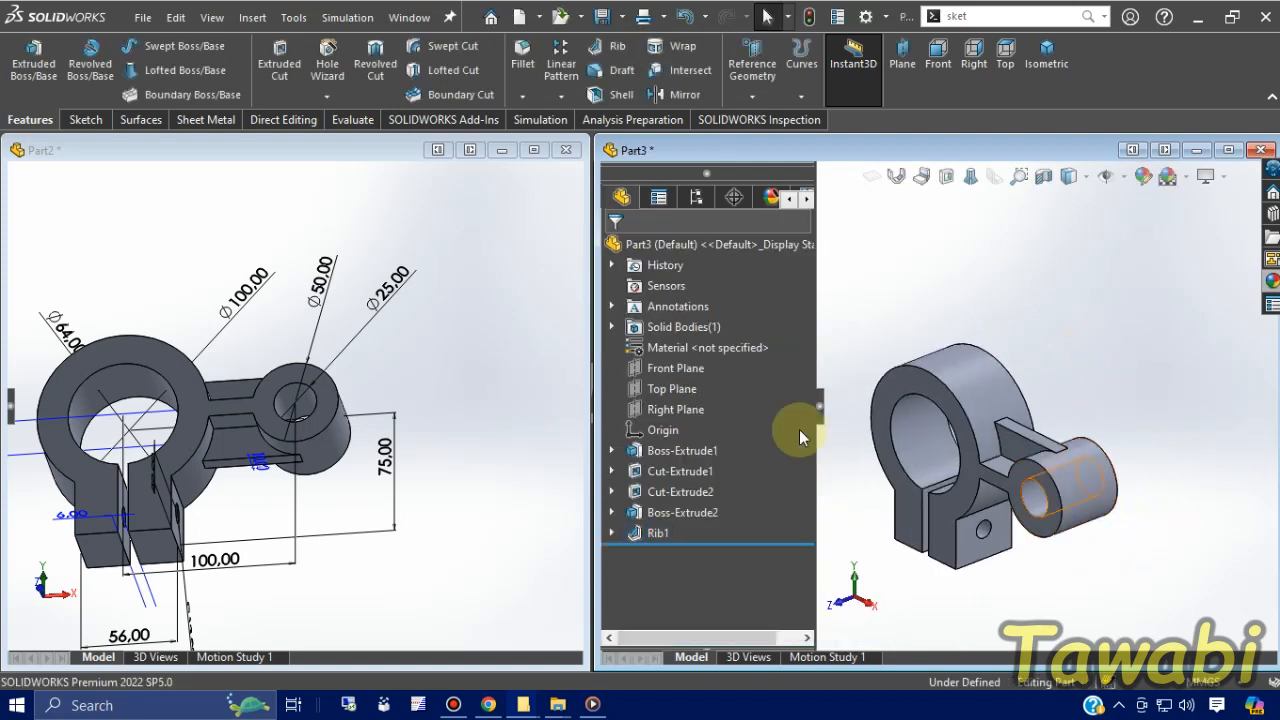
click(676, 391)
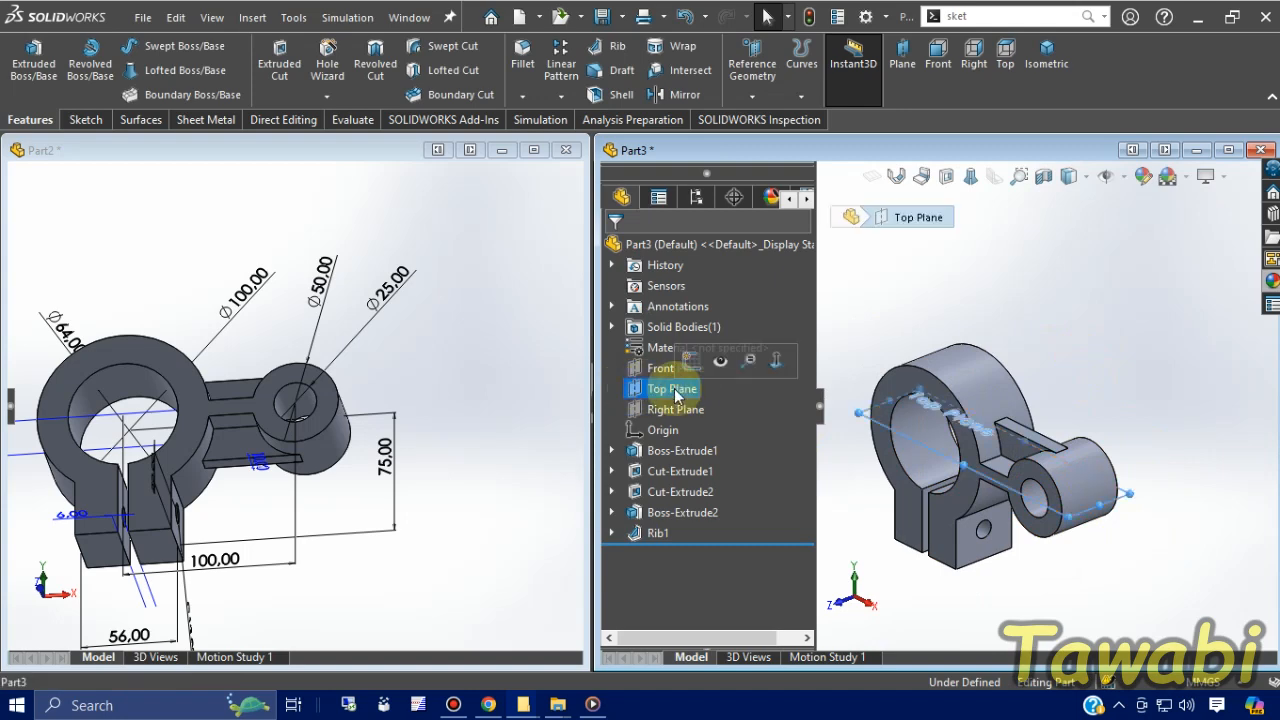
click(689, 362)
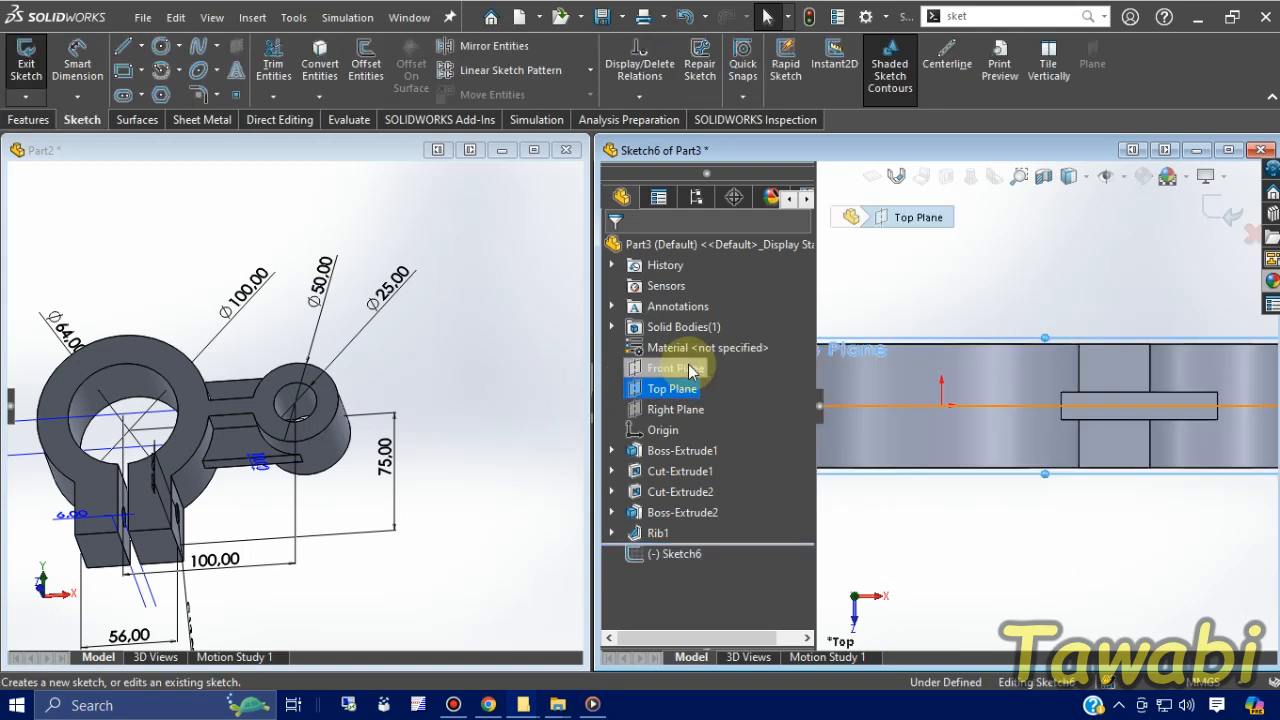
middle_drag(1054, 509, 1201, 273)
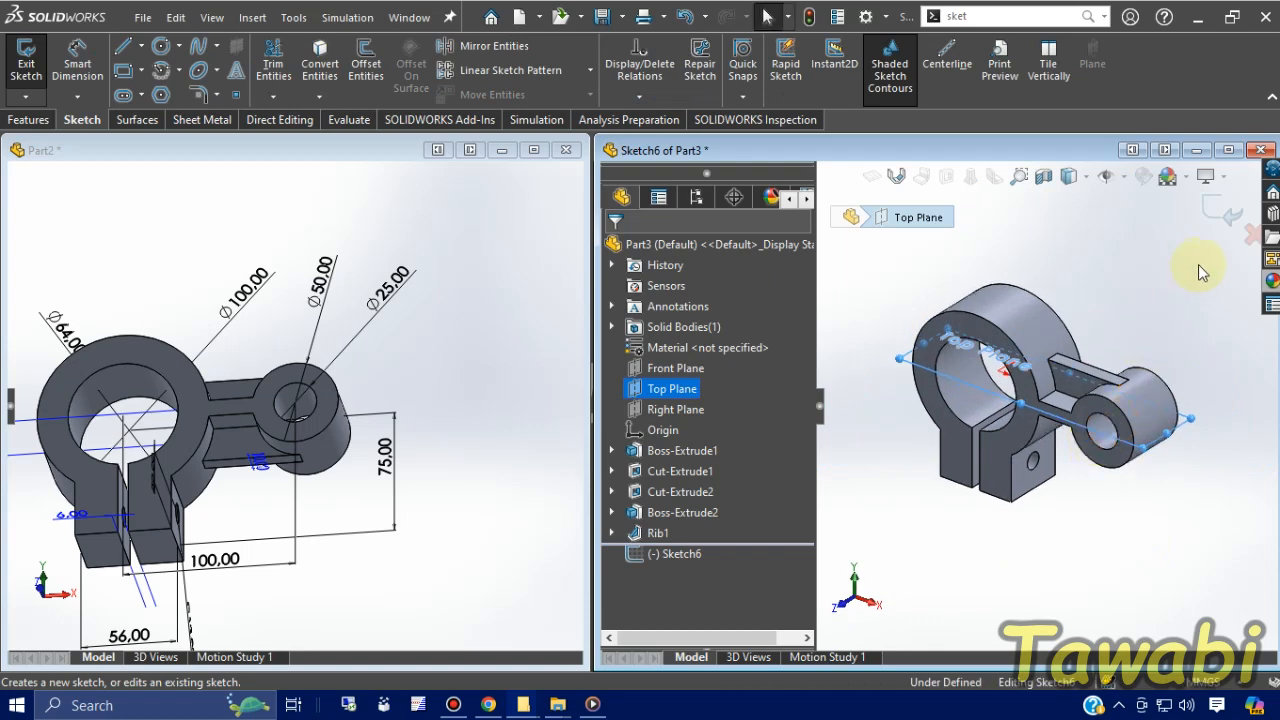
click(1252, 234)
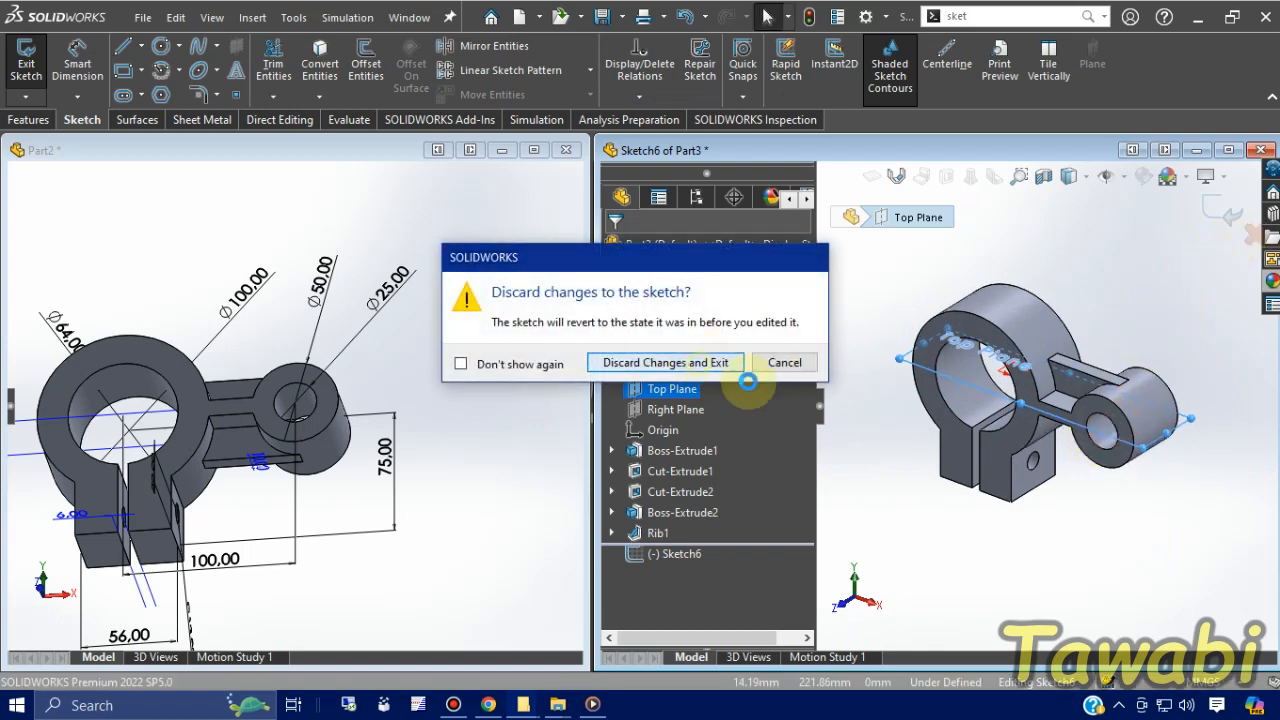
click(736, 364)
Show the Top Plane in the new part's model view
click(668, 389)
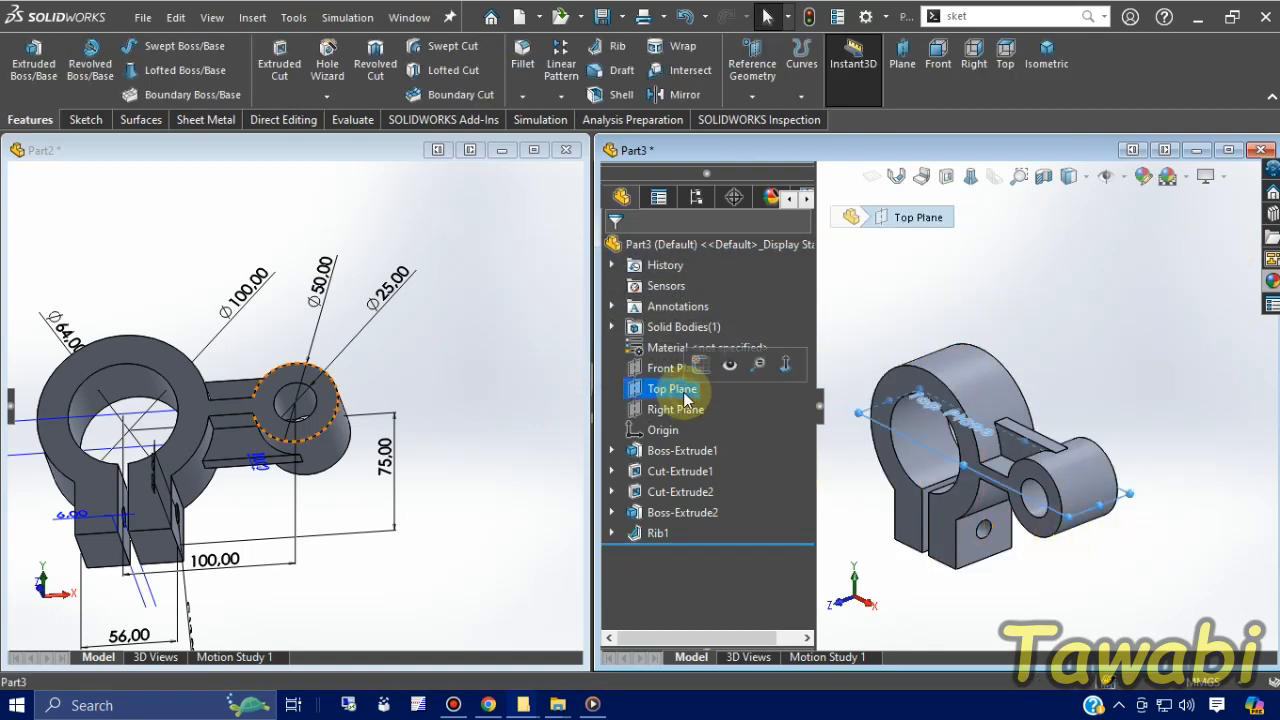
click(730, 369)
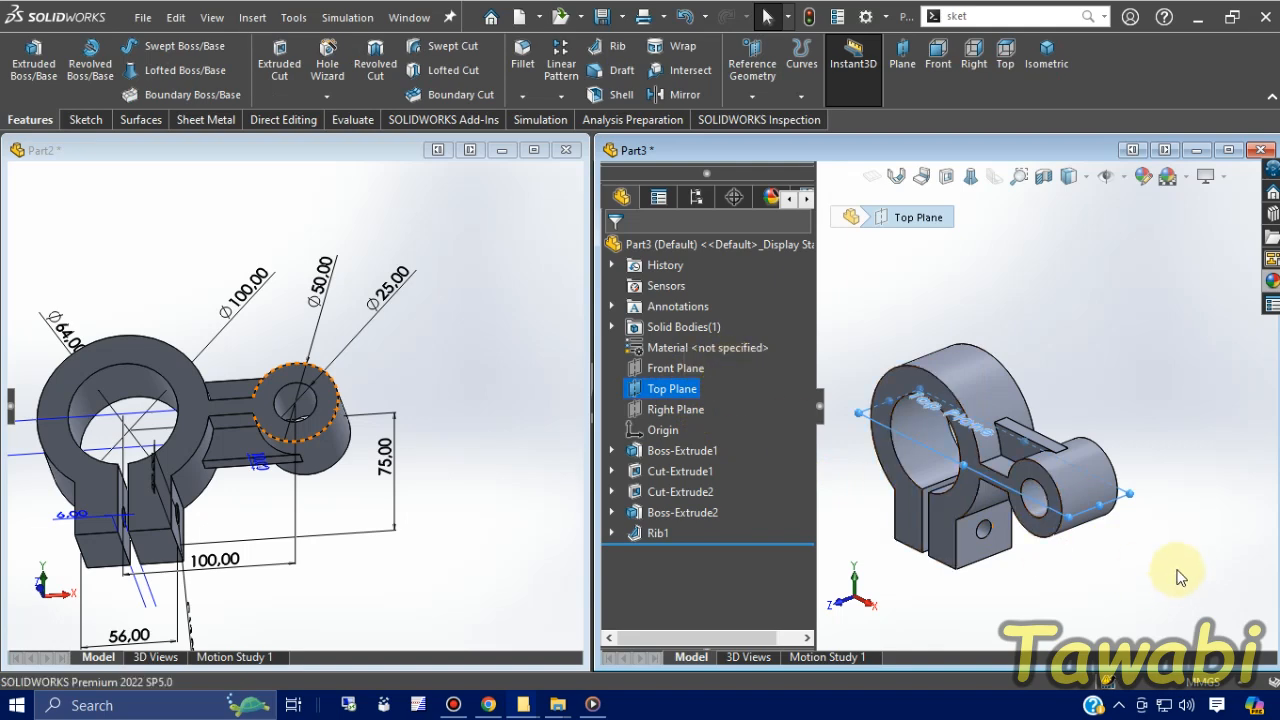
mouse_move(1177, 573)
middle_down()
mouse_move(1103, 540)
mouse_move(1117, 517)
mouse_move(1146, 520)
mouse_move(1168, 530)
mouse_move(1169, 561)
middle_up()
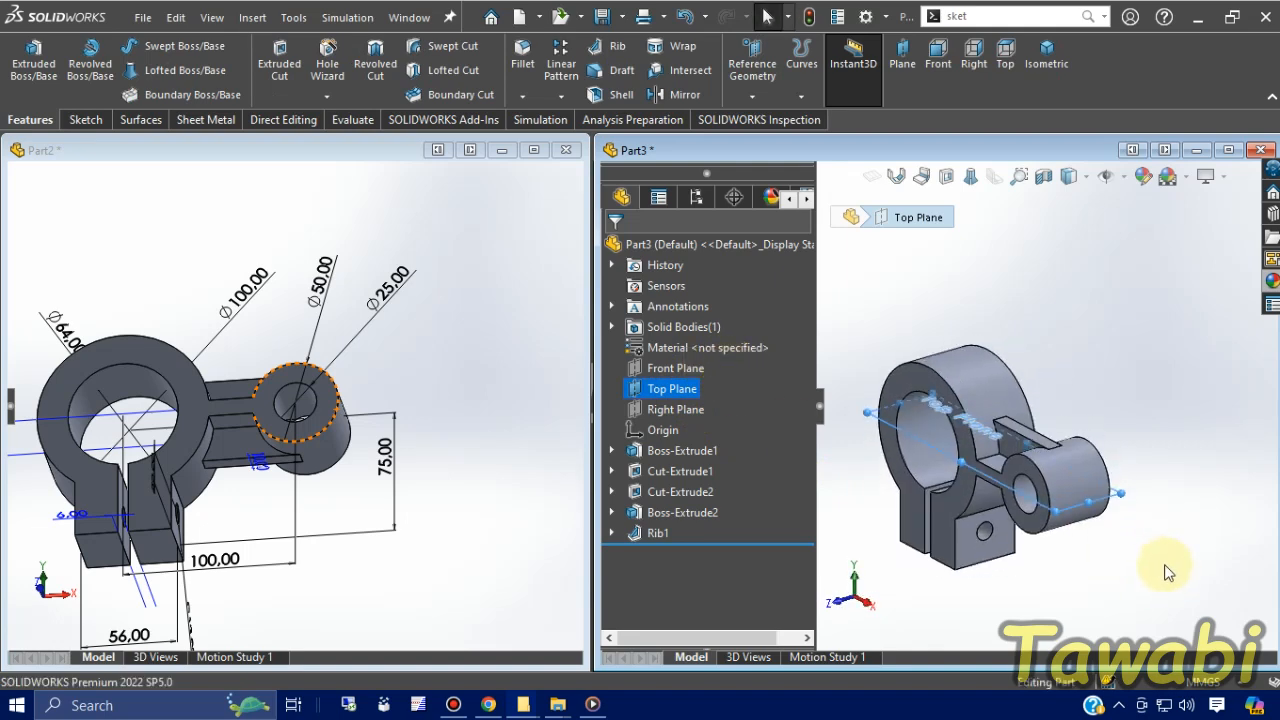
scroll(1088, 430, down, 3)
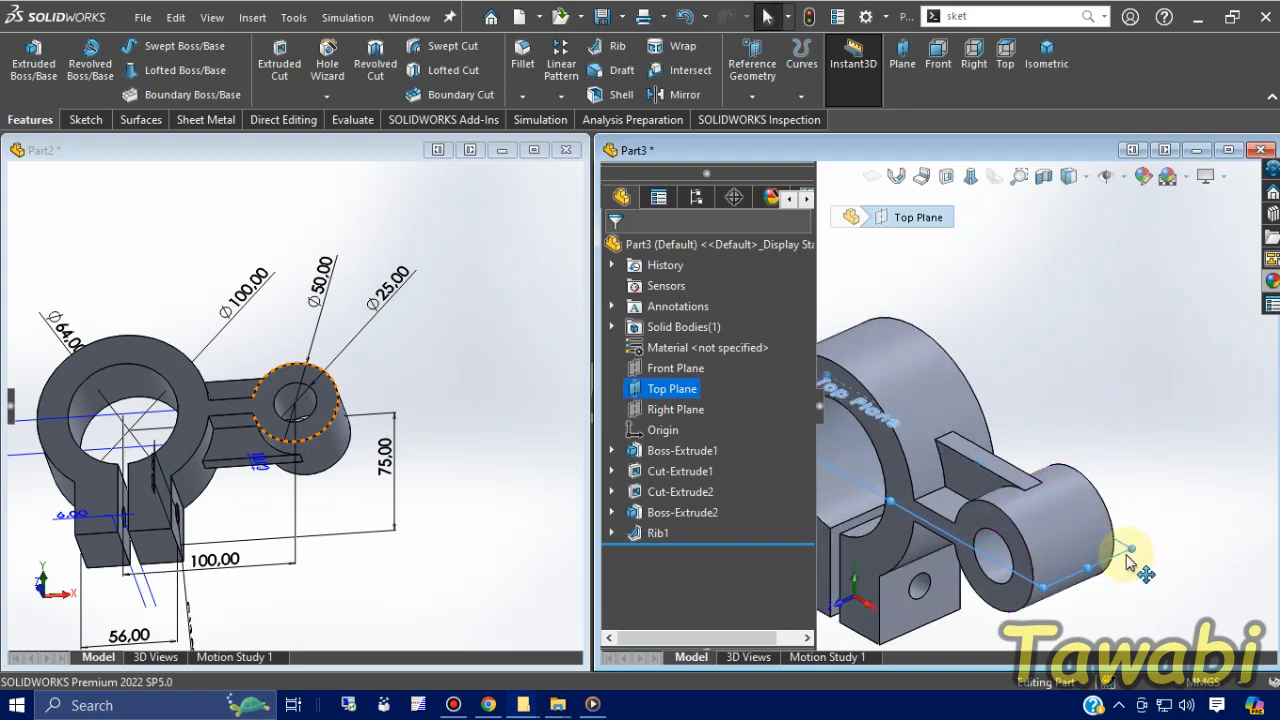
scroll(1170, 492, up, 2)
click(1158, 494)
scroll(1090, 360, up, 2)
scroll(928, 314, down, 2)
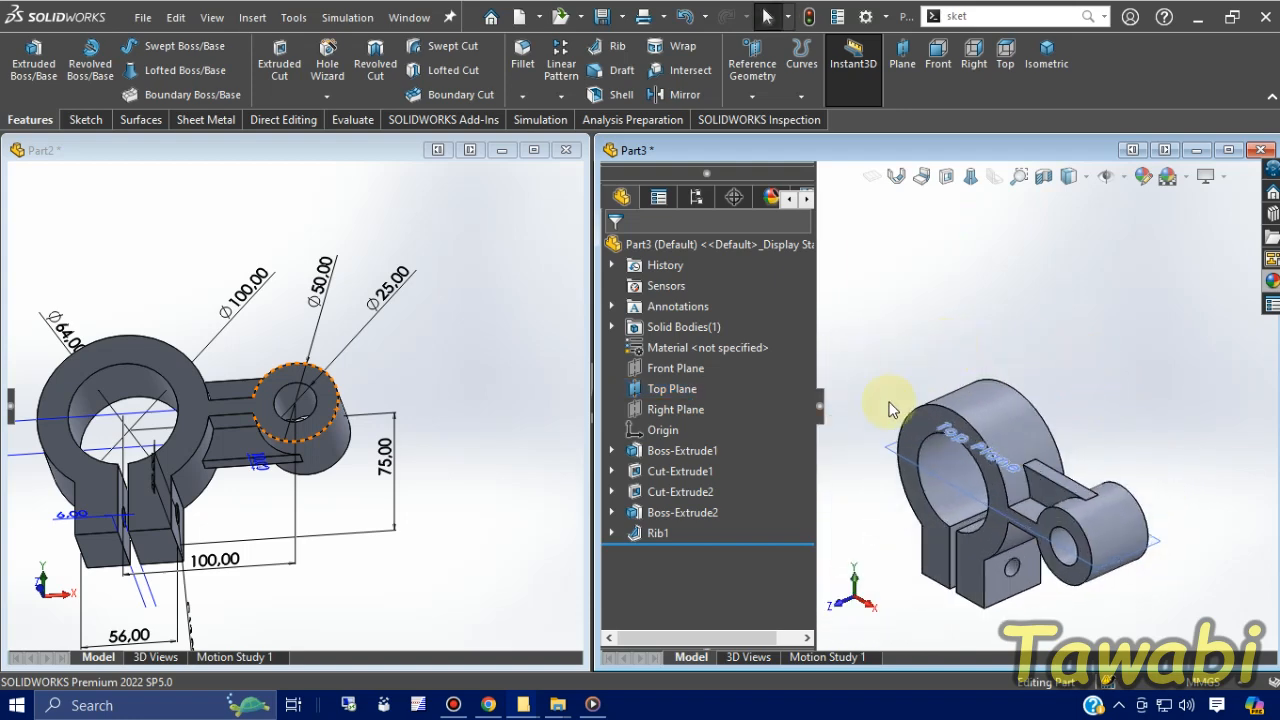
Mirror the Rib1 feature about the Top Plane to the underside of the connecting arm
click(895, 455)
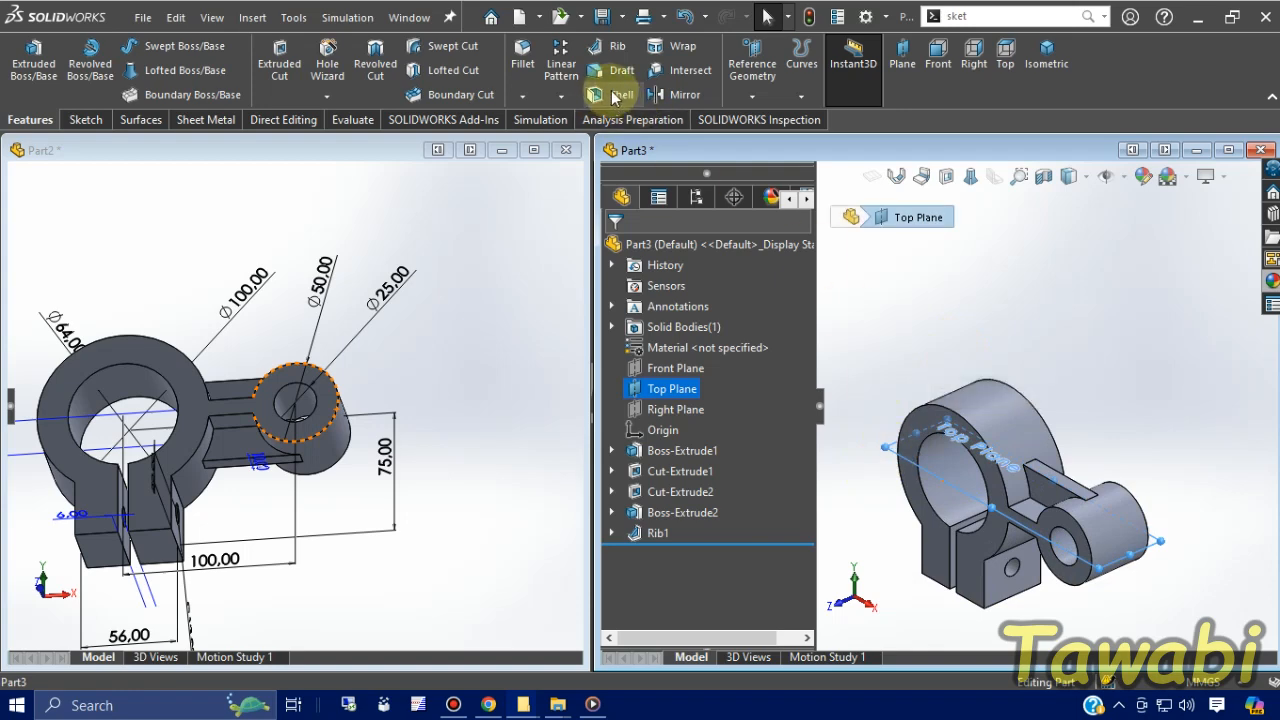
click(680, 94)
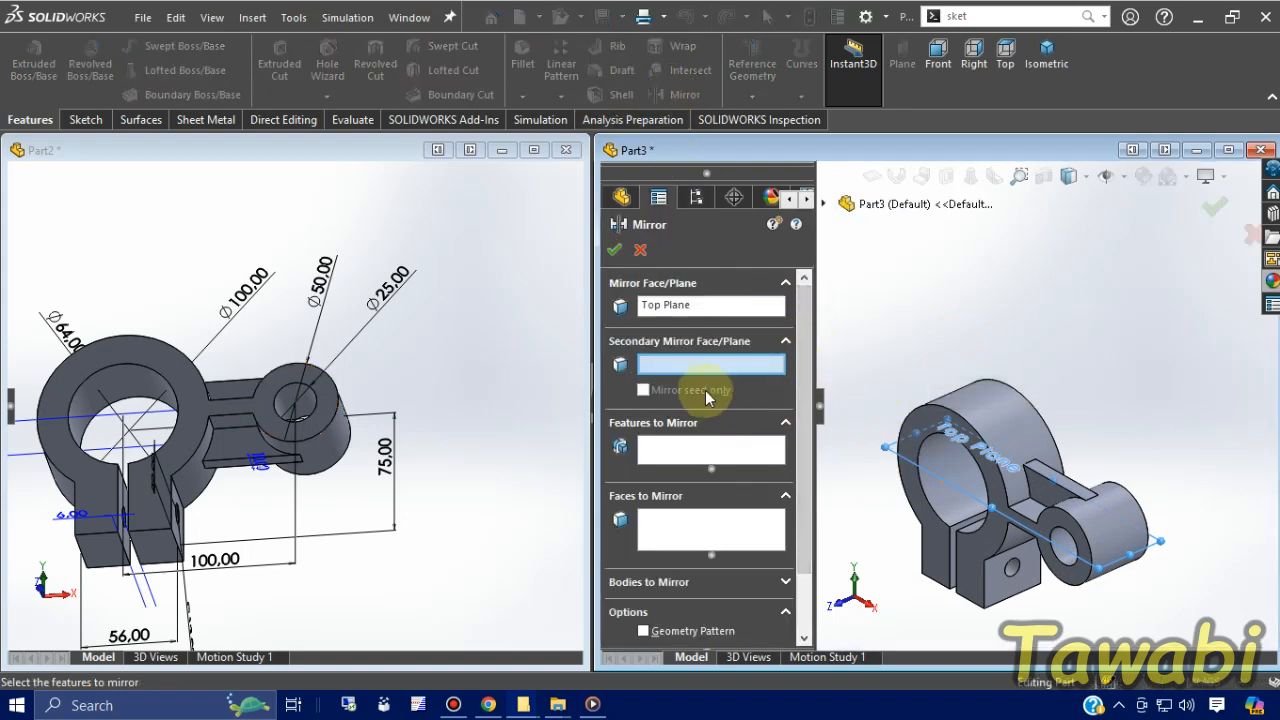
click(700, 453)
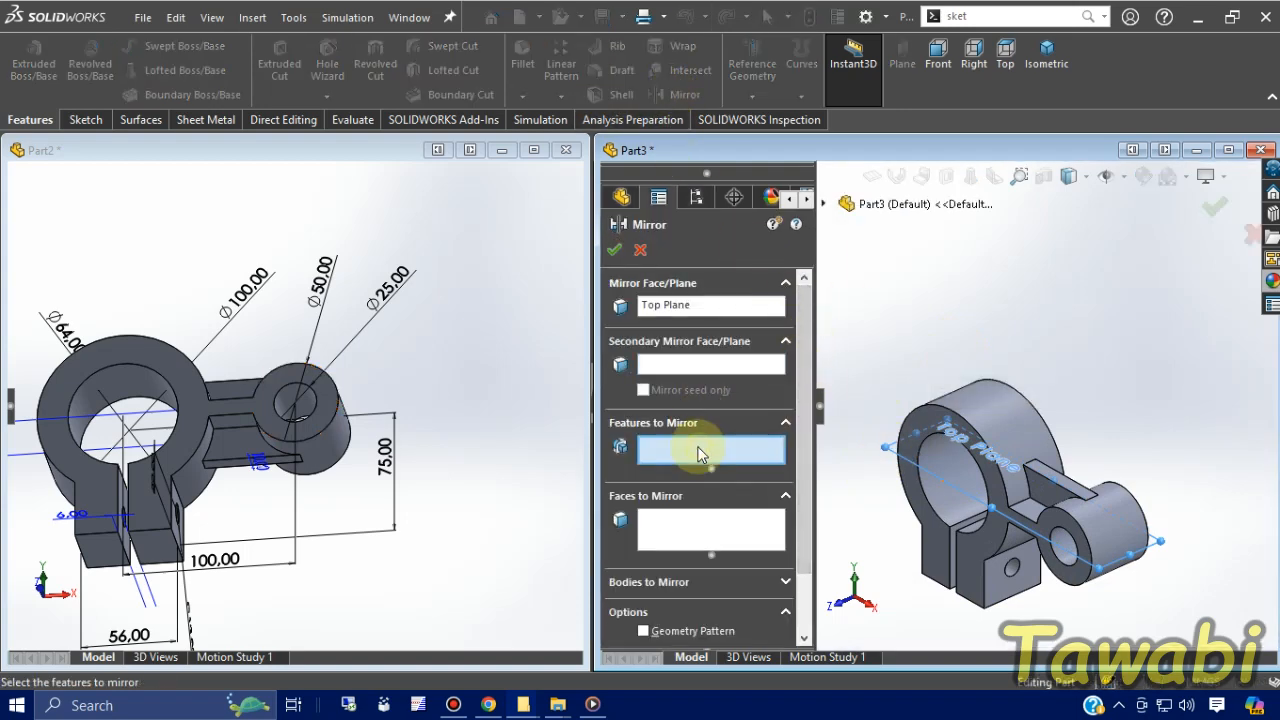
click(825, 205)
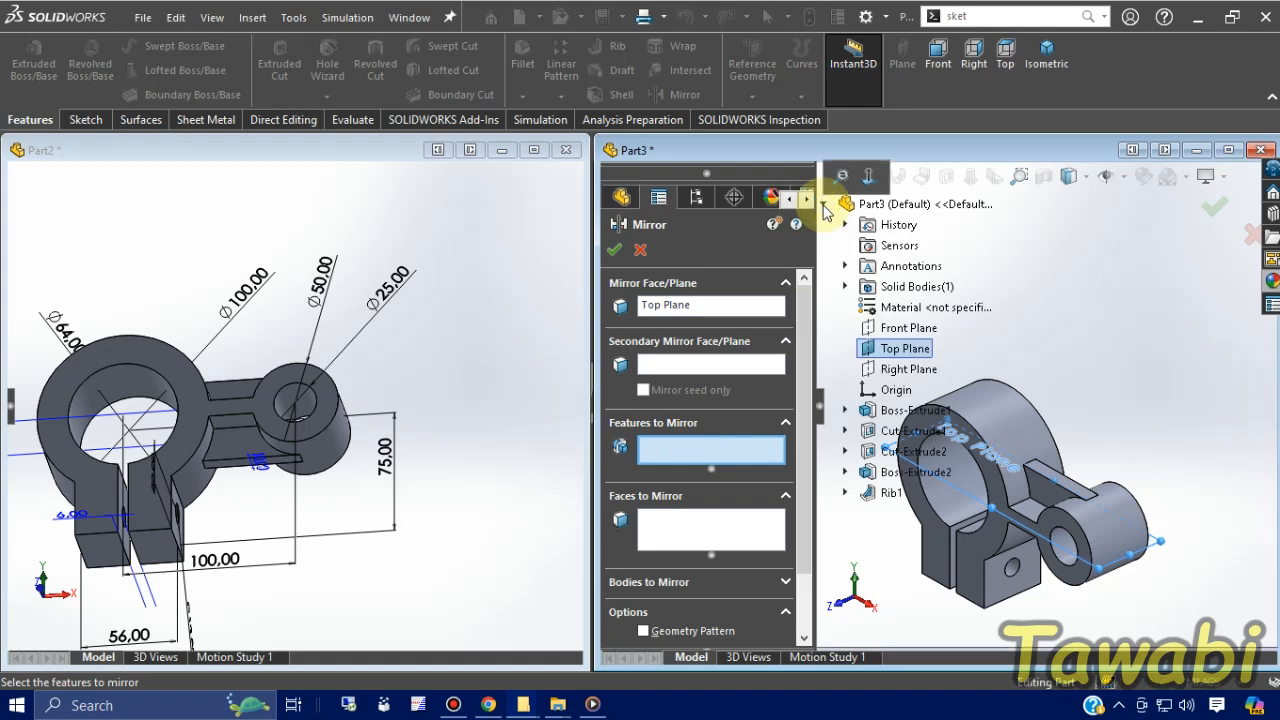
click(882, 495)
middle_drag(1143, 614, 1190, 565)
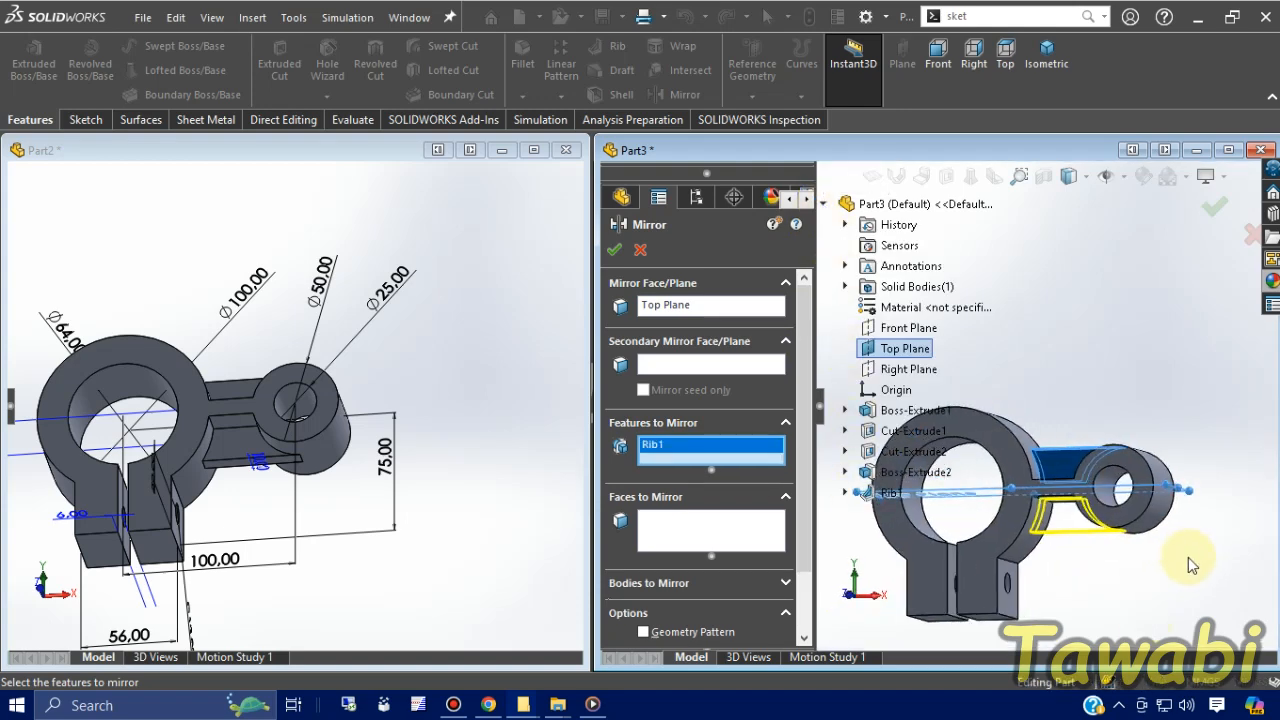
click(614, 249)
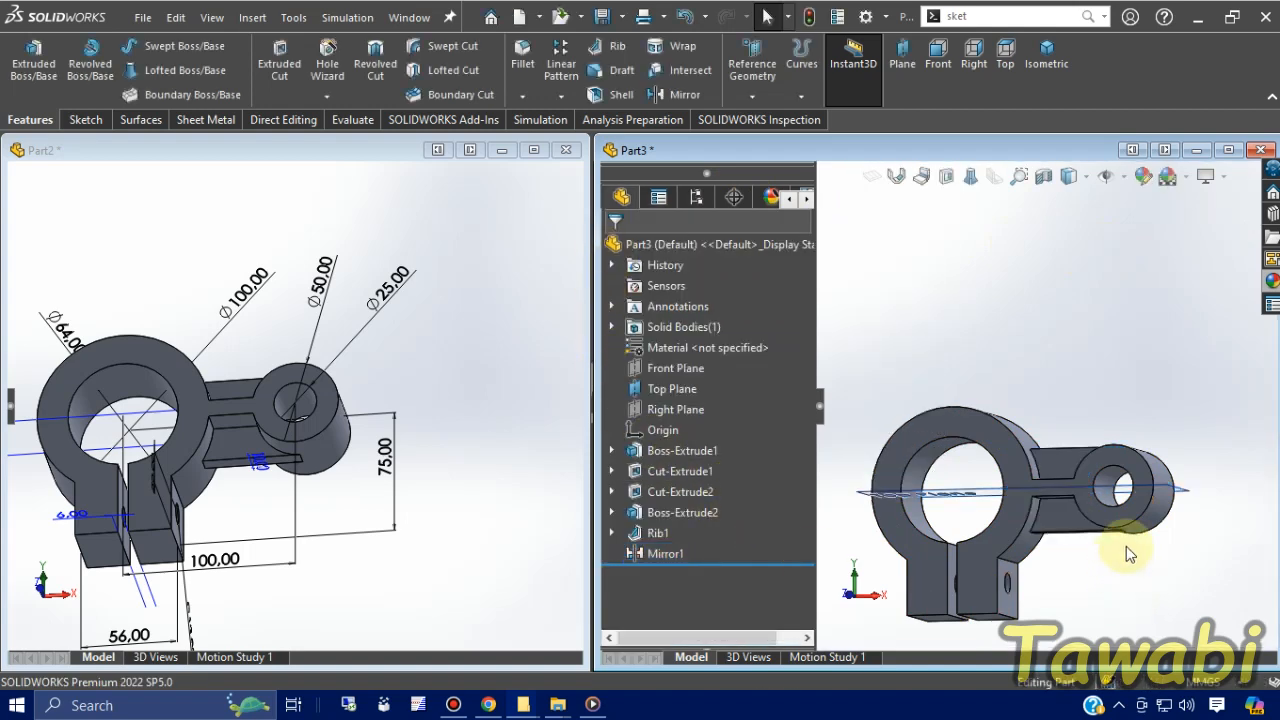
Hide the Top Plane in the new part
middle_drag(1128, 555, 991, 529)
click(978, 500)
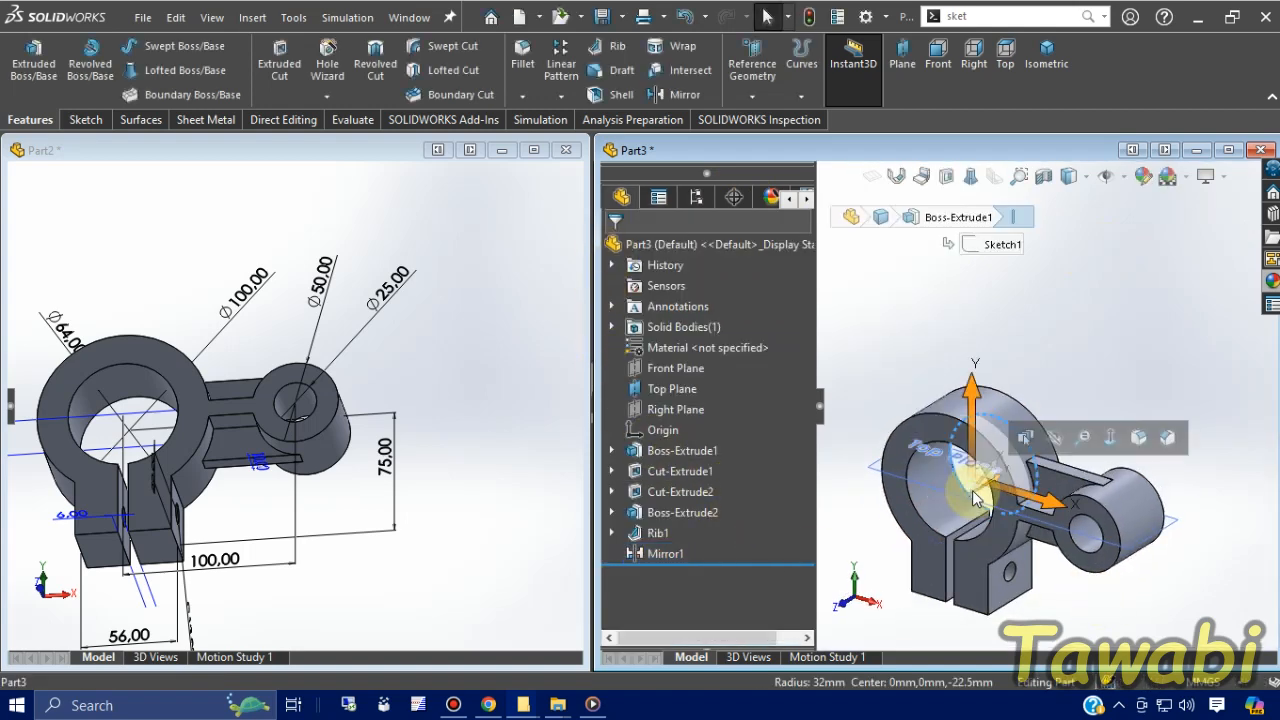
click(891, 391)
click(874, 469)
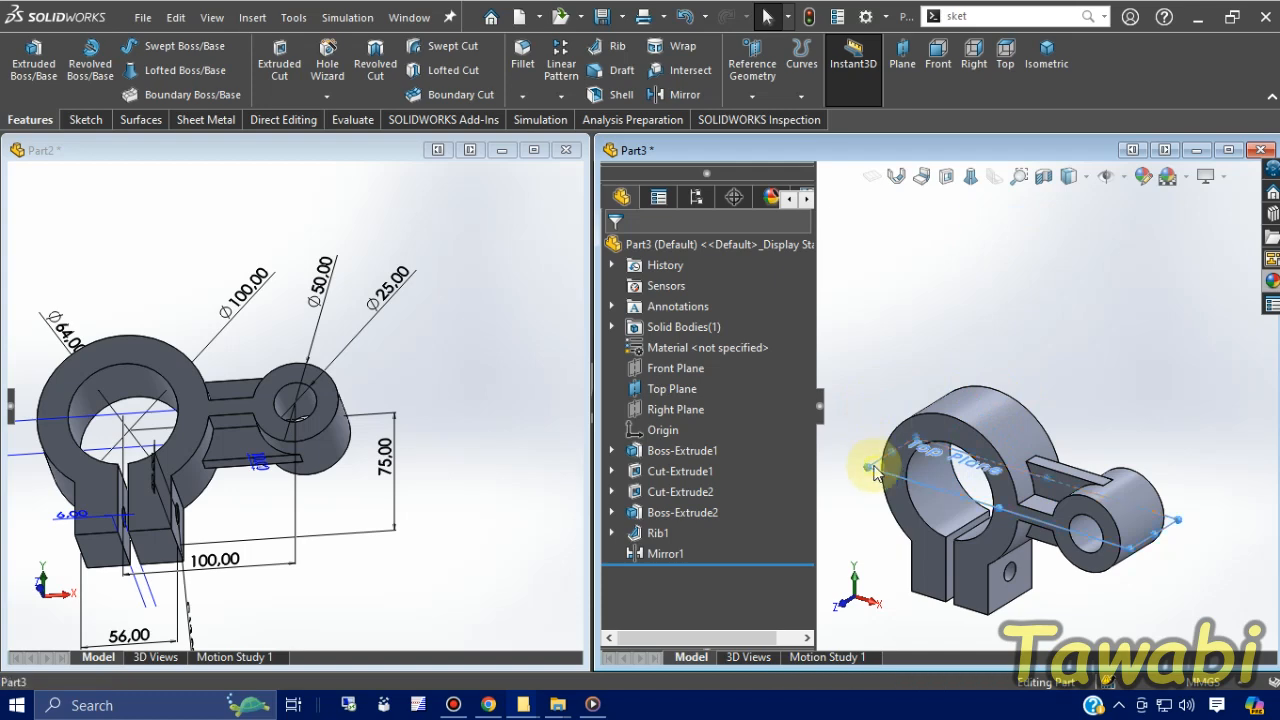
click(983, 411)
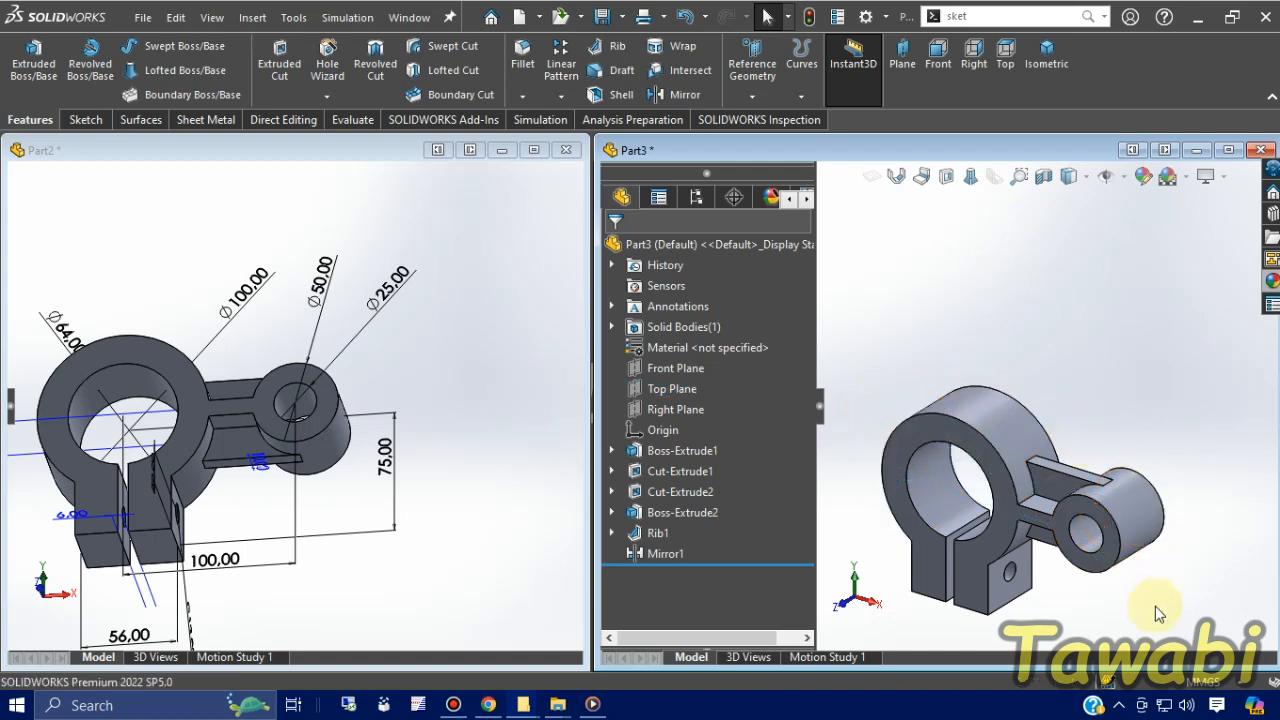
Compare the new bracket's ribs, arm and bosses with the reference part from a matching angle
scroll(1012, 468, up, 1)
scroll(1035, 560, down, 2)
mouse_move(1105, 498)
middle_down()
mouse_move(1086, 486)
mouse_move(1105, 498)
middle_up()
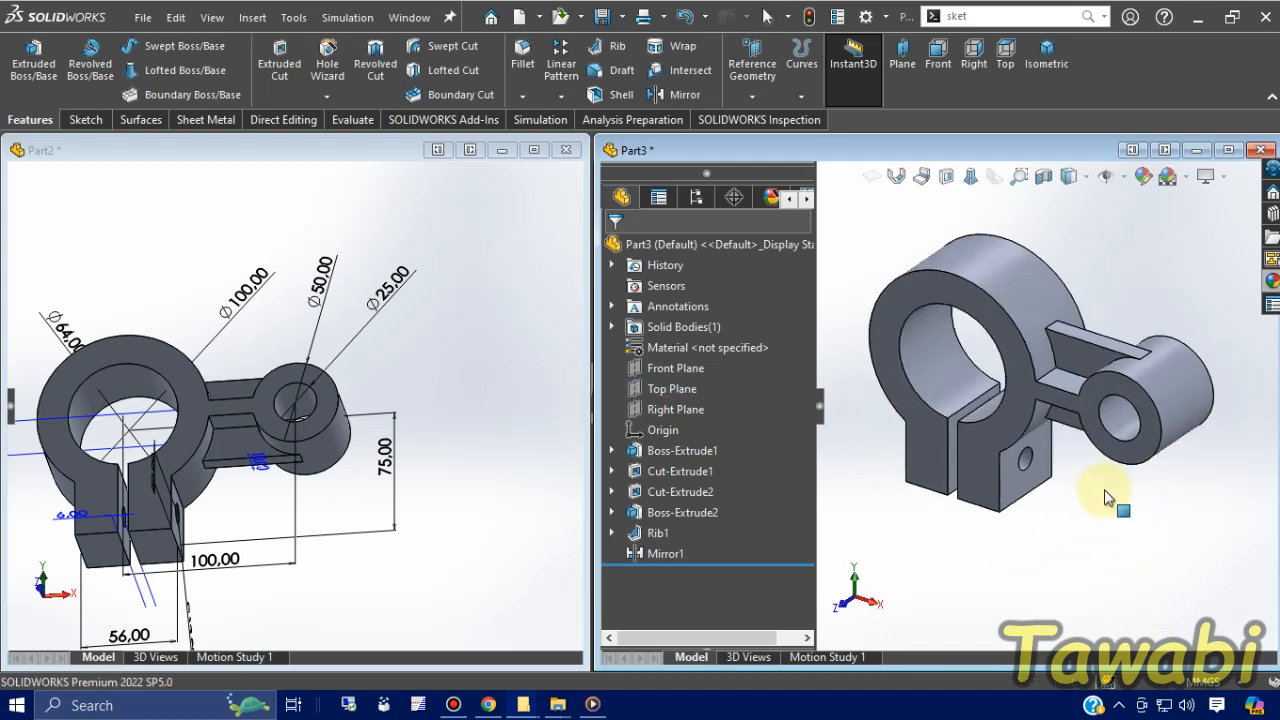
middle_drag(237, 528, 207, 437)
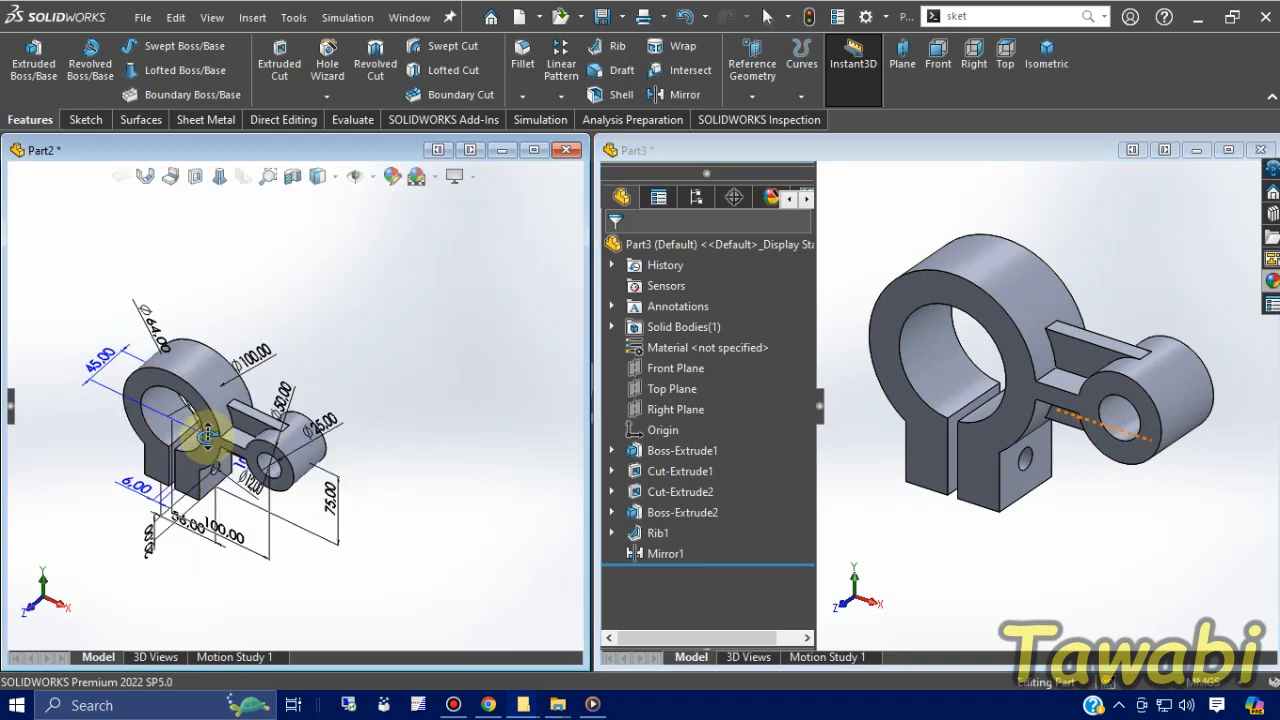
scroll(207, 437, down, 5)
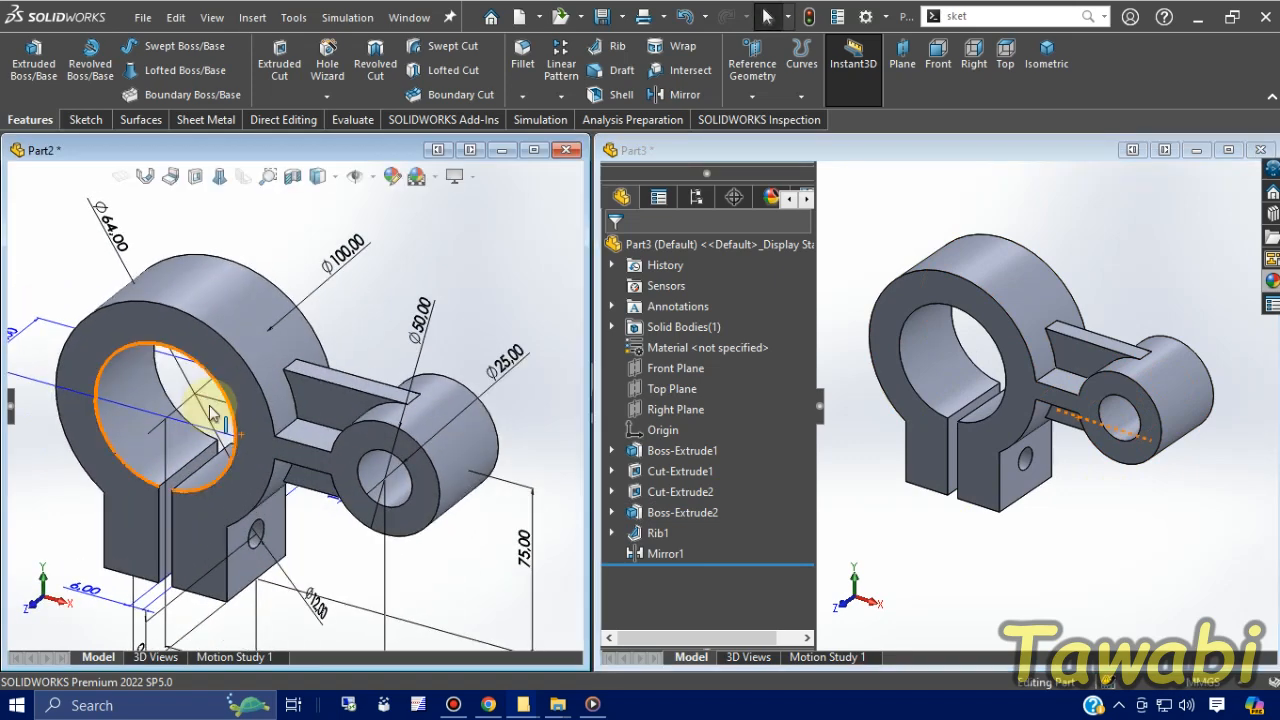
Hide the feature tree in the new part's window so both part windows show only their models
scroll(1073, 463, up, 2)
scroll(1102, 358, down, 2)
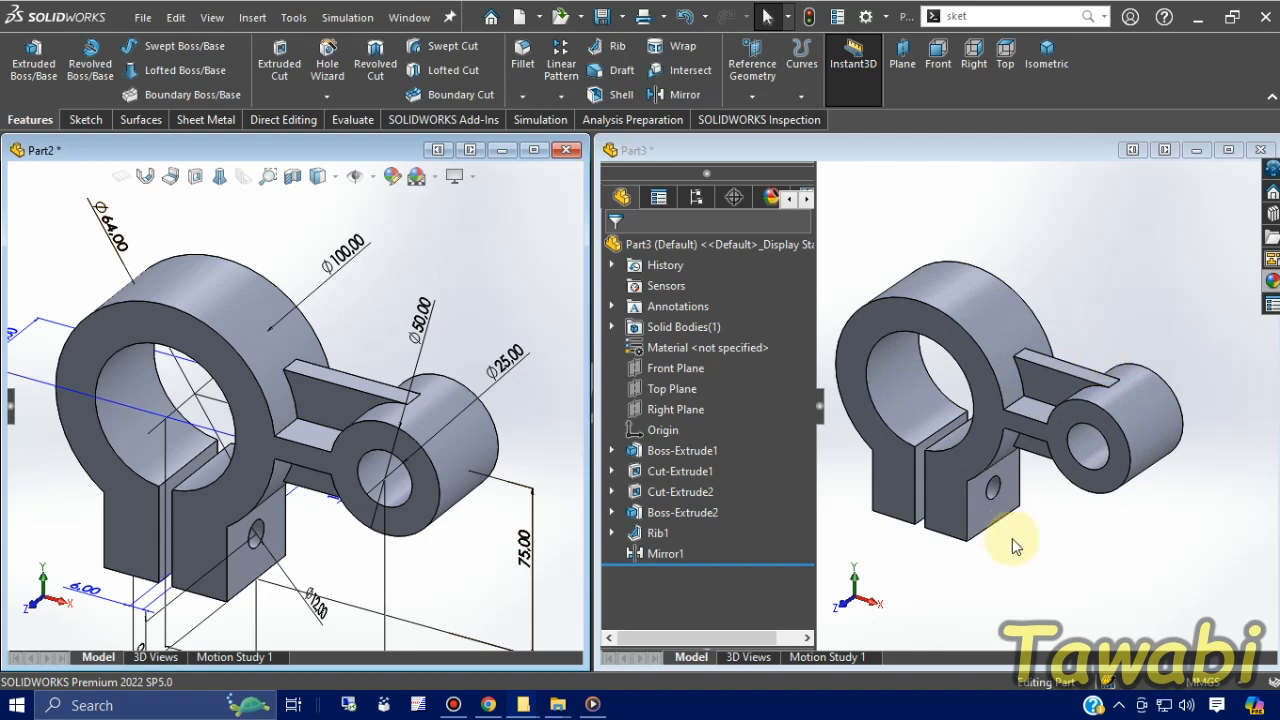
key(F9)
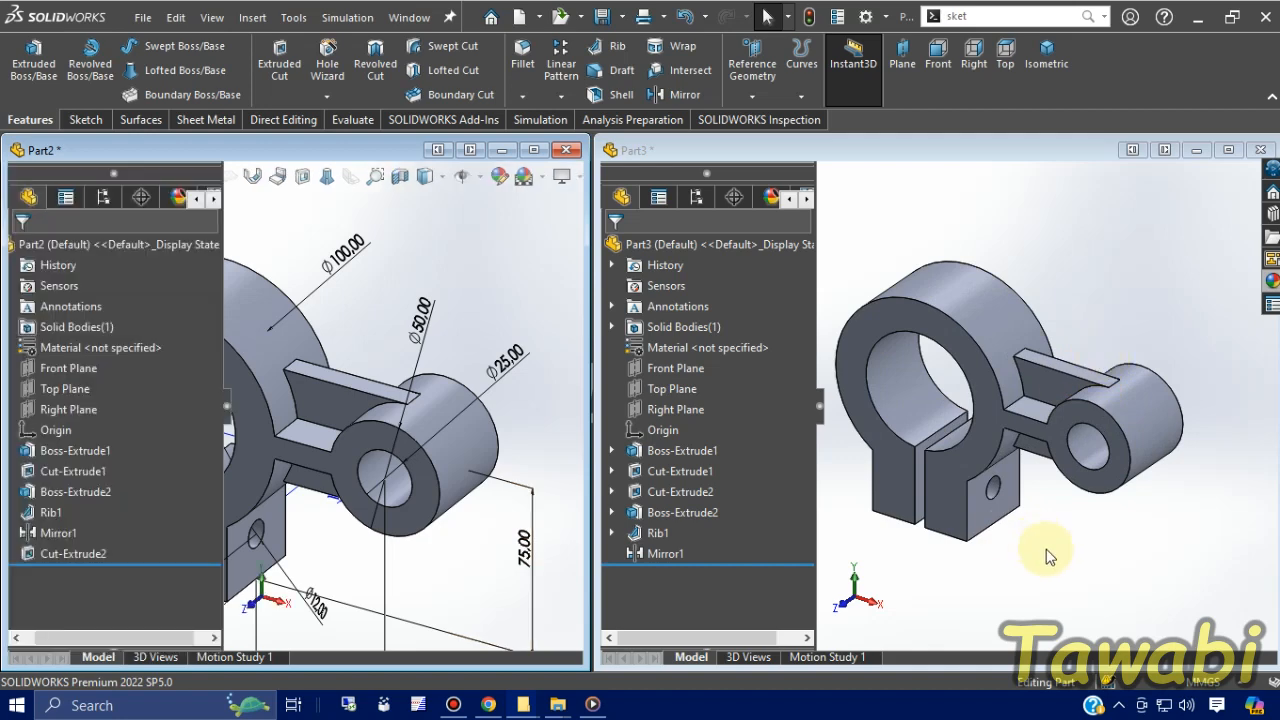
click(1047, 557)
key(F9)
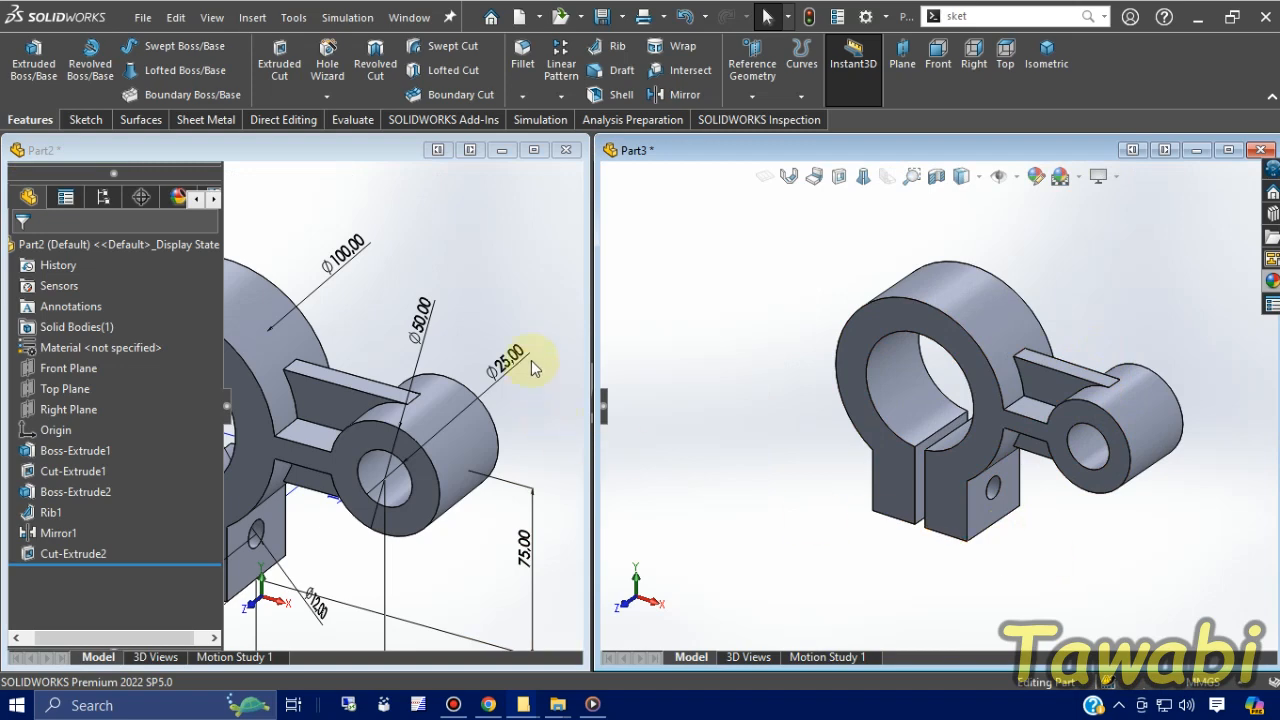
click(507, 297)
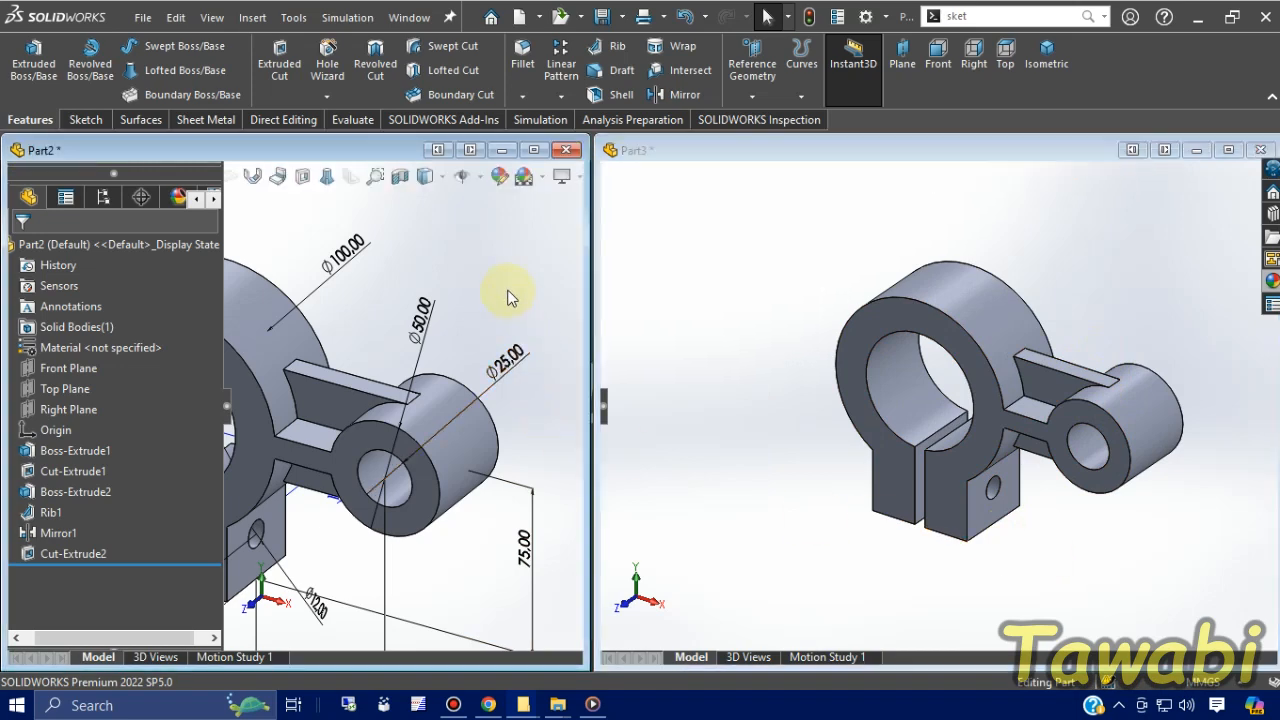
key(F9)
Compare the enlarged new bracket side by side with the dimensioned reference part
scroll(1113, 448, down, 3)
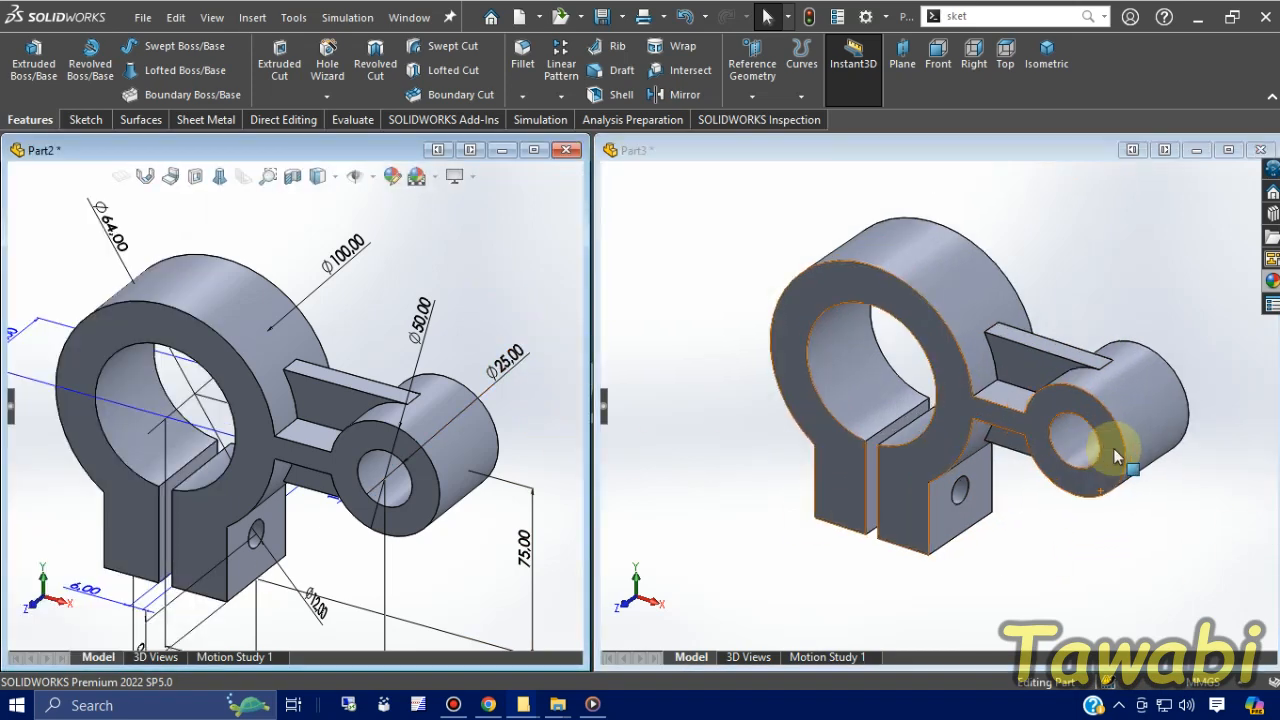
scroll(1106, 458, up, 2)
scroll(1049, 310, down, 1)
scroll(362, 417, up, 2)
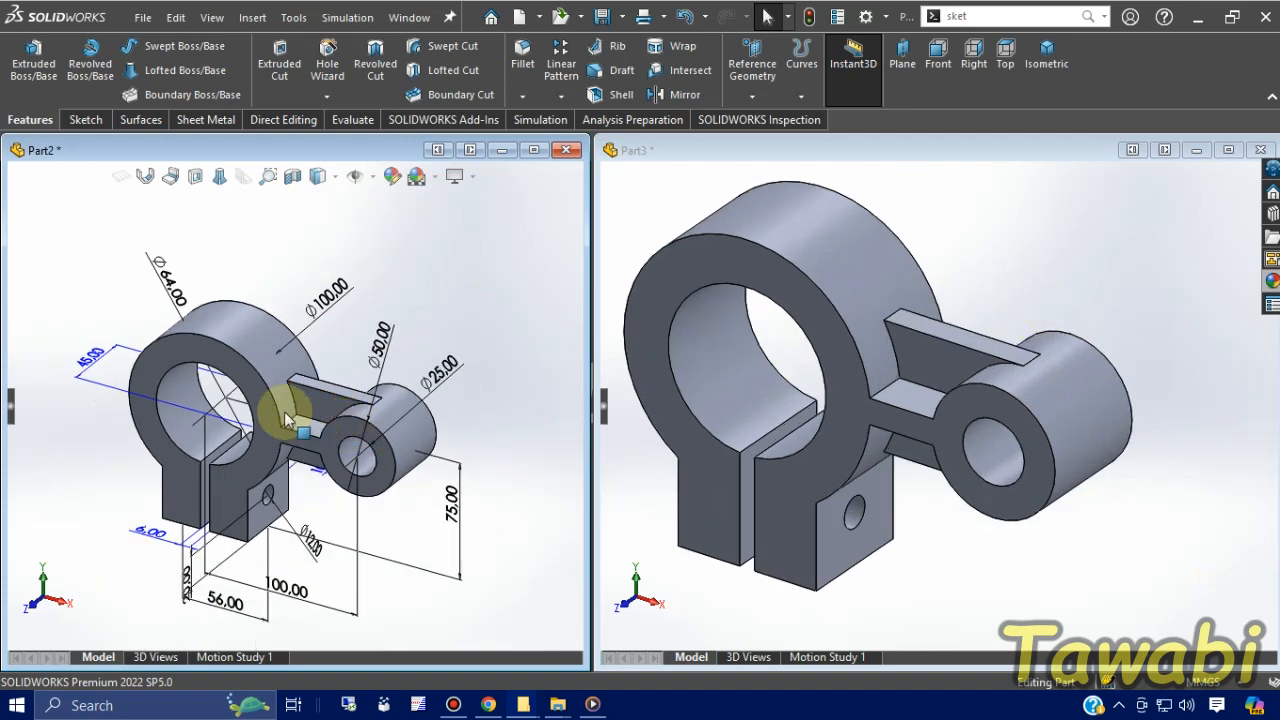
click(858, 429)
middle_drag(858, 429, 991, 578)
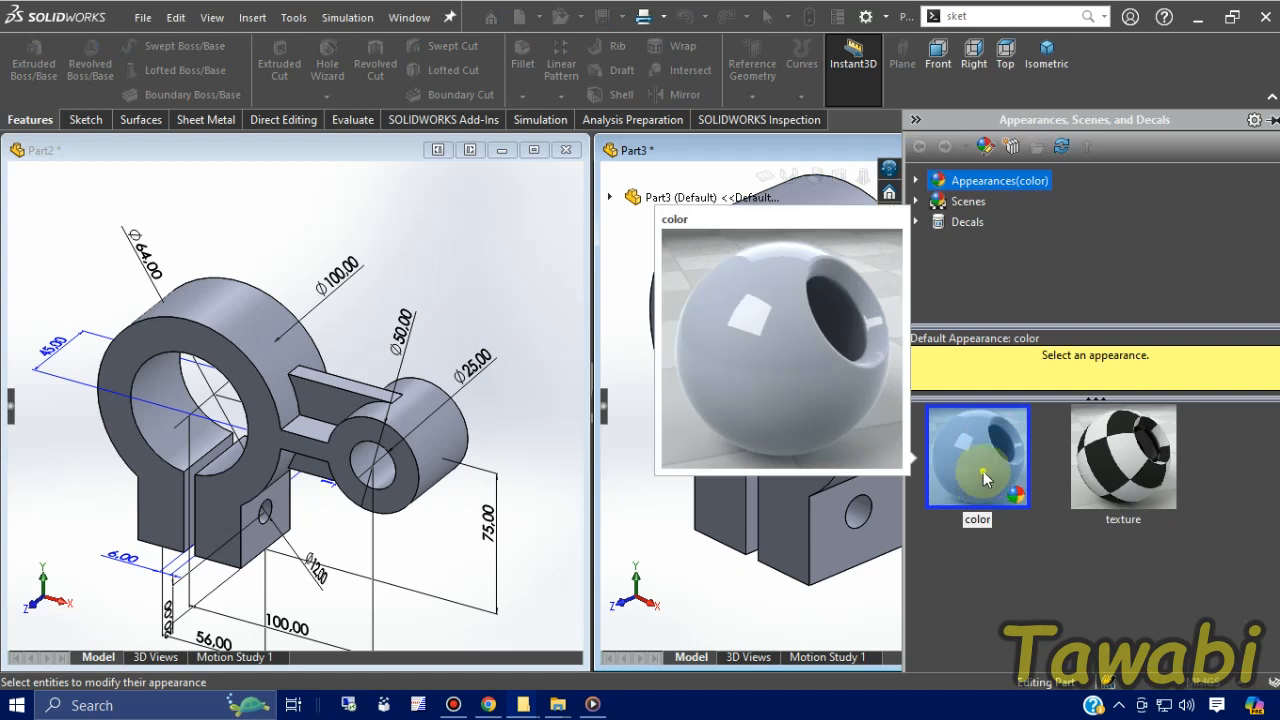
Maximize the new part's window and apply a standard green color appearance to the whole part
click(983, 471)
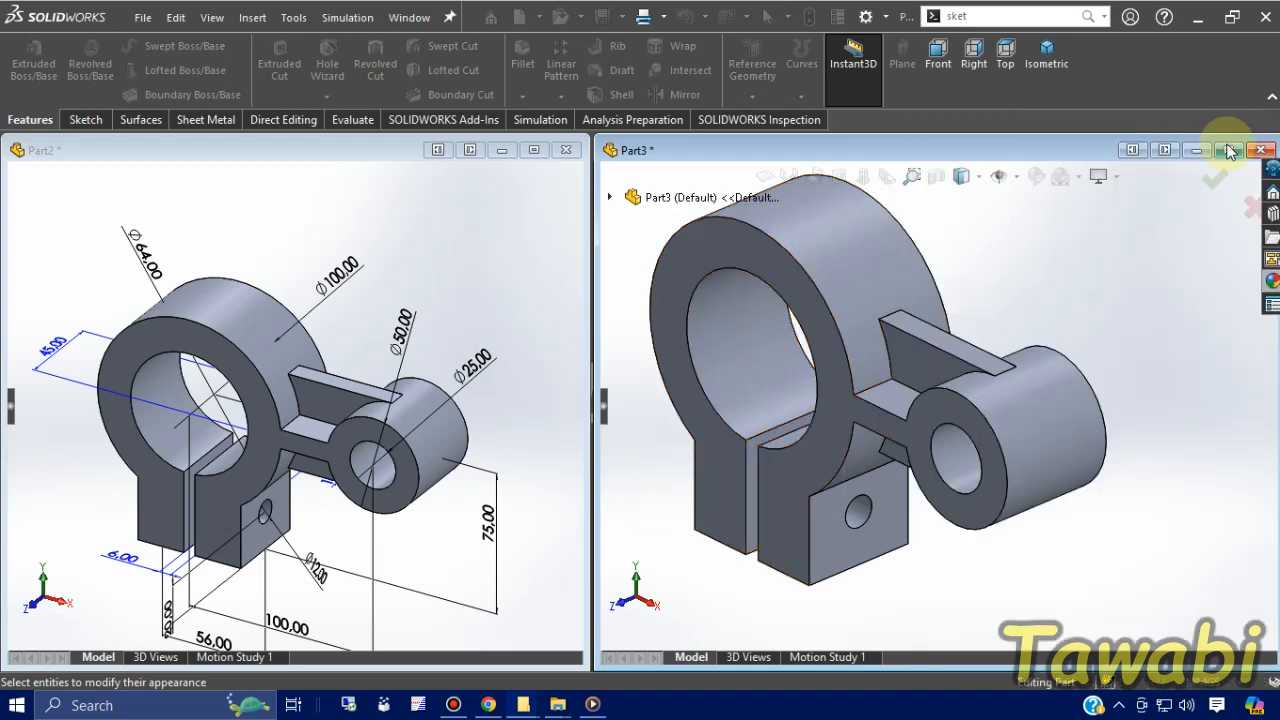
click(1229, 150)
key(f)
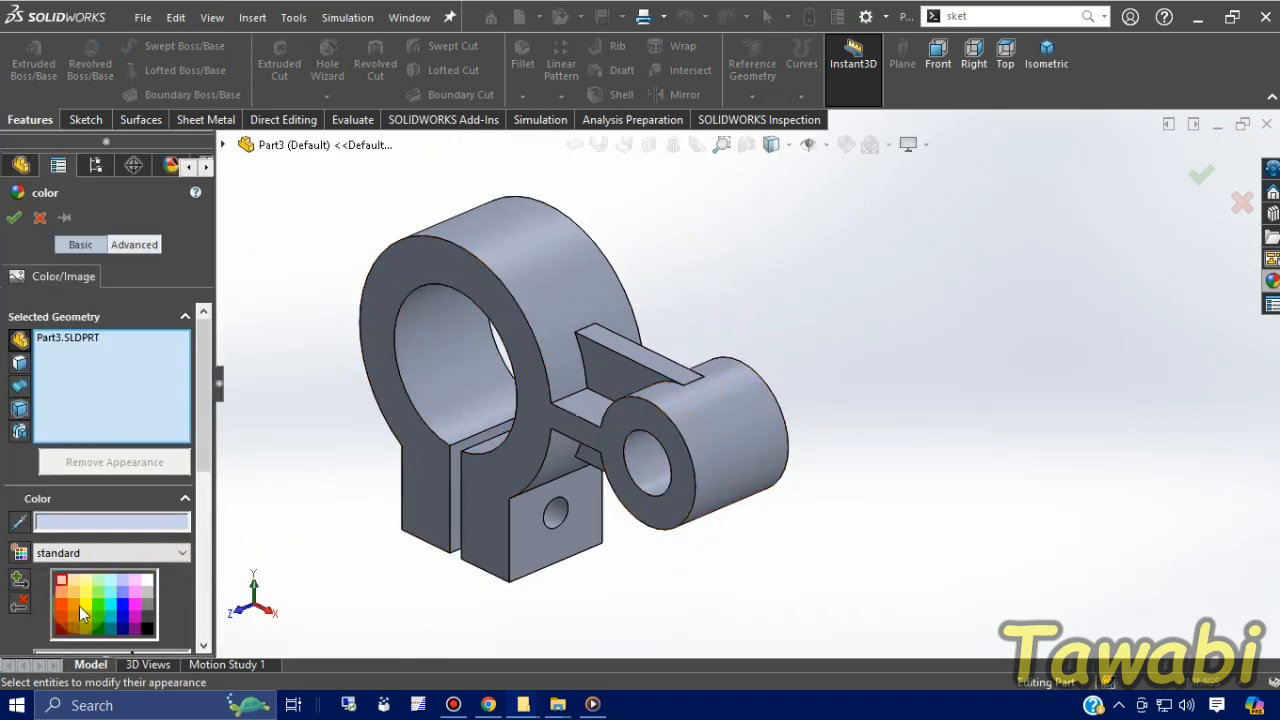
click(101, 608)
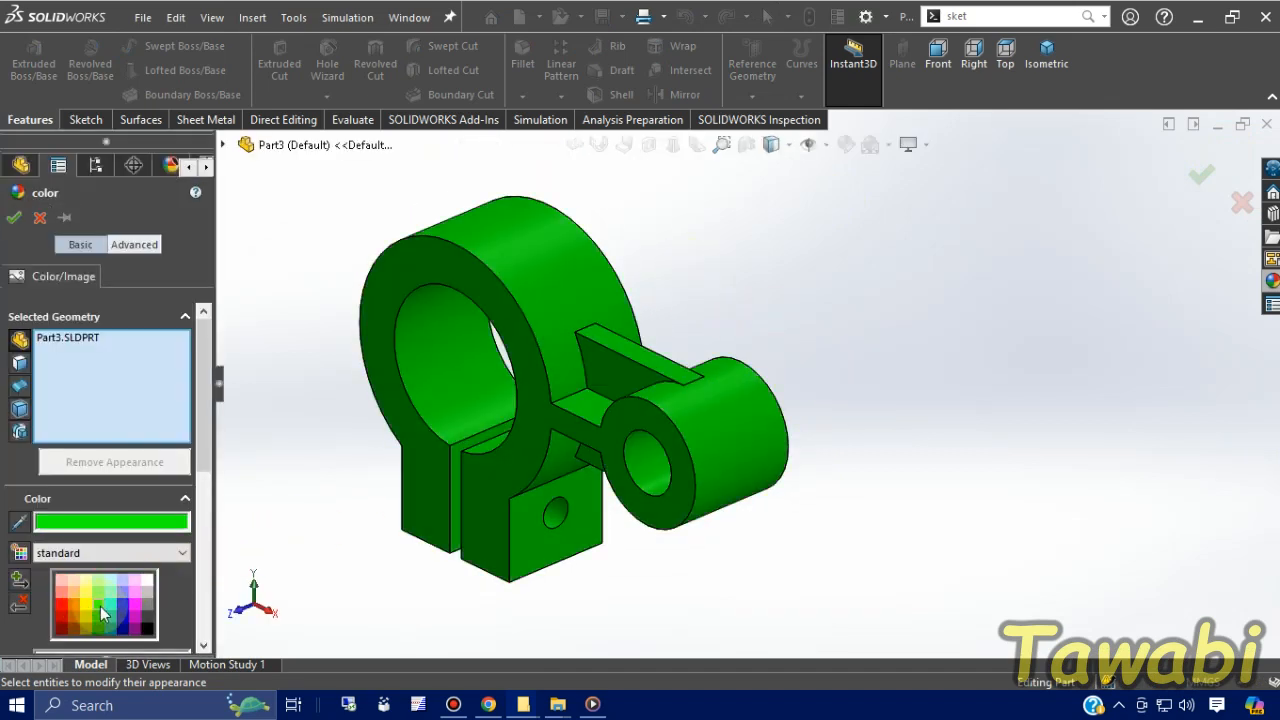
click(14, 222)
Inspect the green clamp bracket's bores, slot, arm and ribs from different angles
scroll(648, 373, up, 1)
scroll(525, 355, down, 3)
scroll(525, 355, up, 2)
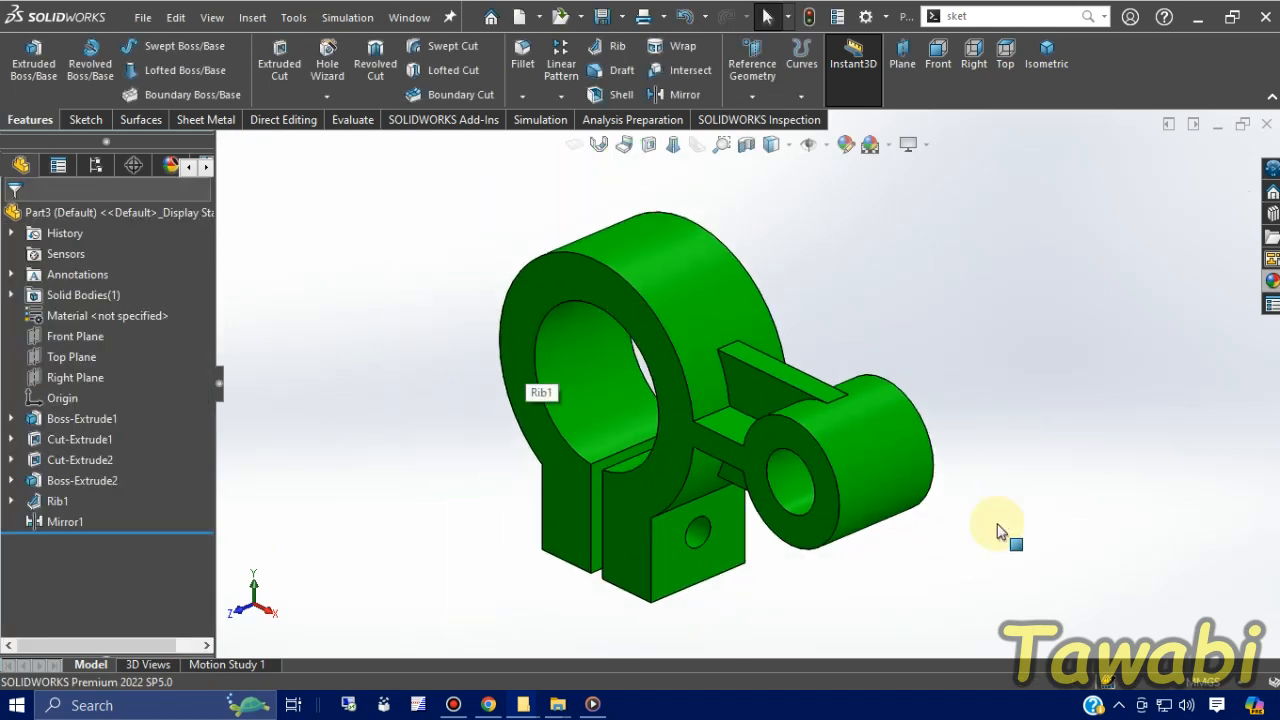
scroll(994, 514, up, 1)
mouse_move(994, 514)
middle_down()
mouse_move(914, 517)
mouse_move(849, 491)
mouse_move(1017, 540)
mouse_move(997, 535)
middle_up()
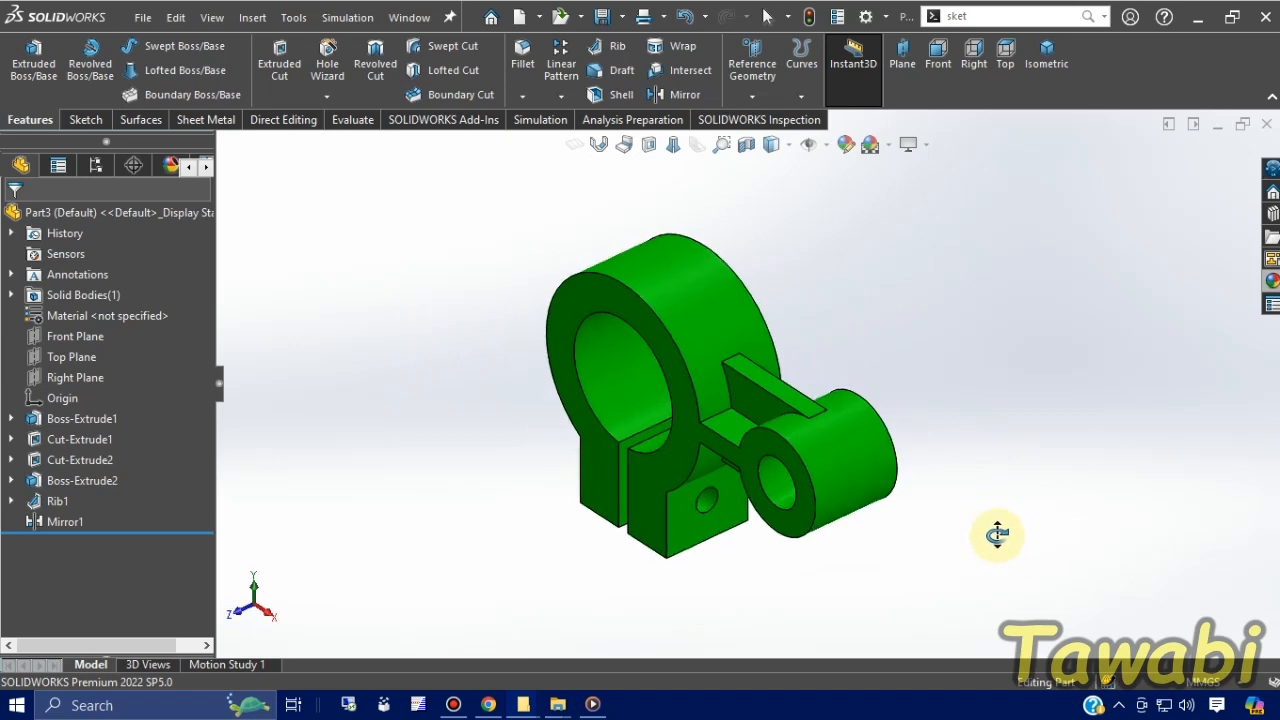
scroll(883, 386, down, 1)
middle_drag(883, 386, 880, 316)
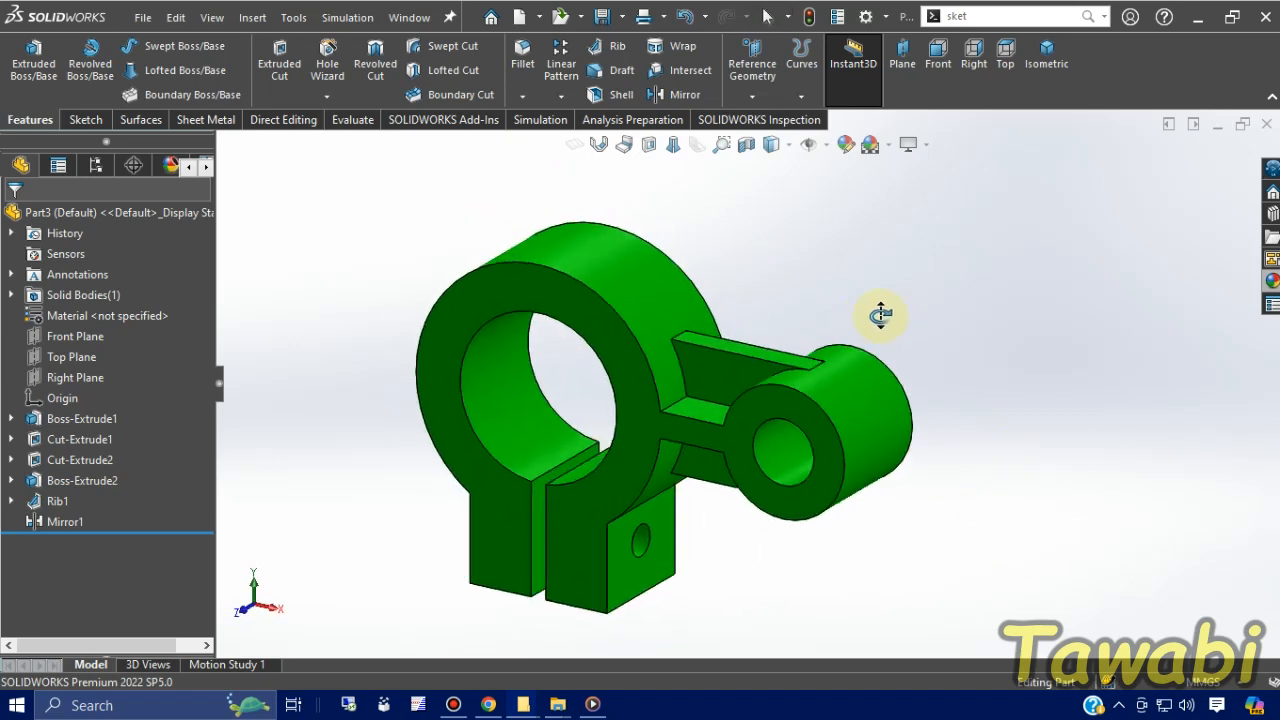